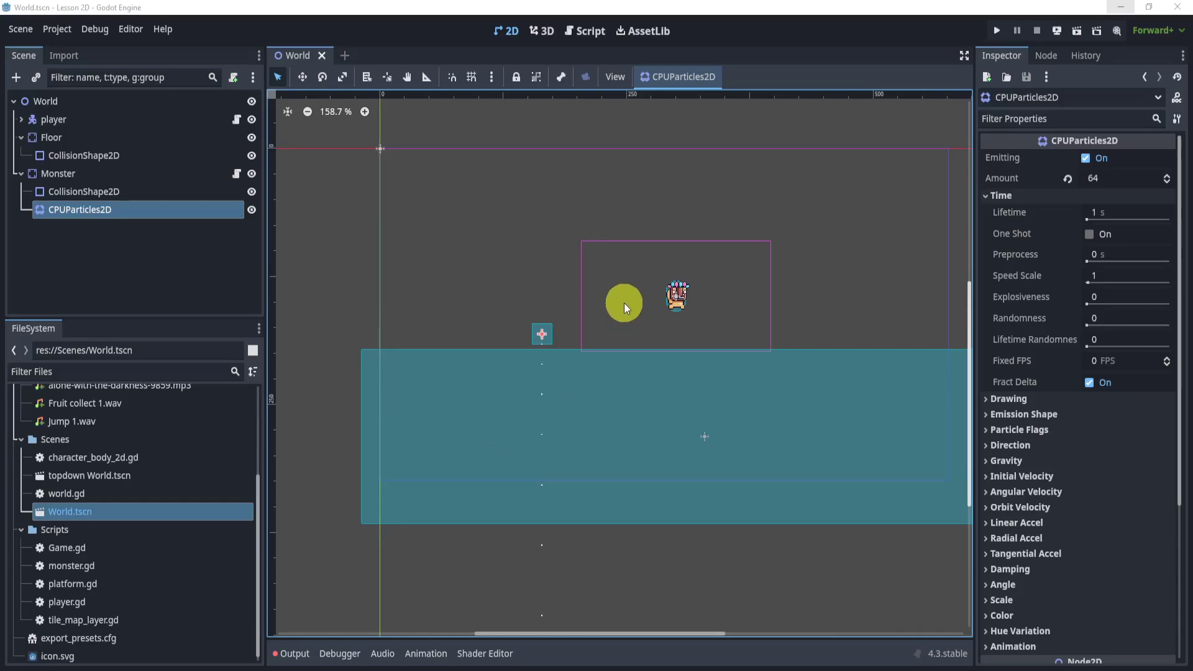
# Step: Select the CPUParticles2D node and zoom the 2D viewport onto its emitter
pyautogui.click(97, 205)
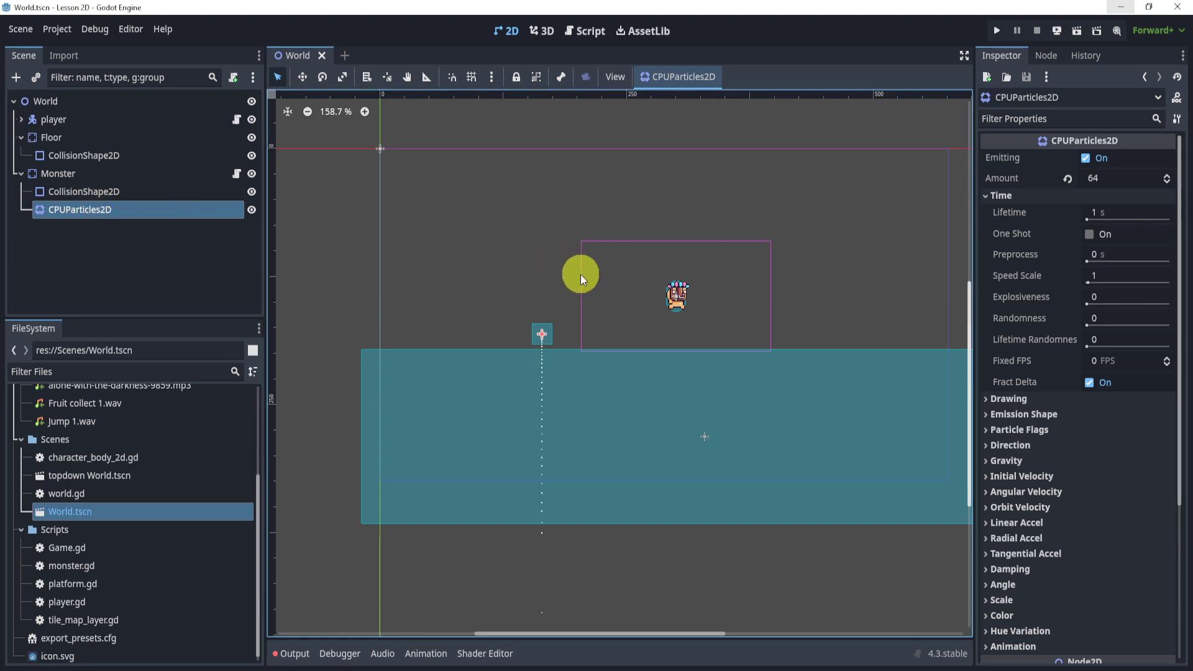
pyautogui.scroll(10, 532, 328)
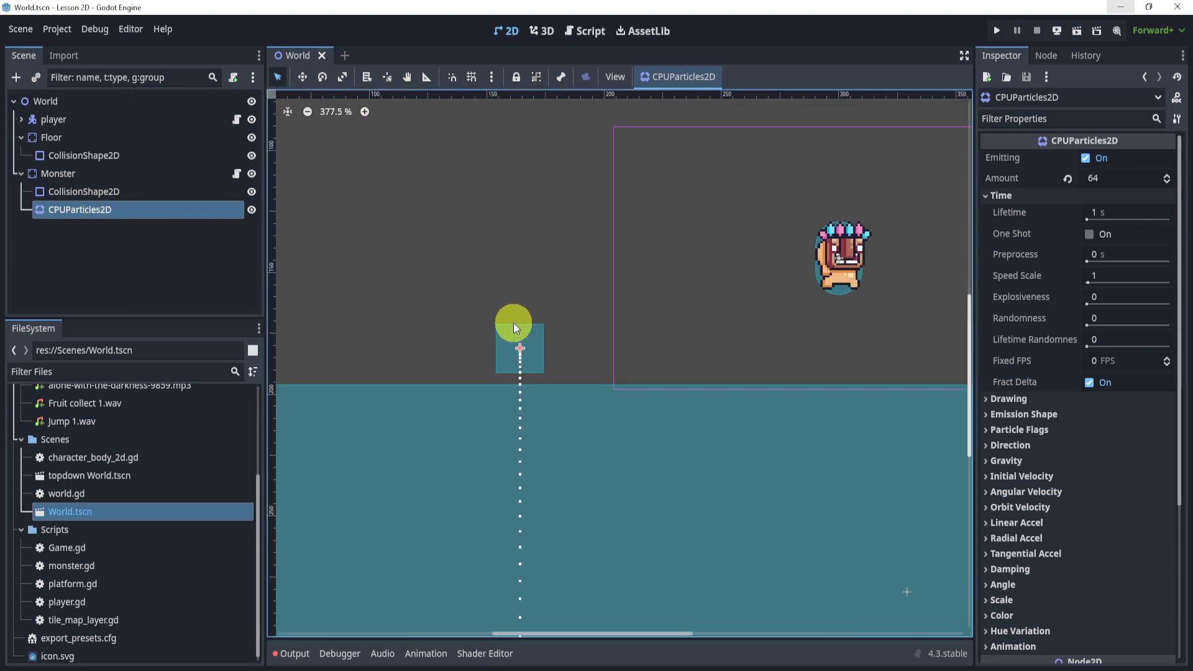
pyautogui.moveTo(559, 326); pyautogui.dragTo(620, 299, button='middle')
pyautogui.scroll(4, 609, 339)
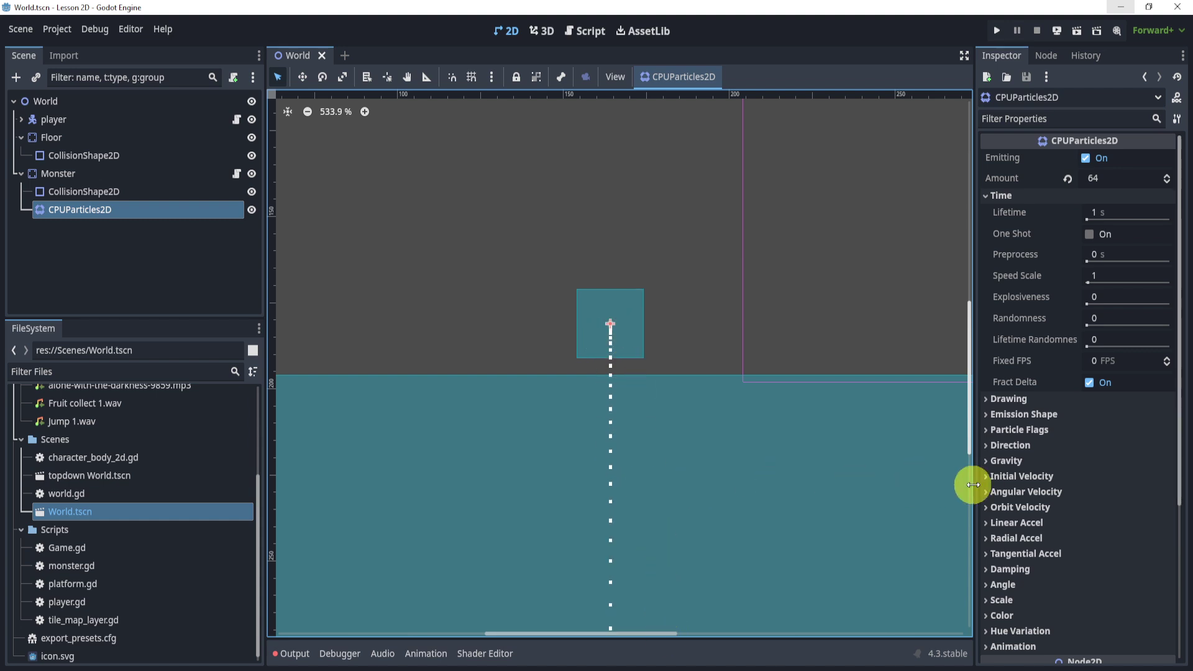
pyautogui.scroll(-2, 1020, 472)
pyautogui.scroll(2, 1020, 472)
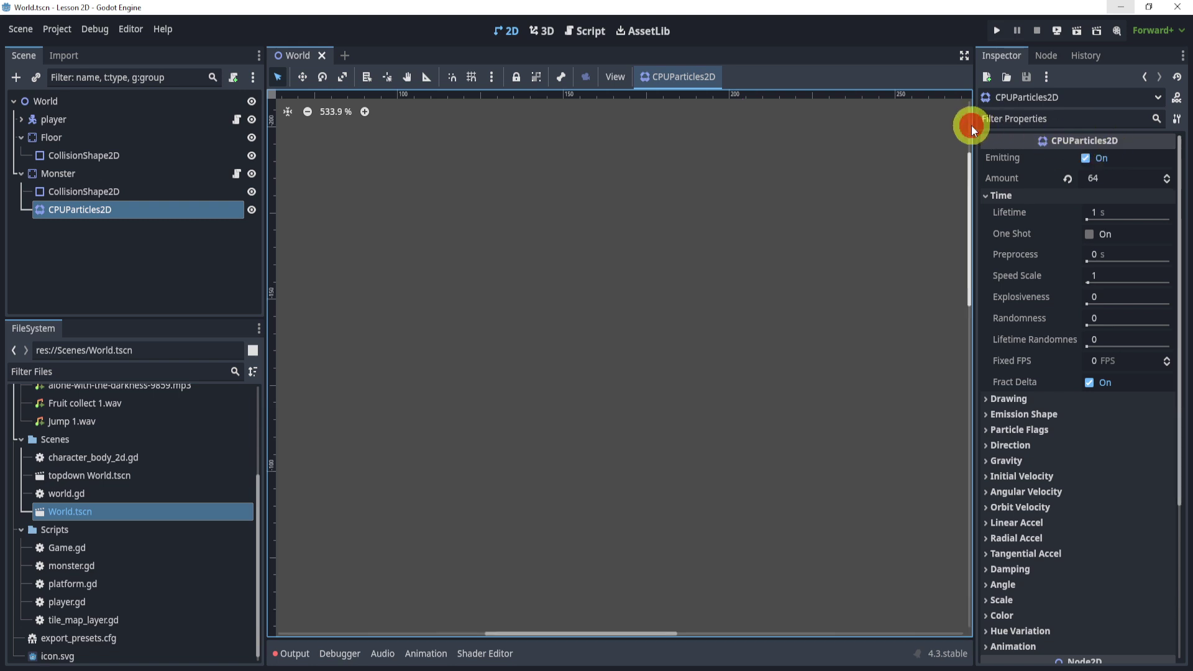
# Step: Drag the viewport/Inspector splitter left to widen the Inspector
pyautogui.click(969, 126)
pyautogui.moveTo(974, 125); pyautogui.dragTo(856, 124)
pyautogui.scroll(-10, 608, 194)
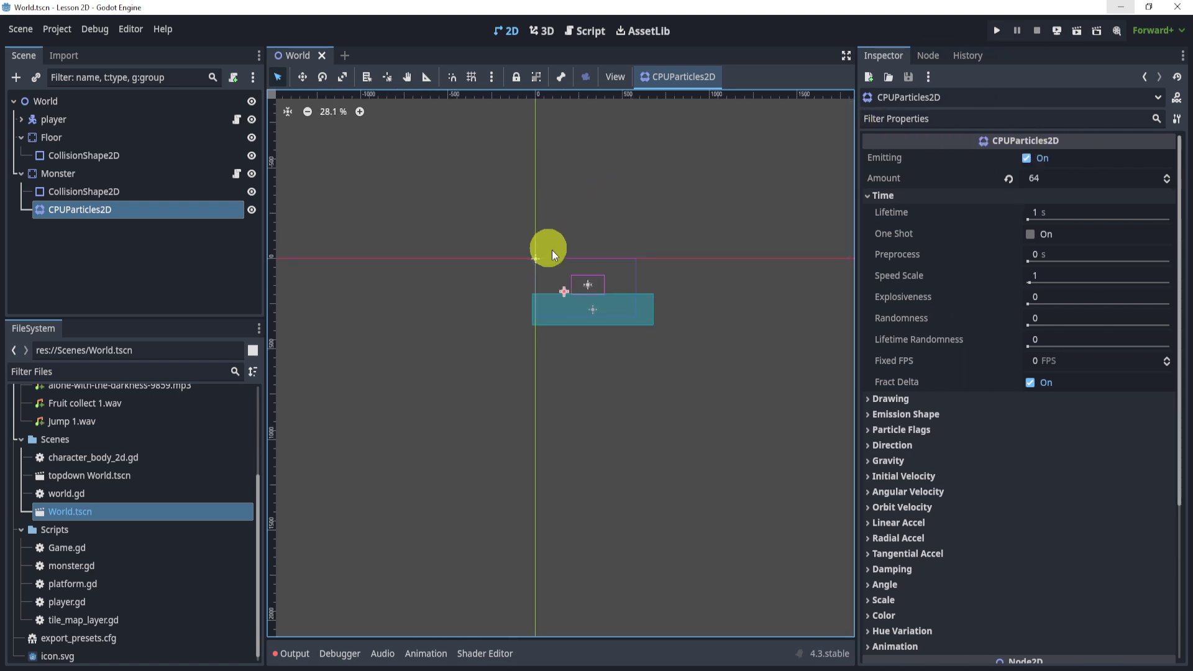
pyautogui.scroll(10, 583, 280)
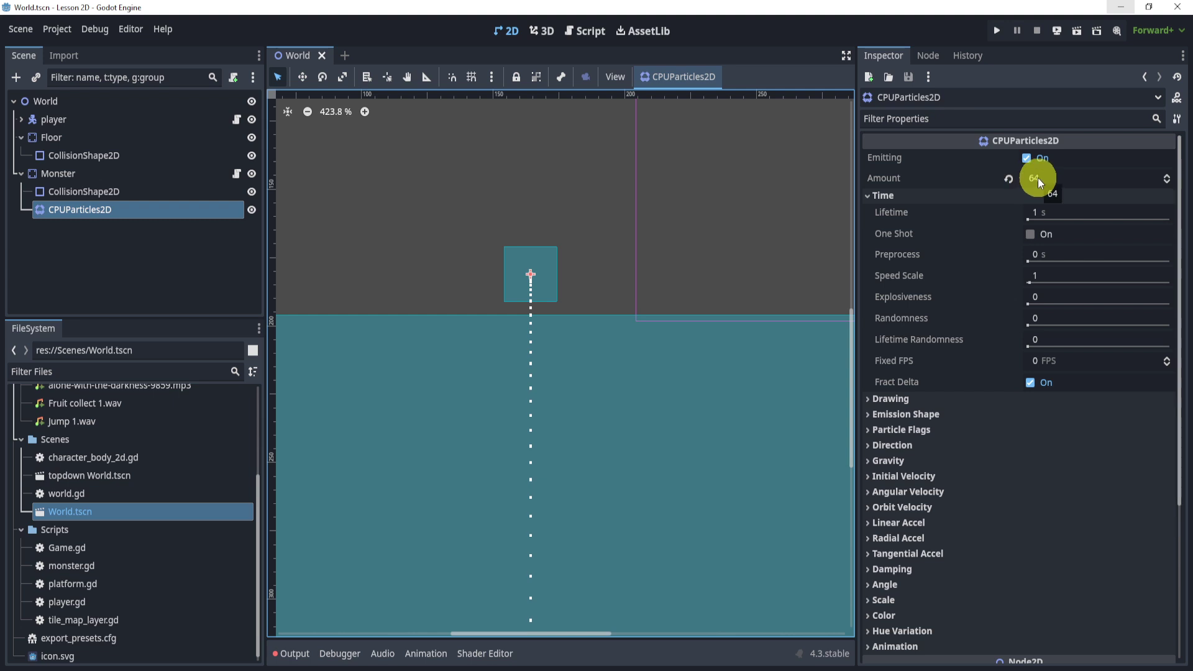
# Step: Revert Amount then undo to keep 64, and expand Angle, Scale, Color, Gravity and Direction
pyautogui.click(1009, 179)
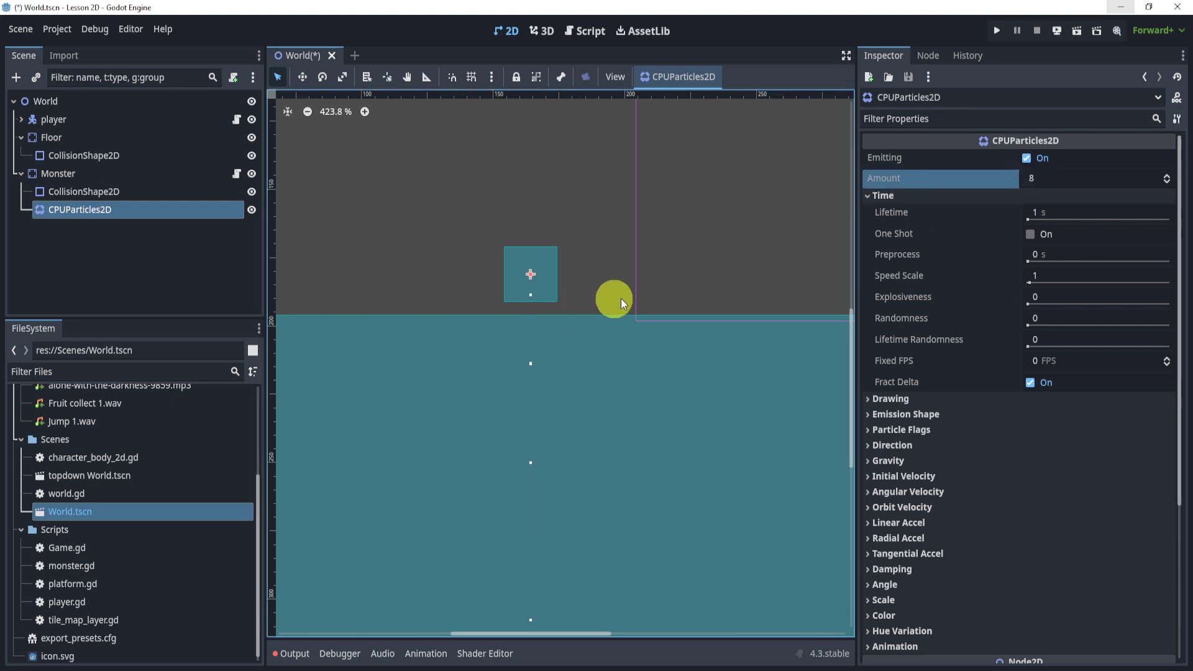
pyautogui.hotkey('ctrl', 'z')
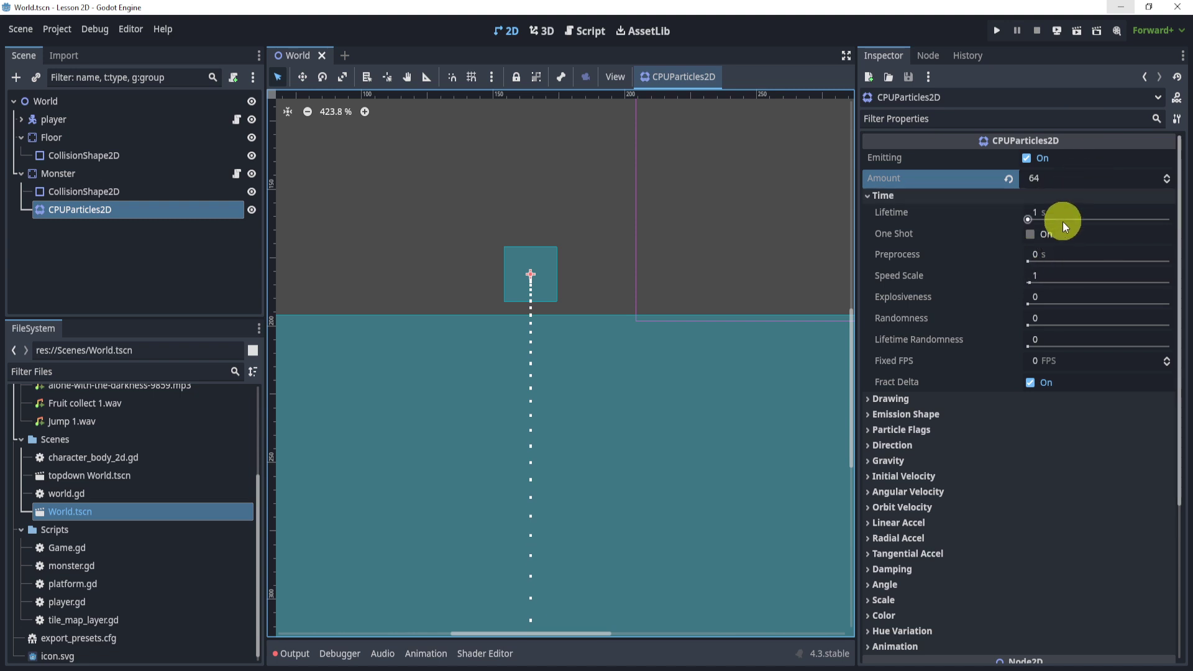
pyautogui.scroll(-1, 1006, 297)
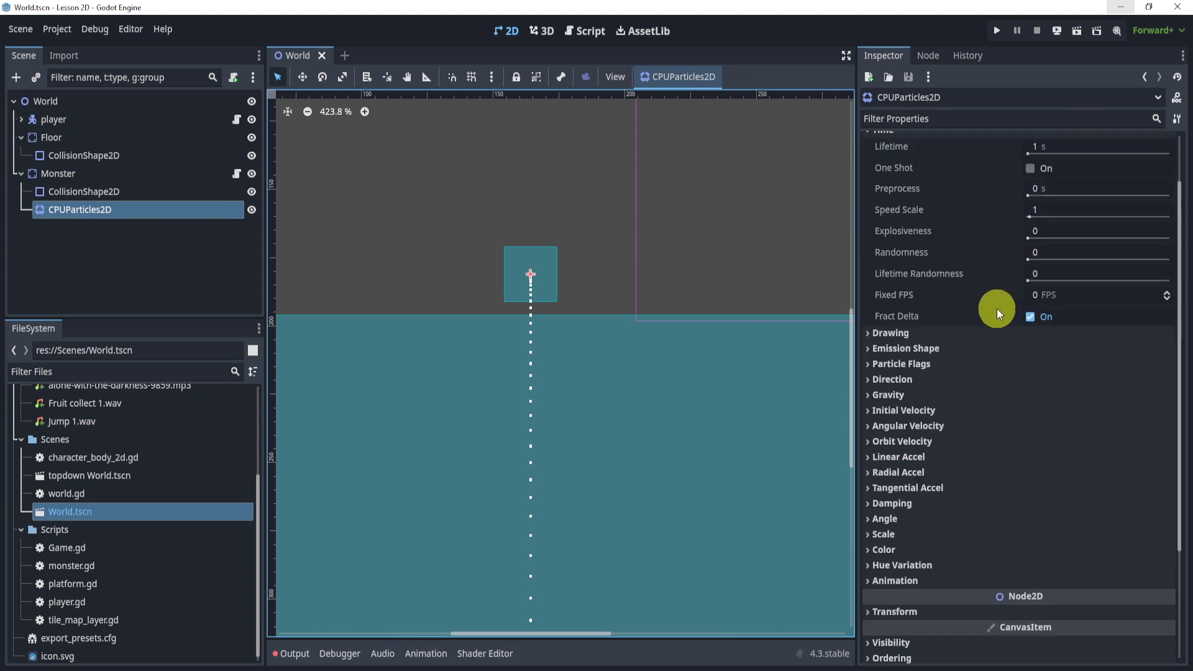
pyautogui.scroll(-2, 996, 310)
pyautogui.click(906, 389)
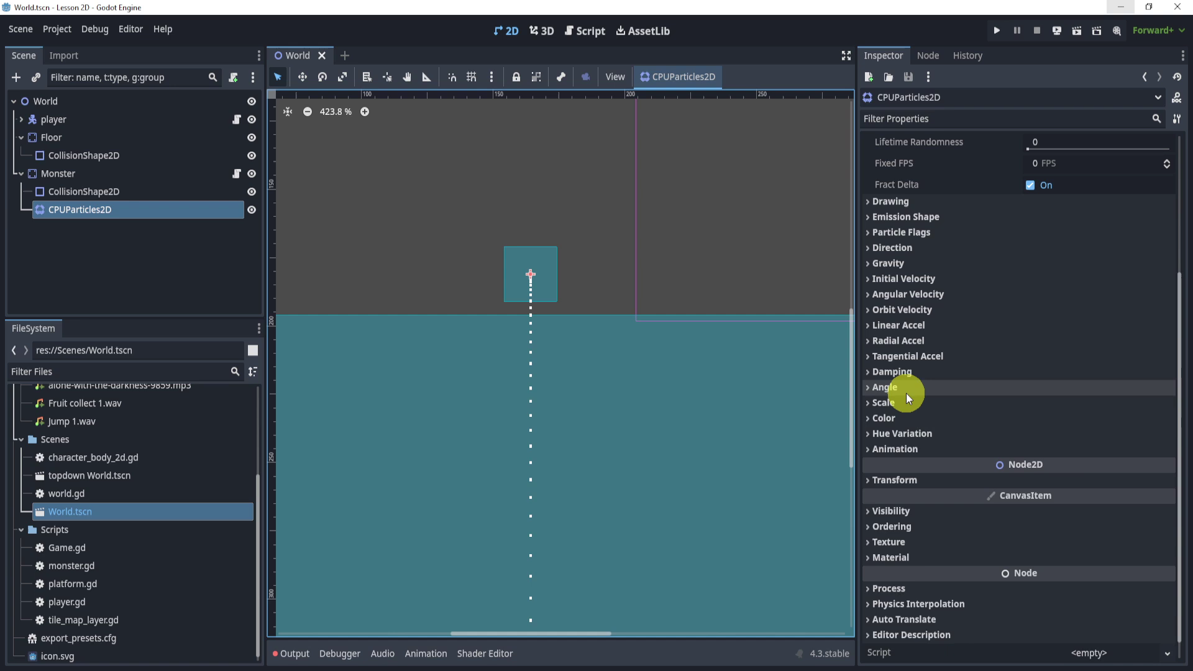
pyautogui.click(904, 468)
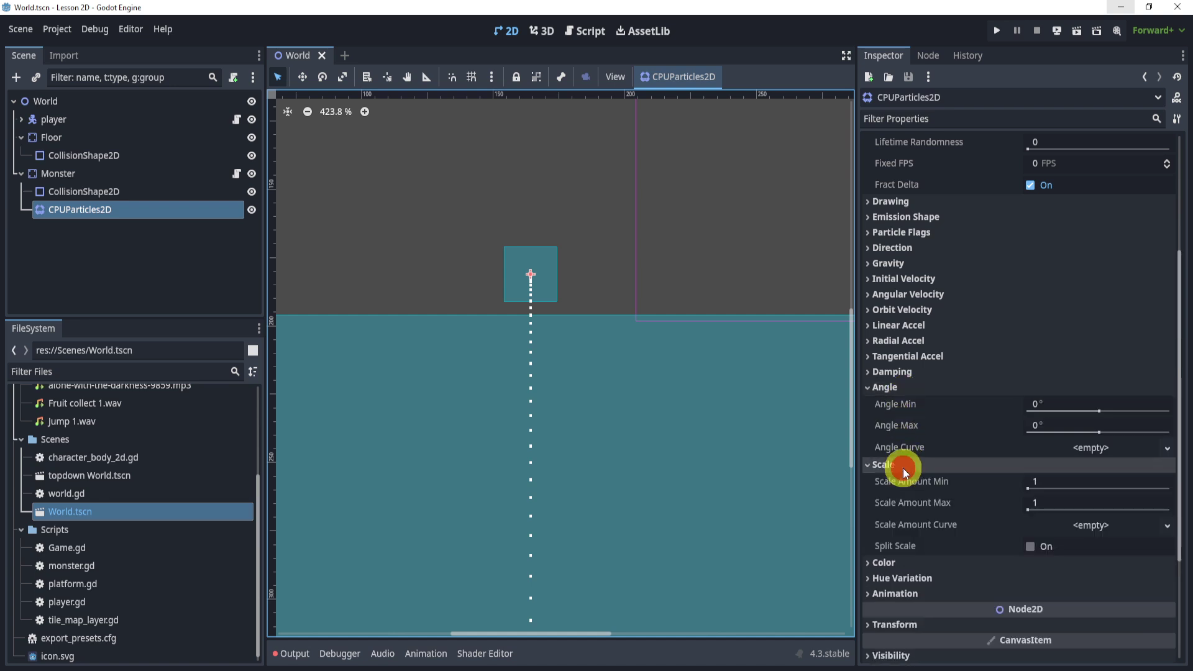
pyautogui.click(903, 564)
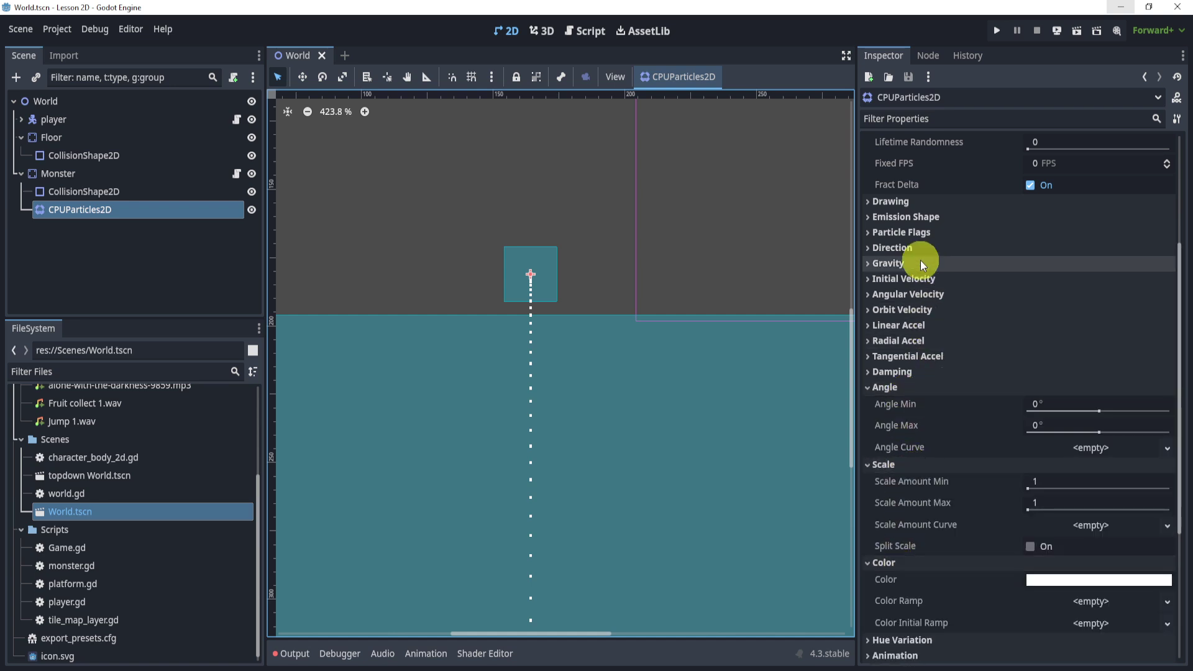
pyautogui.click(899, 263)
pyautogui.click(900, 251)
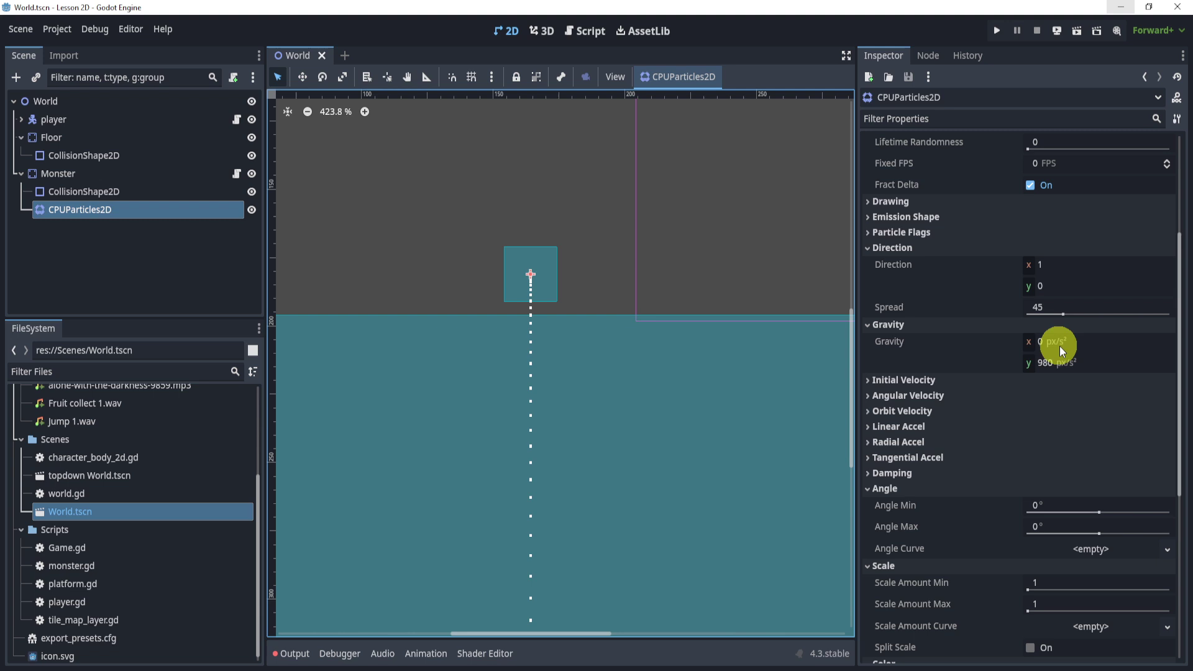
# Step: Set the vertical gravity and Direction x both to 0
pyautogui.click(1055, 362)
pyautogui.write('0')
pyautogui.press('Return')
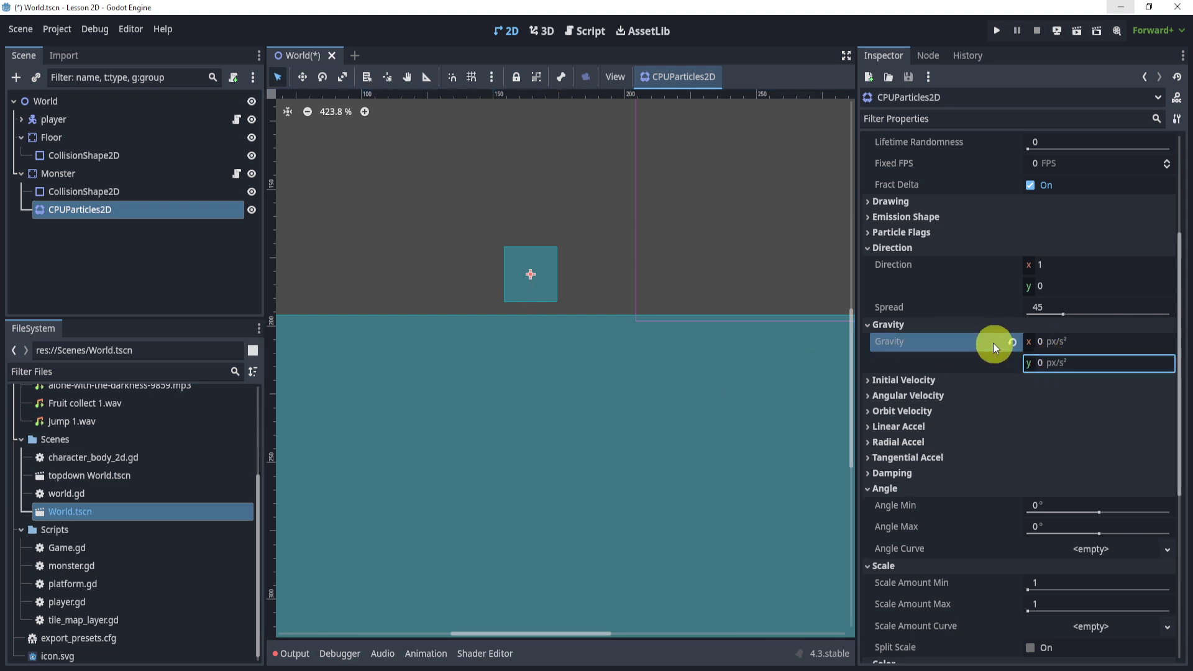
pyautogui.click(1062, 266)
pyautogui.write('0')
pyautogui.press('Return')
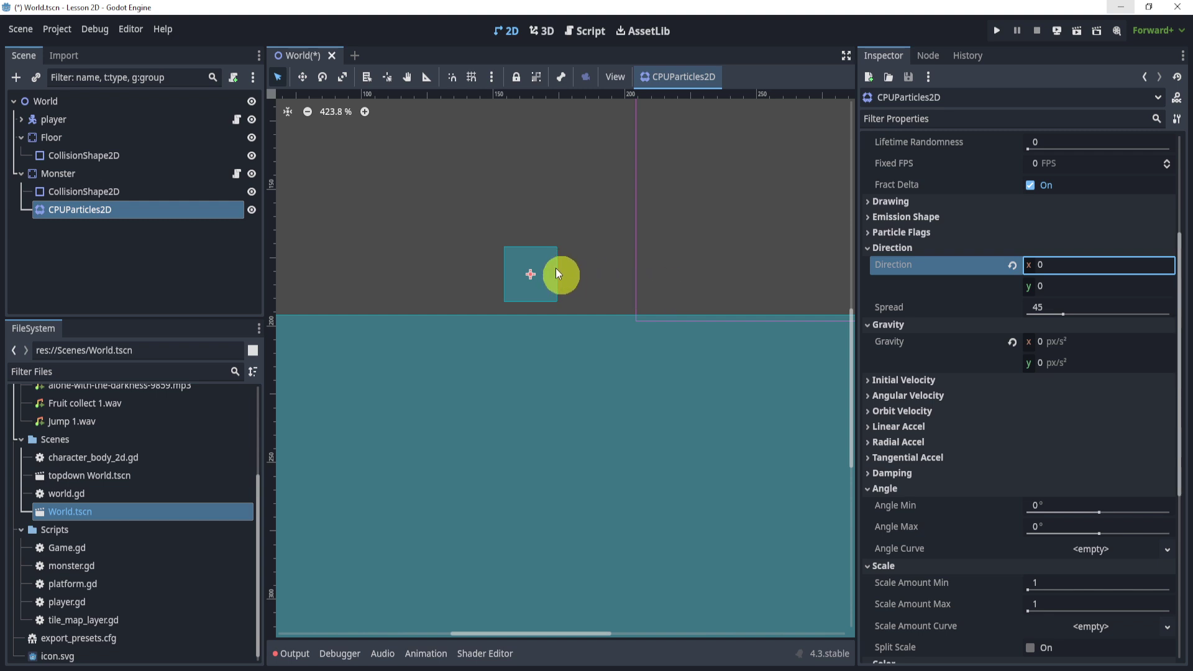
pyautogui.moveTo(542, 214); pyautogui.dragTo(568, 274, button='middle')
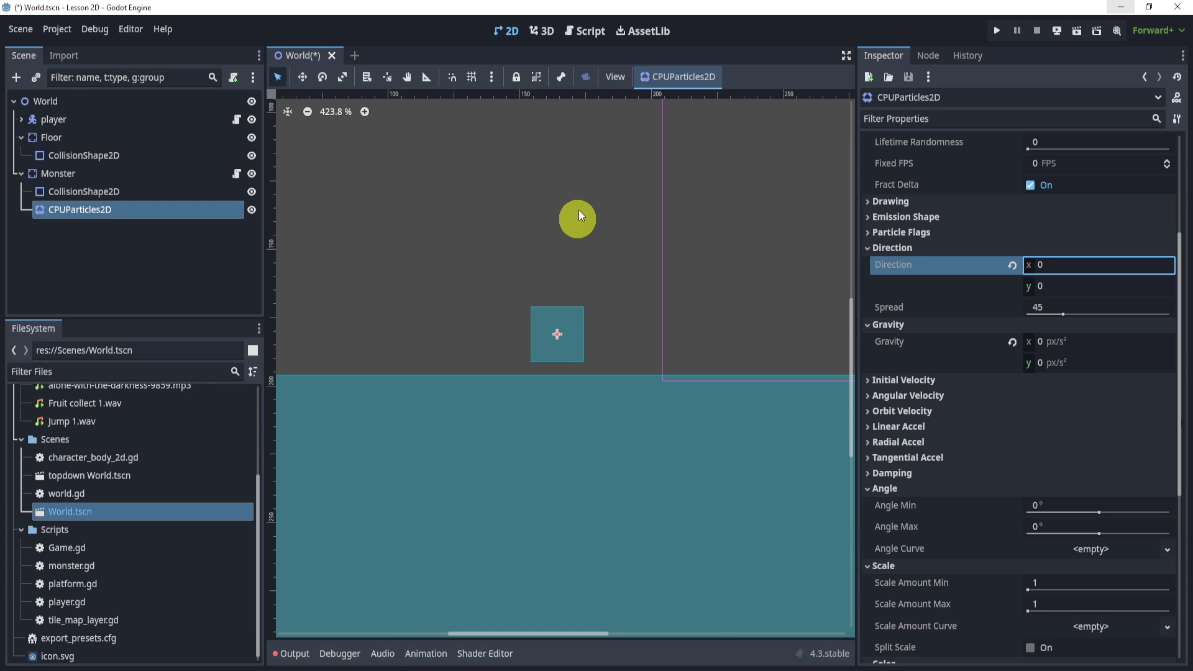
# Step: Change the vertical gravity to -10 px/s²
pyautogui.click(1086, 363)
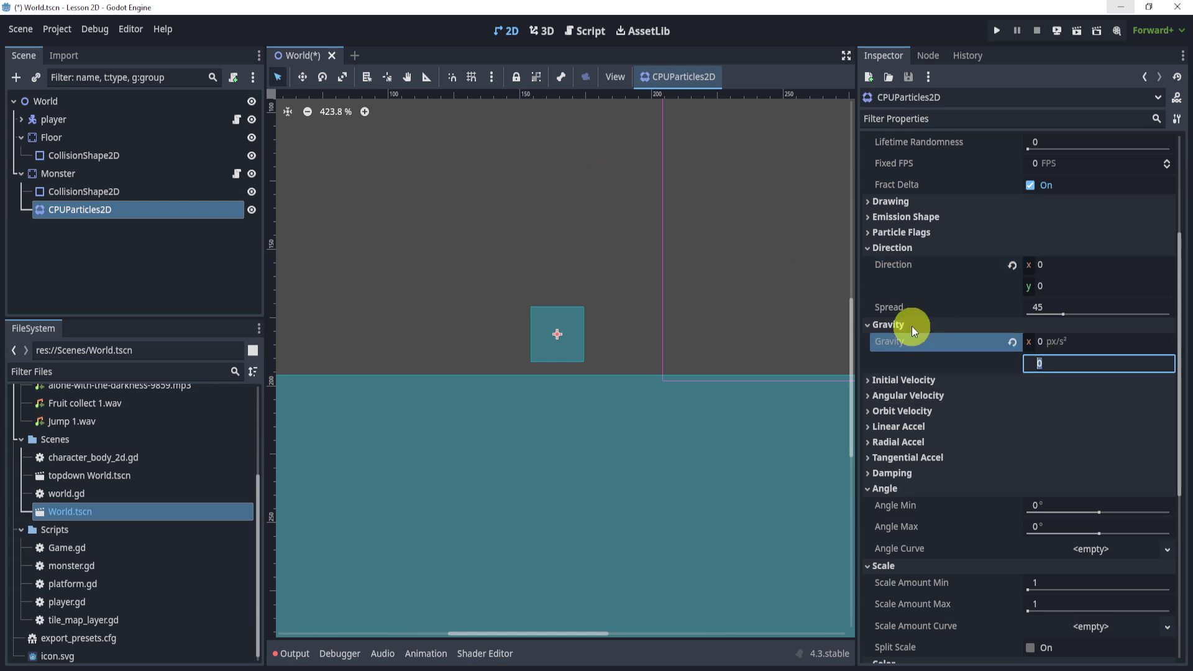
pyautogui.write('9.9')
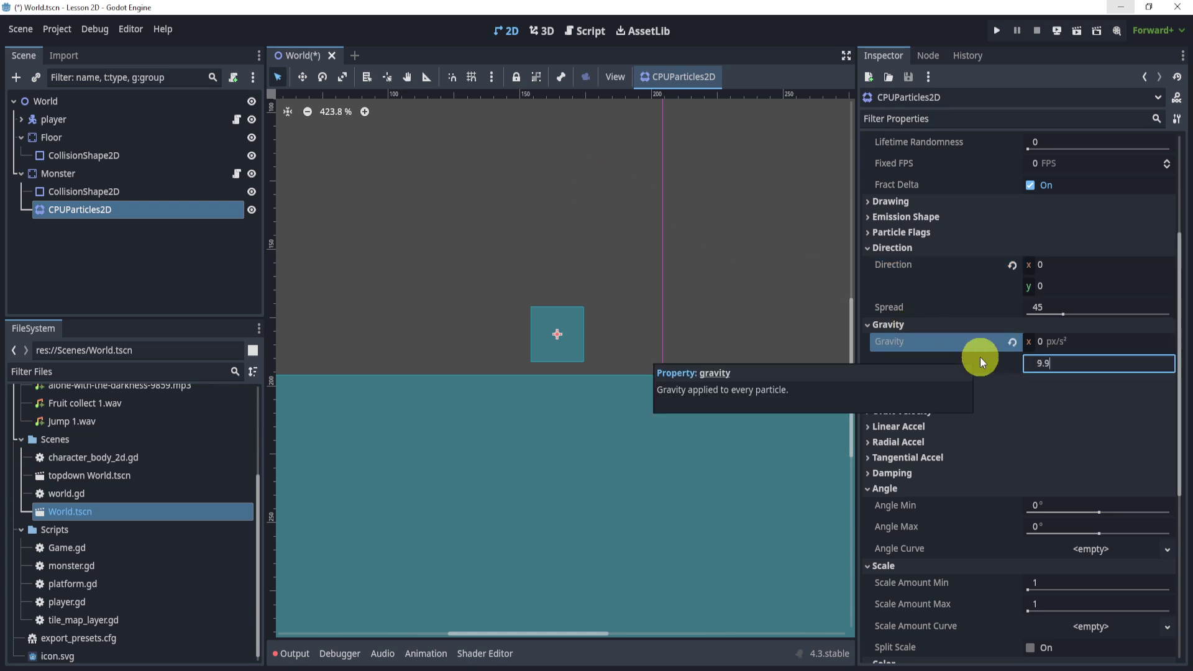
pyautogui.press('BackSpace')
pyautogui.press('Home')
pyautogui.write('1')
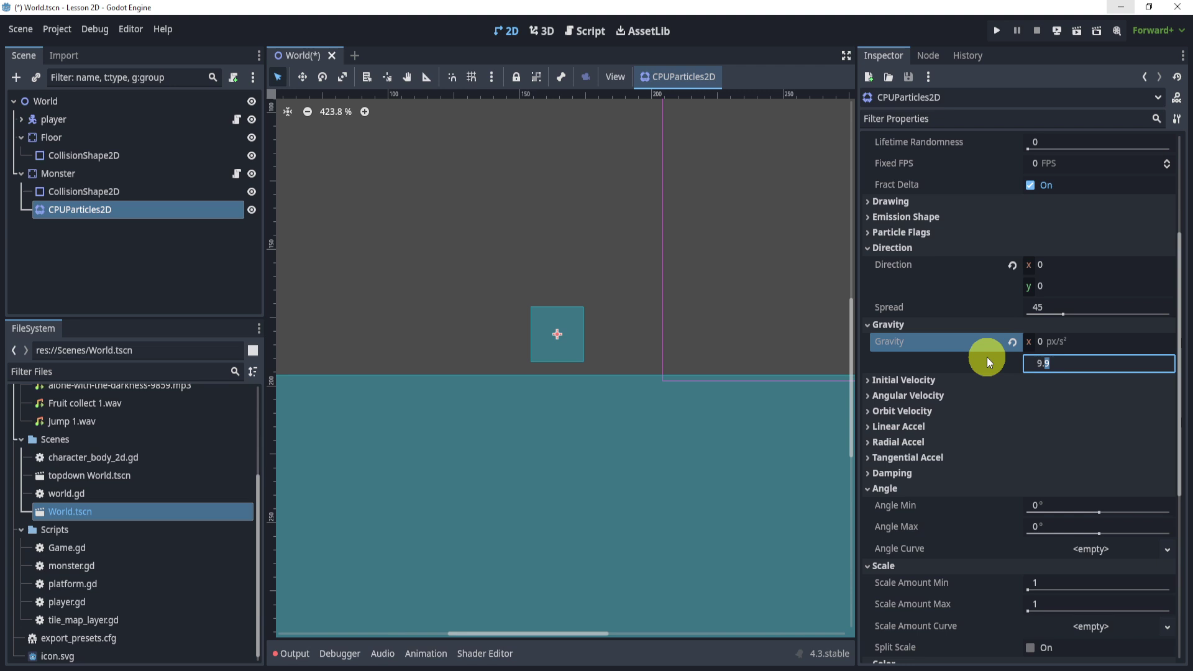
pyautogui.press('Delete')
pyautogui.press('Delete')
pyautogui.press('BackSpace')
pyautogui.write('10')
pyautogui.doubleClick(1065, 363)
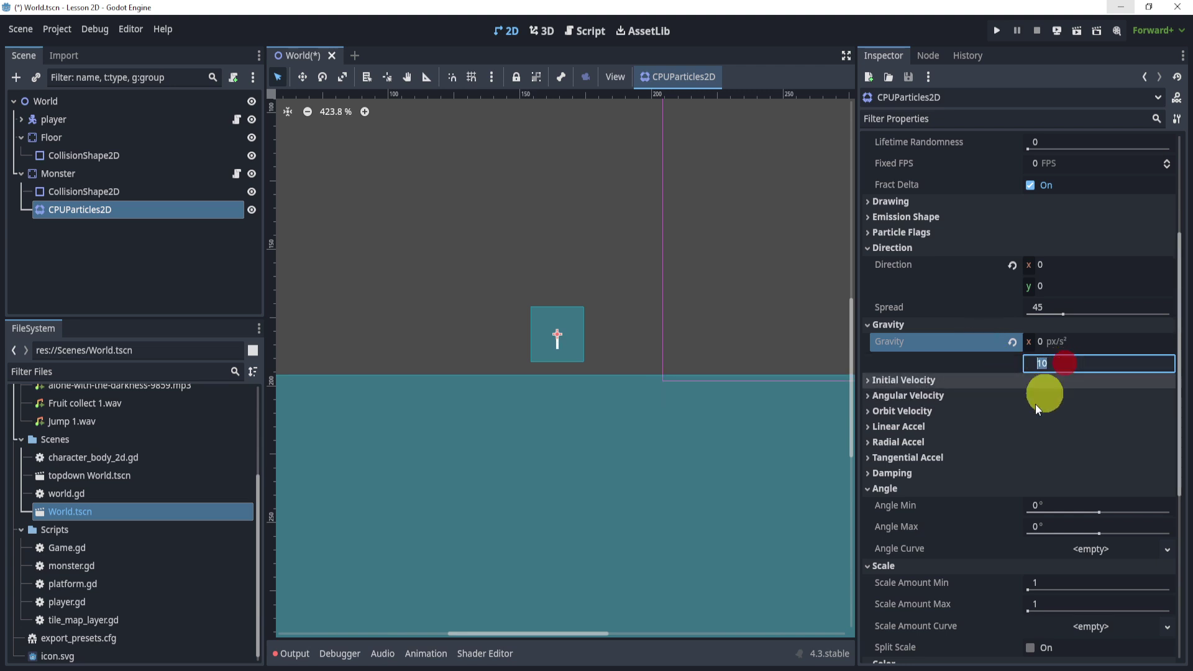
pyautogui.press('Home')
pyautogui.write('-')
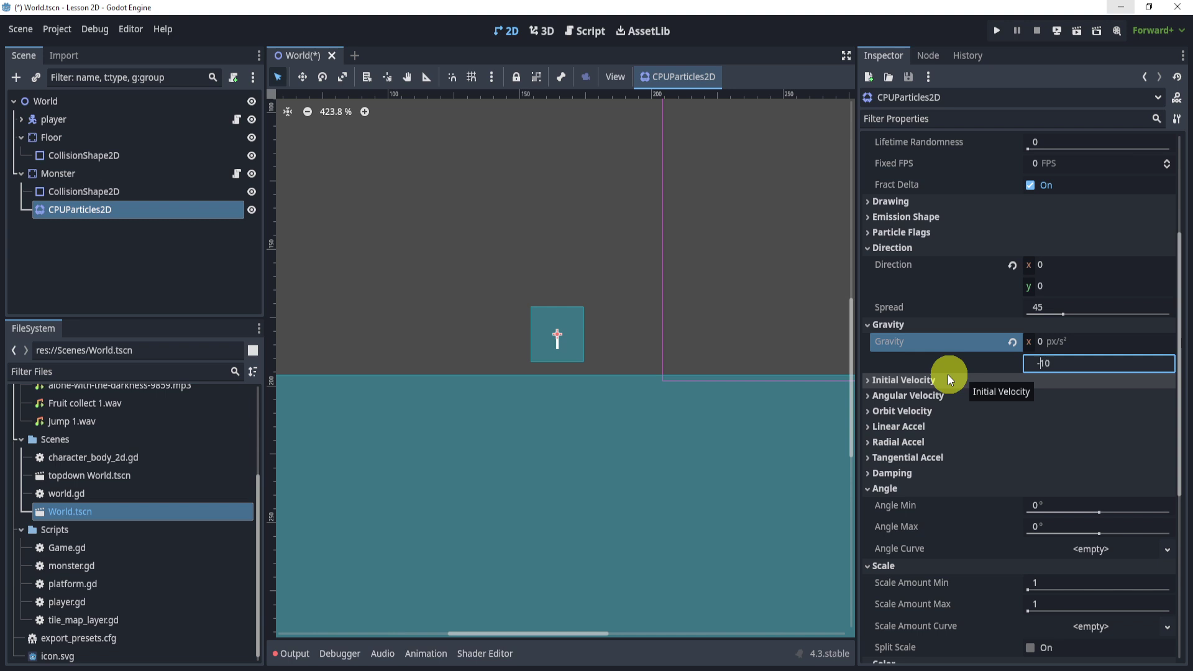
pyautogui.press('Return')
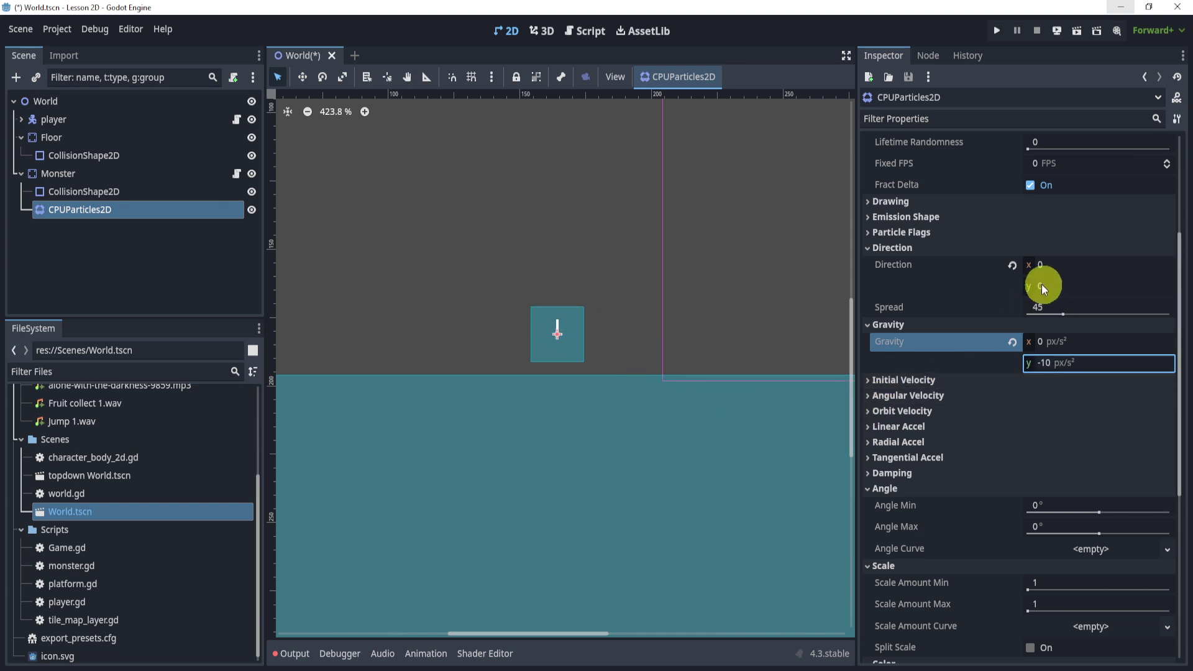
# Step: Set Direction x and y both to 1
pyautogui.click(1008, 263)
pyautogui.write('1')
pyautogui.press('Return')
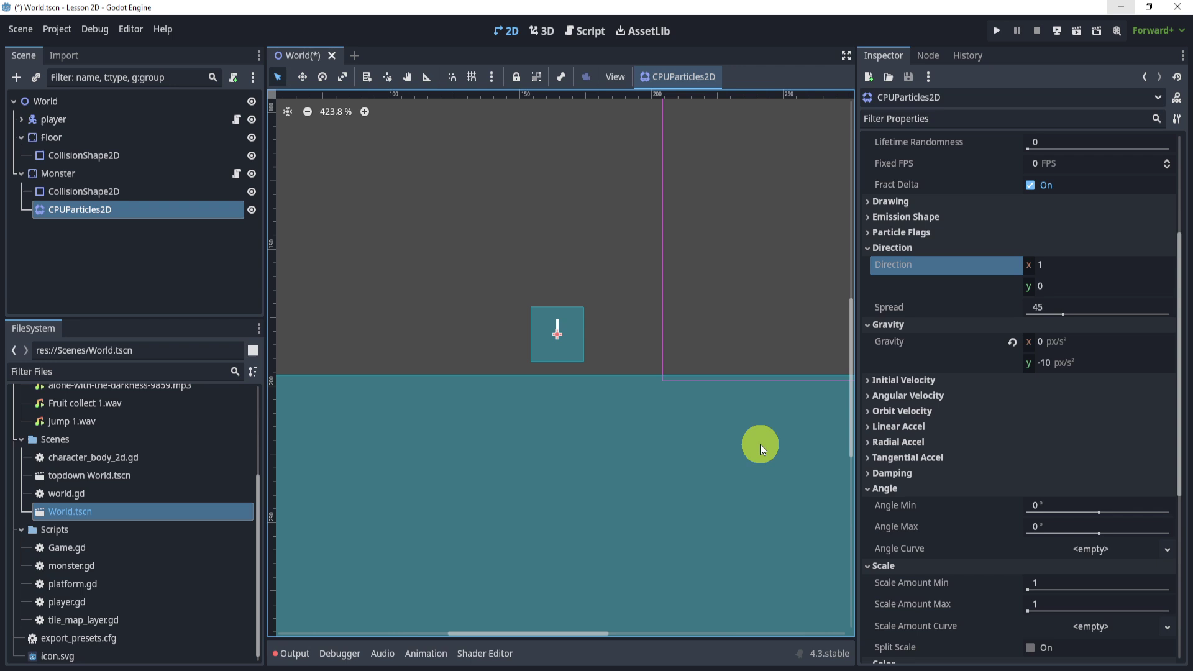
pyautogui.click(1049, 290)
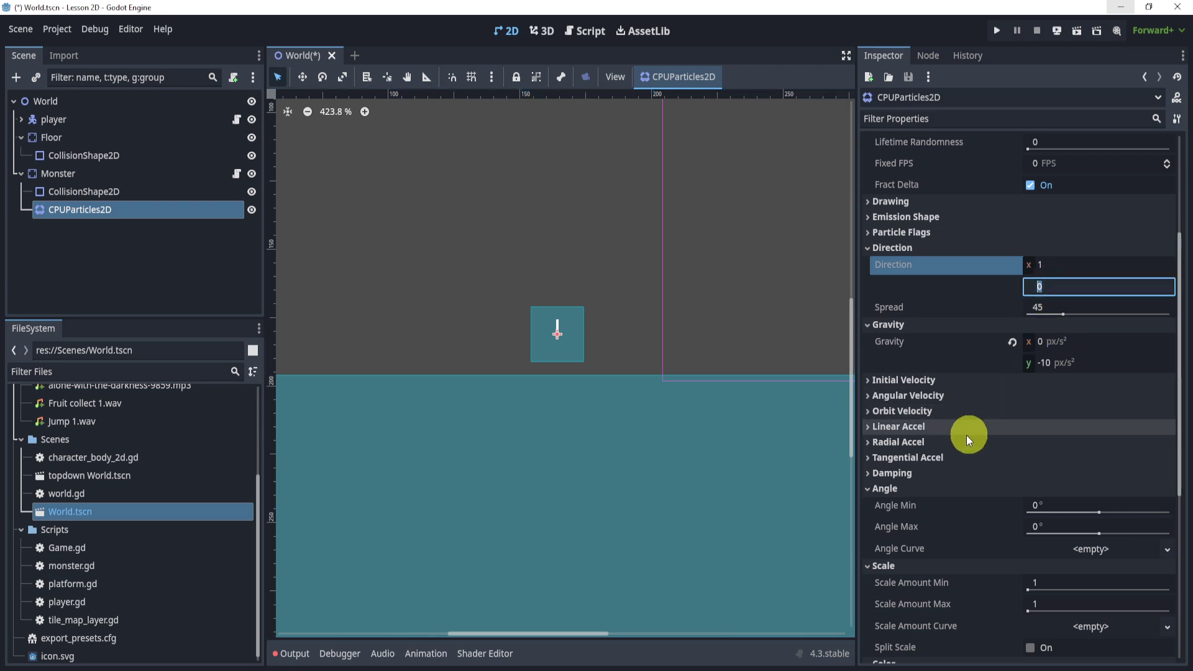
pyautogui.write('1')
pyautogui.press('Return')
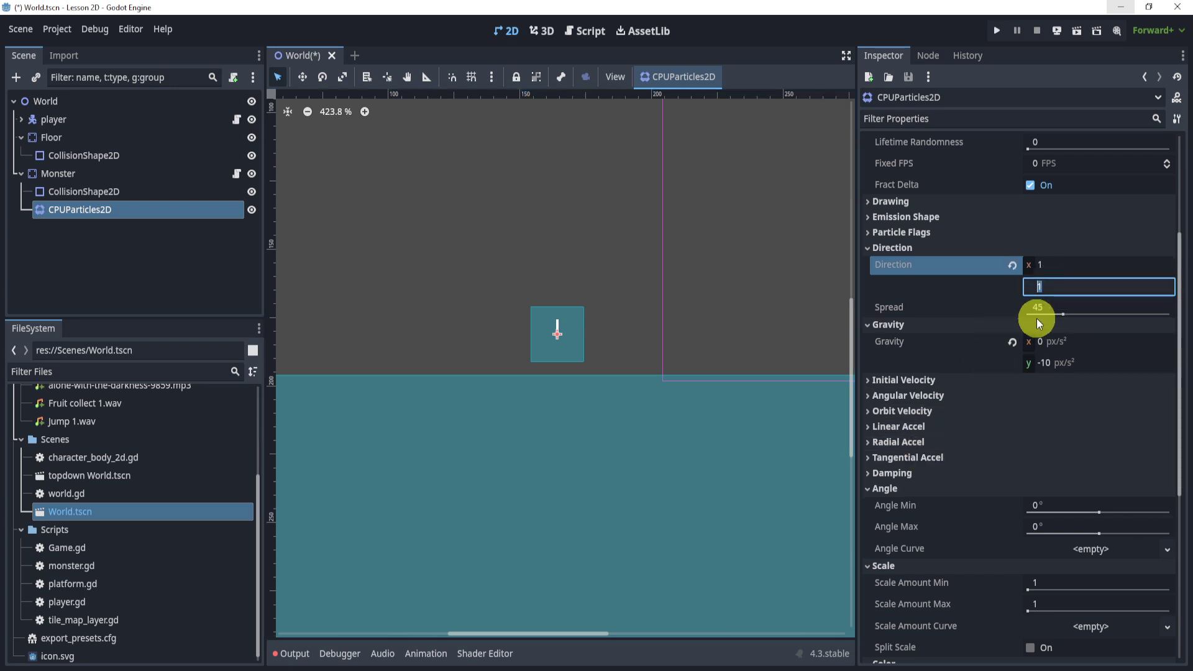
# Step: Widen the Spread to 180 degrees
pyautogui.click(881, 488)
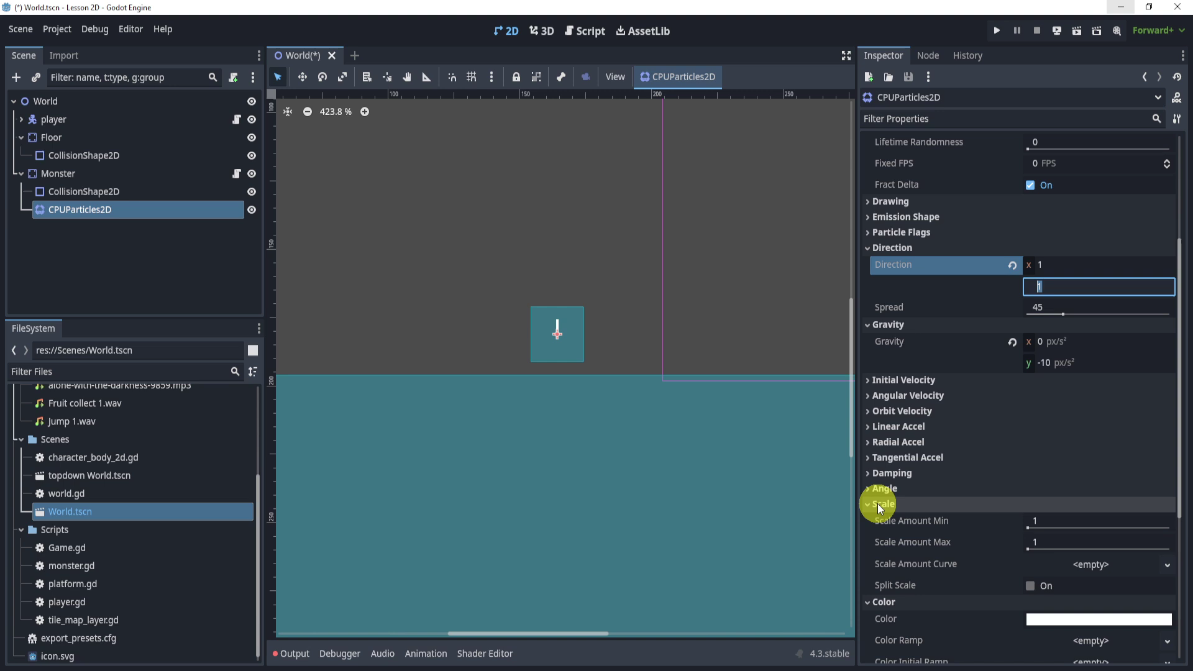
pyautogui.click(894, 488)
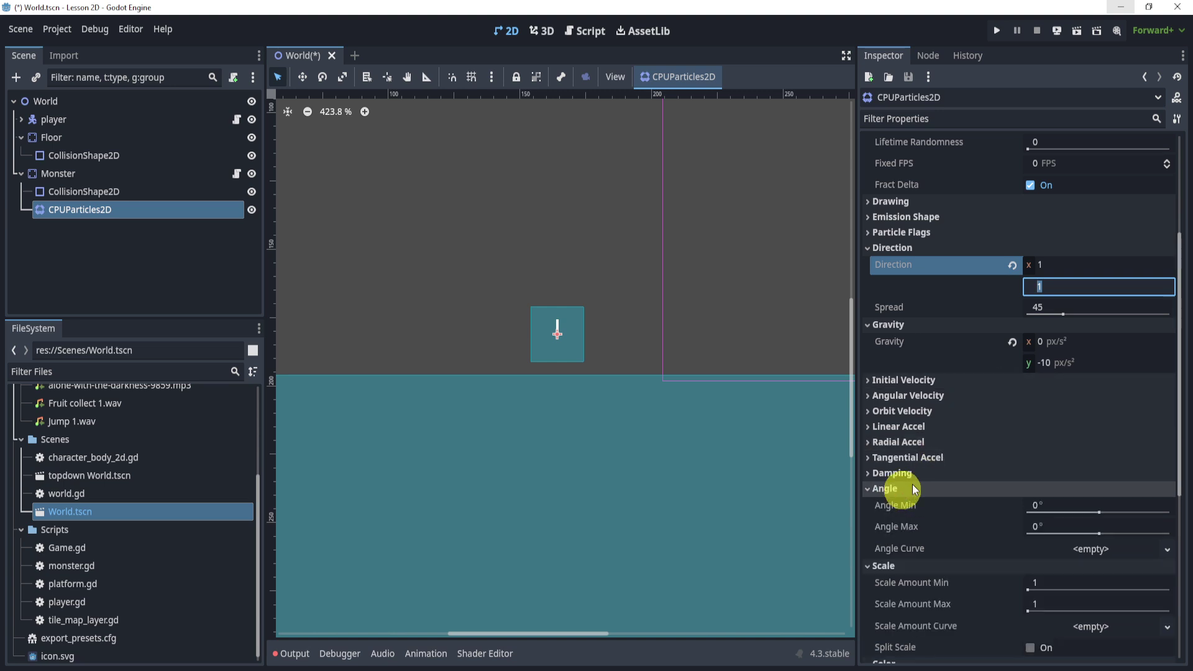
pyautogui.click(1064, 311)
pyautogui.moveTo(1065, 311); pyautogui.dragTo(1171, 308)
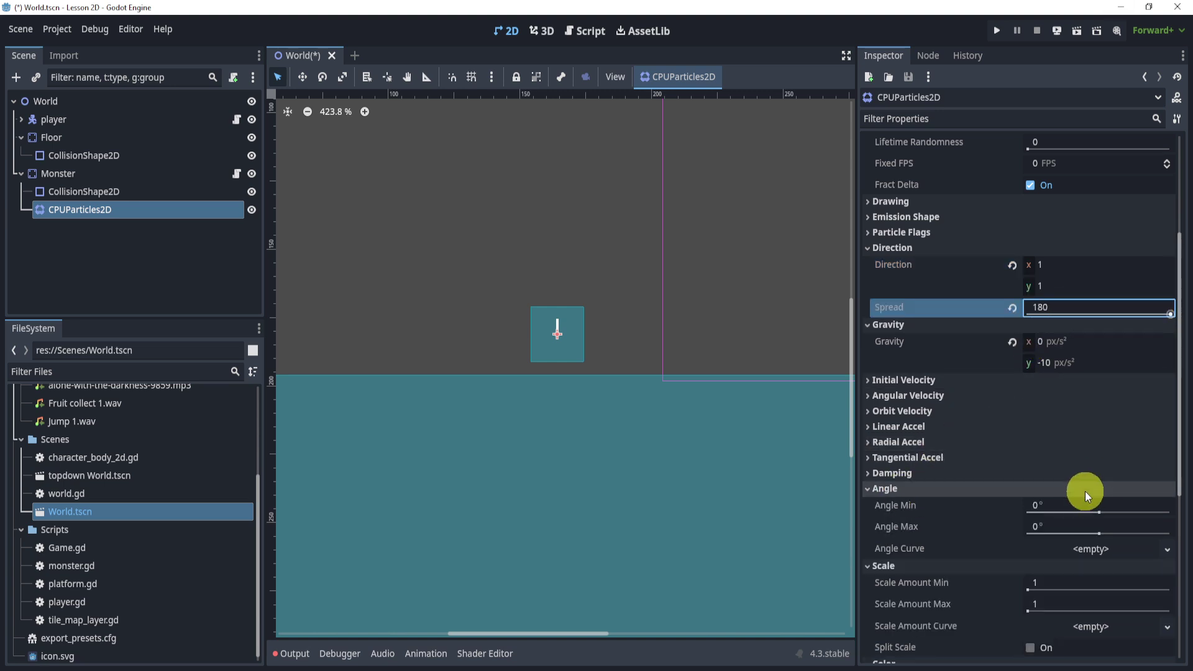
# Step: Expand the Initial Velocity section, leaving Angular Velocity collapsed
pyautogui.click(930, 395)
pyautogui.click(928, 380)
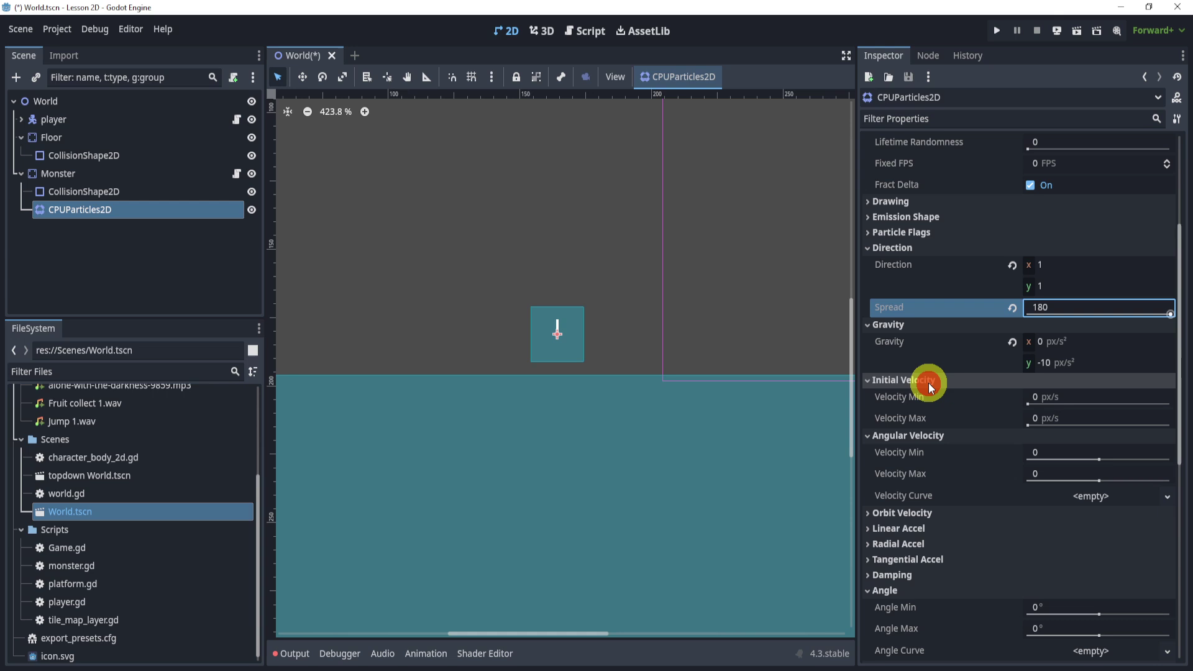
pyautogui.scroll(-2, 934, 383)
pyautogui.click(916, 370)
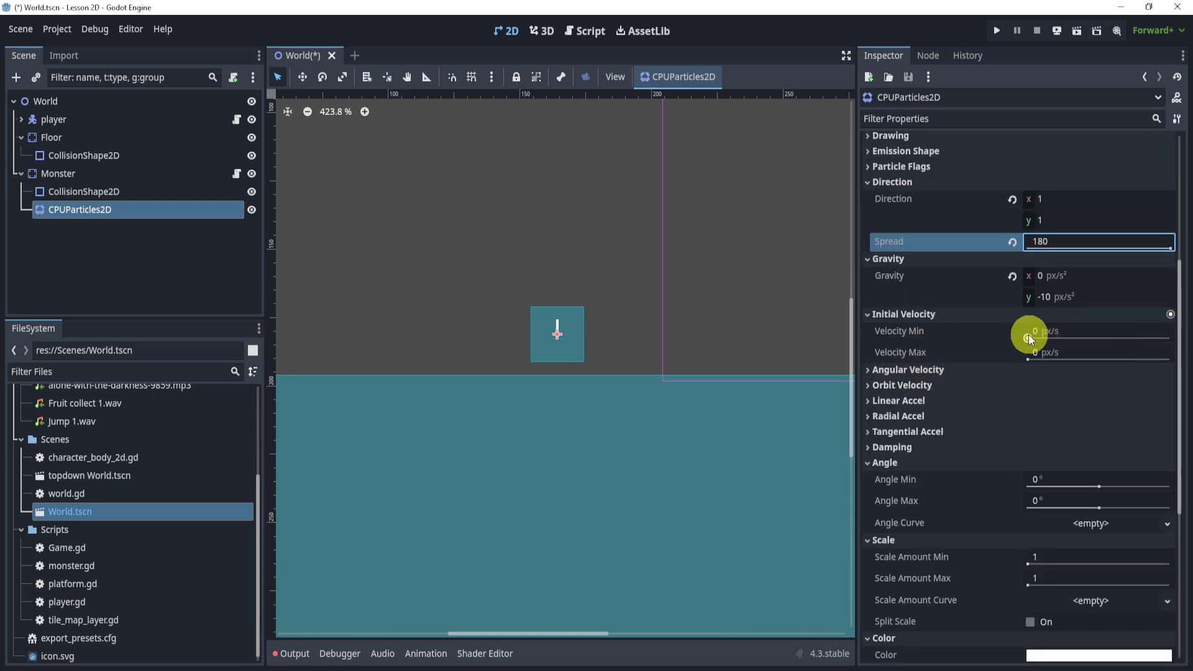
# Step: Set initial Velocity Min to 10 and Velocity Max to 20 px/s
pyautogui.moveTo(1027, 334); pyautogui.dragTo(1035, 347)
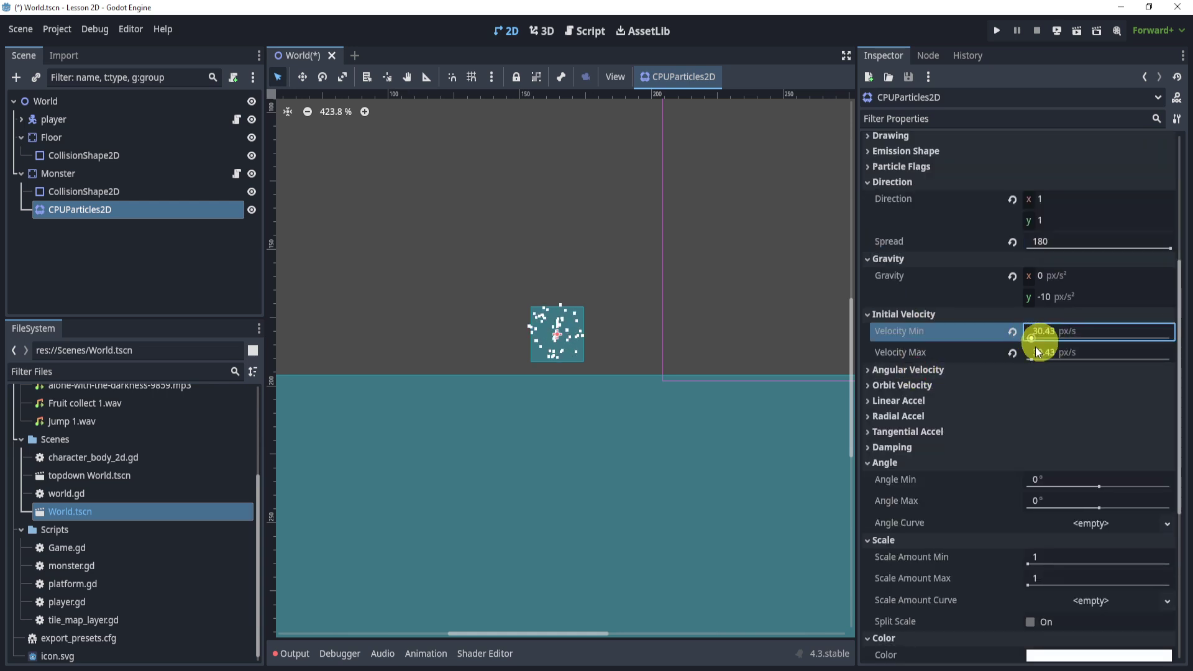
pyautogui.click(1064, 330)
pyautogui.write('10')
pyautogui.press('Return')
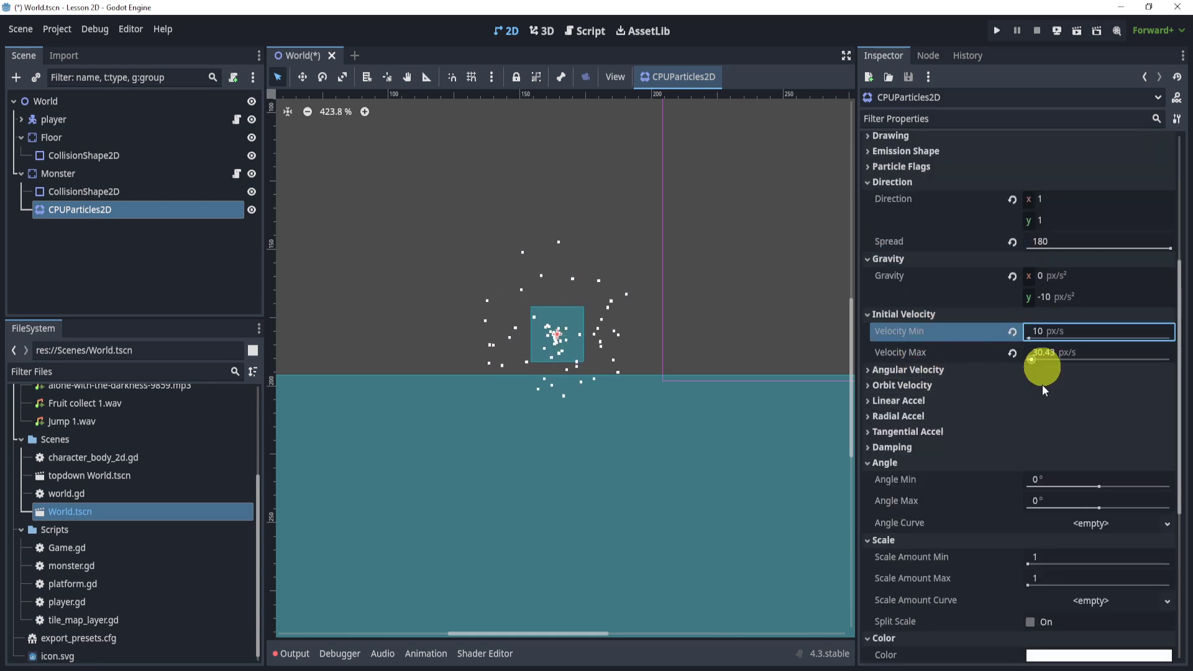
pyautogui.click(1063, 349)
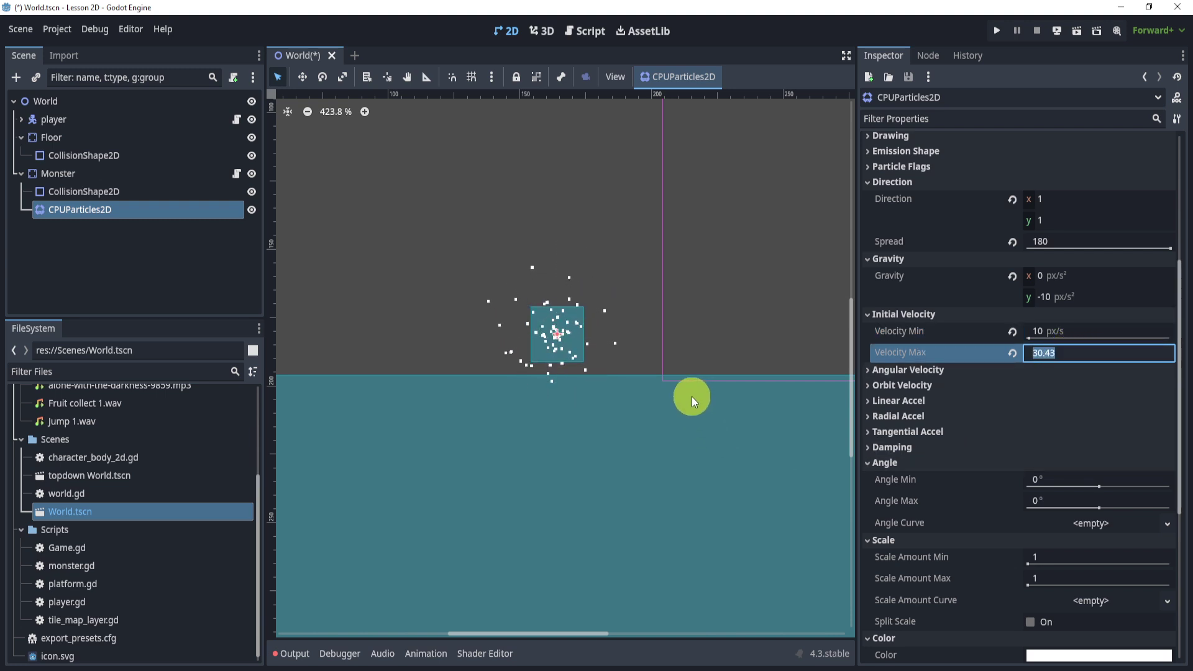
pyautogui.write('2')
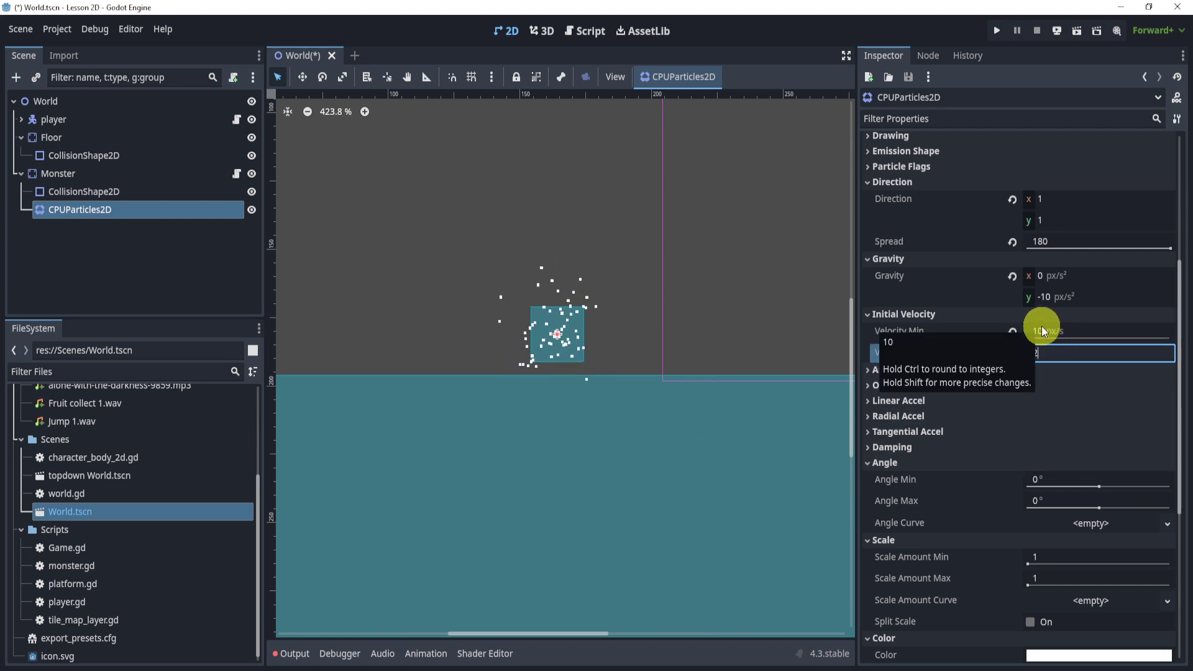
pyautogui.write('0')
pyautogui.press('Return')
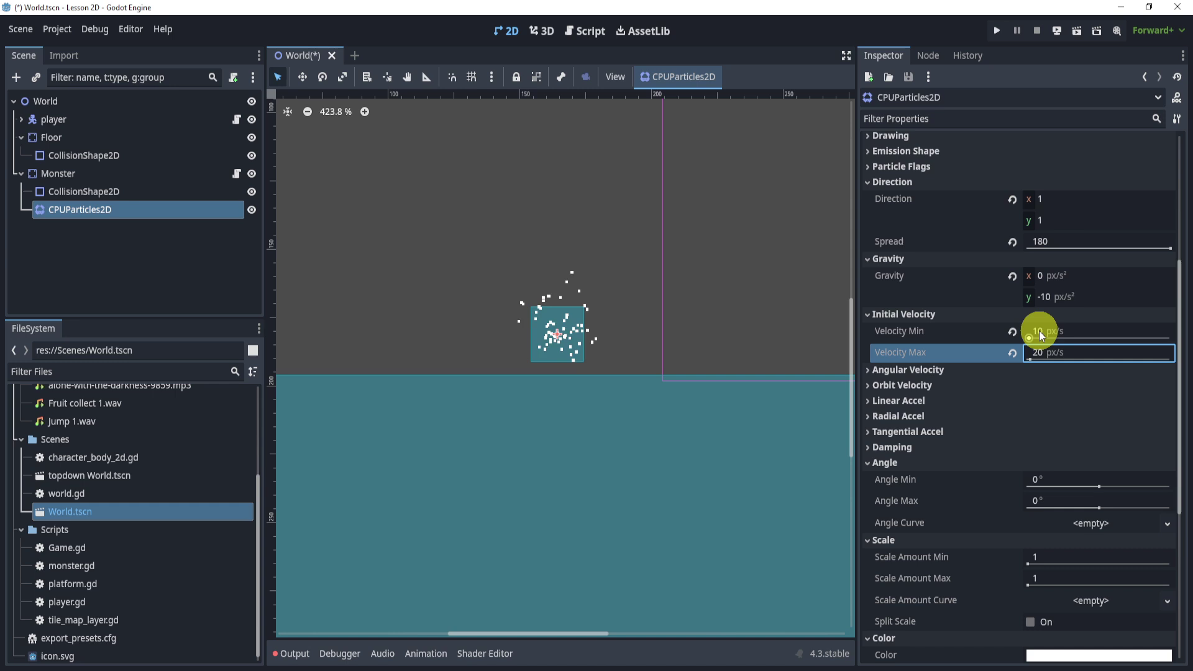
pyautogui.scroll(6, 546, 310)
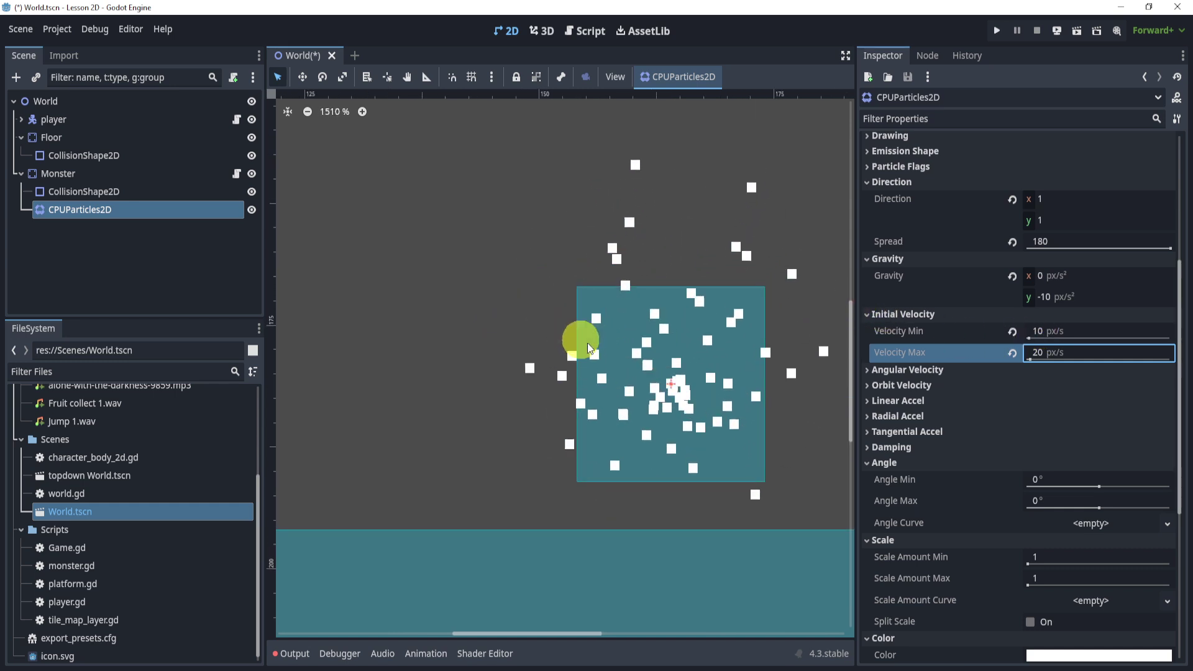
pyautogui.scroll(-3, 577, 405)
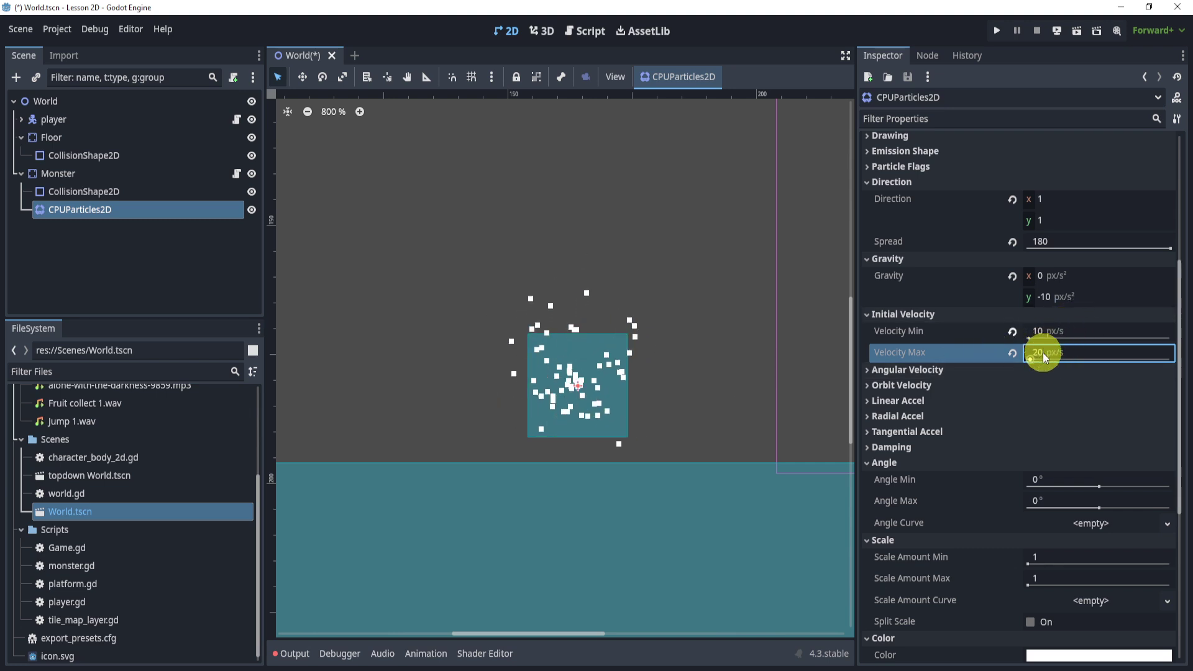
pyautogui.scroll(-2, 1095, 281)
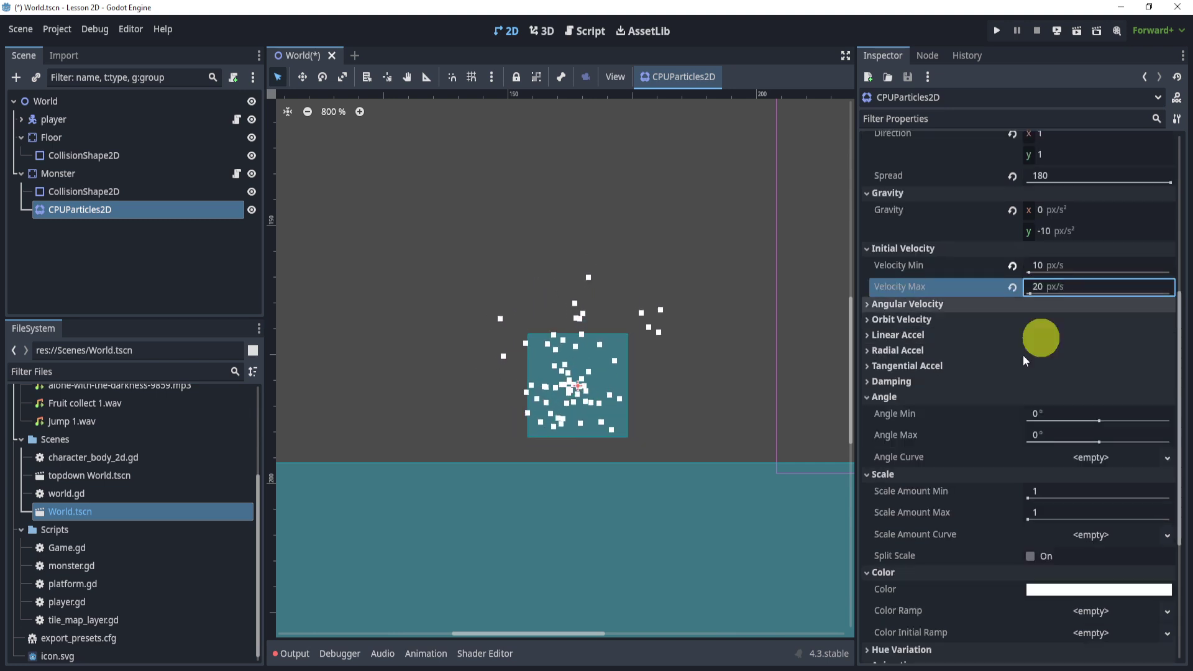
pyautogui.scroll(-4, 994, 386)
pyautogui.scroll(6, 1031, 285)
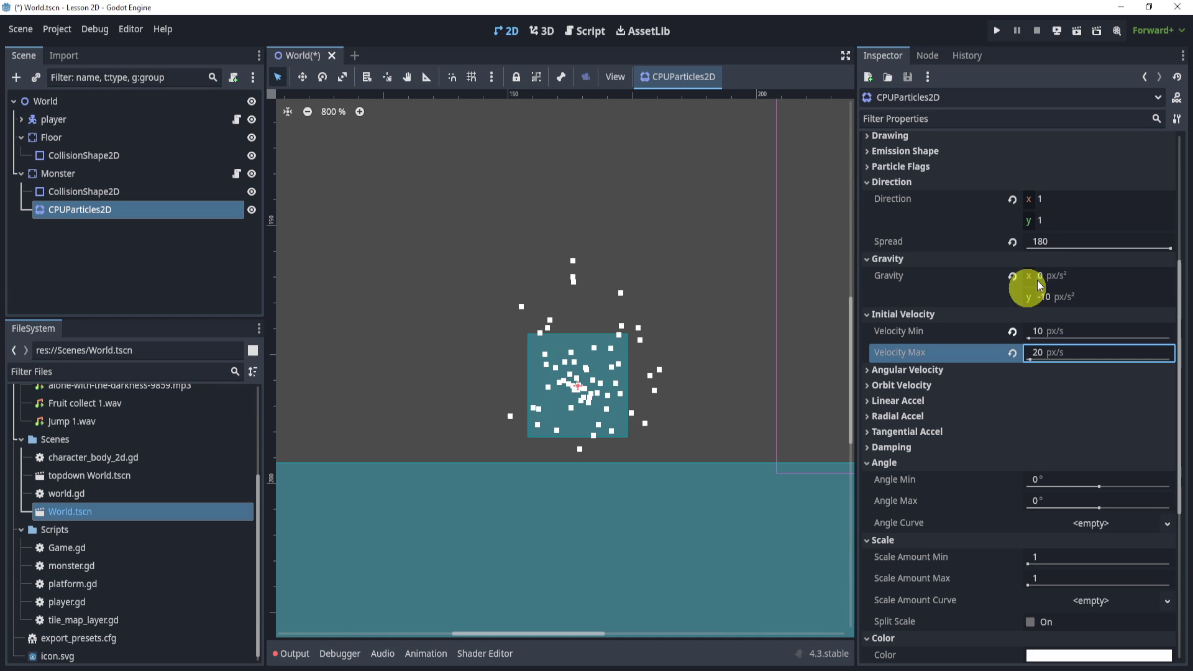
pyautogui.scroll(-1, 639, 307)
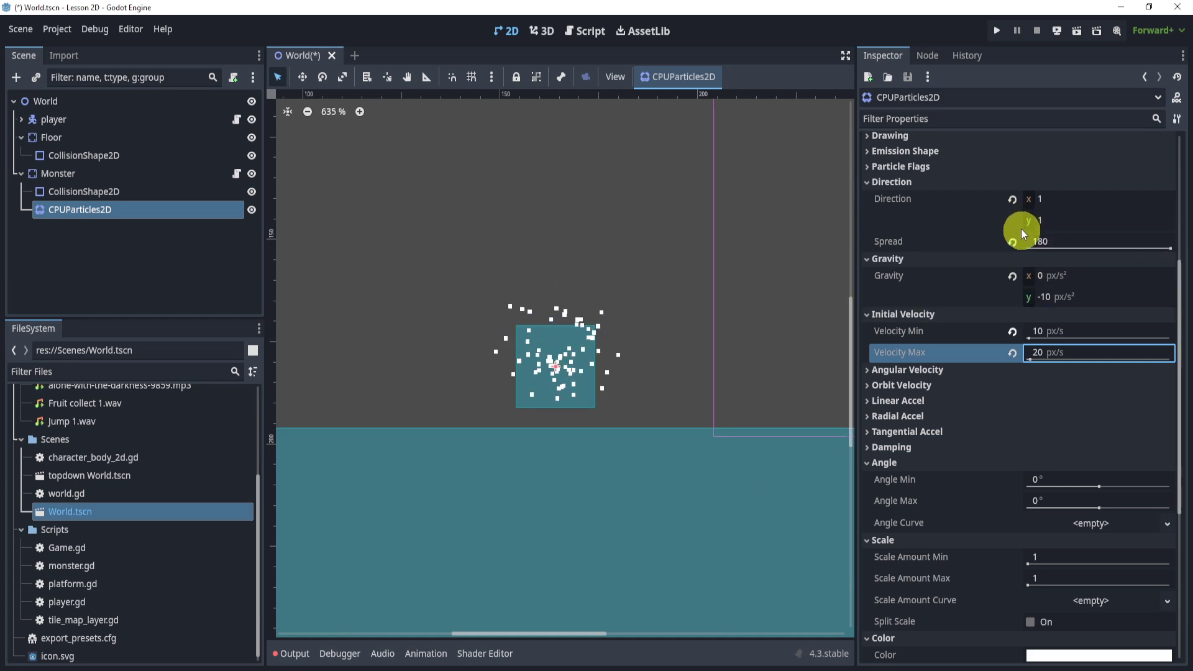
# Step: Revert Spread to 45 and Direction to its default values
pyautogui.click(1011, 242)
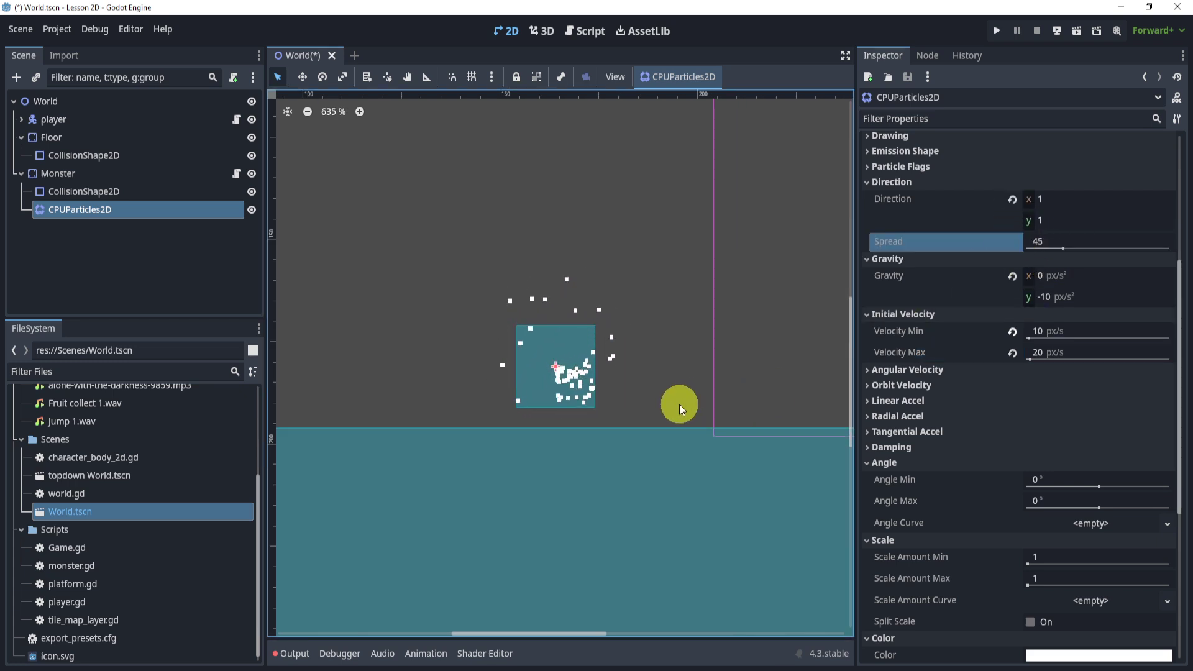
pyautogui.click(1016, 199)
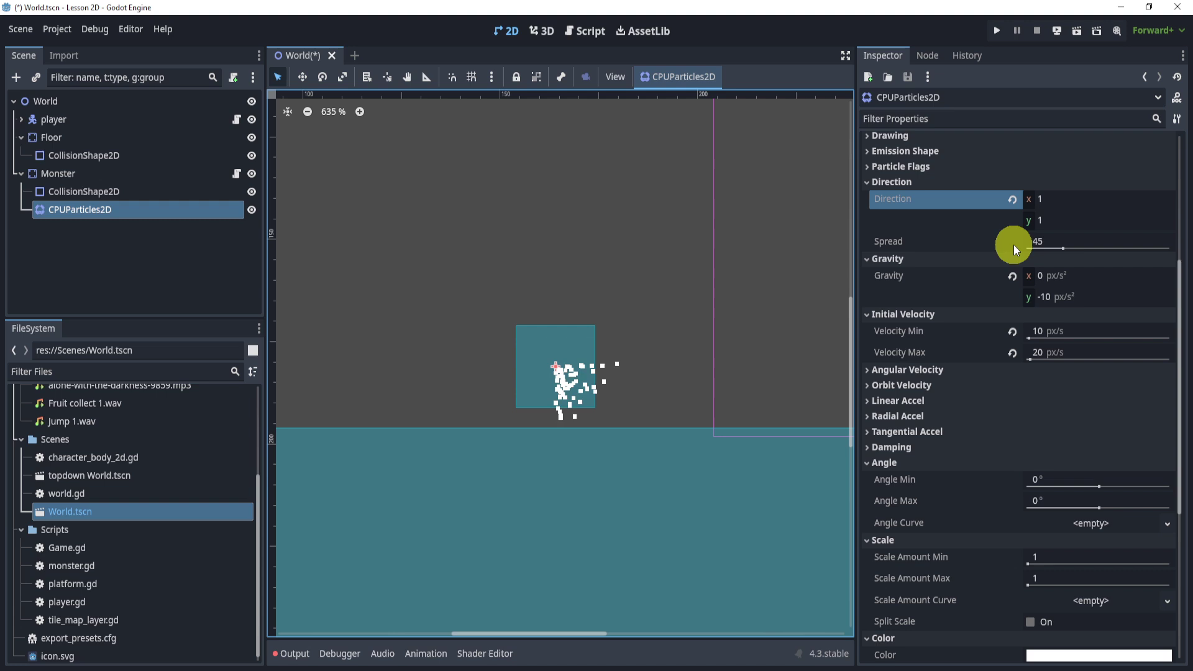
pyautogui.click(1012, 199)
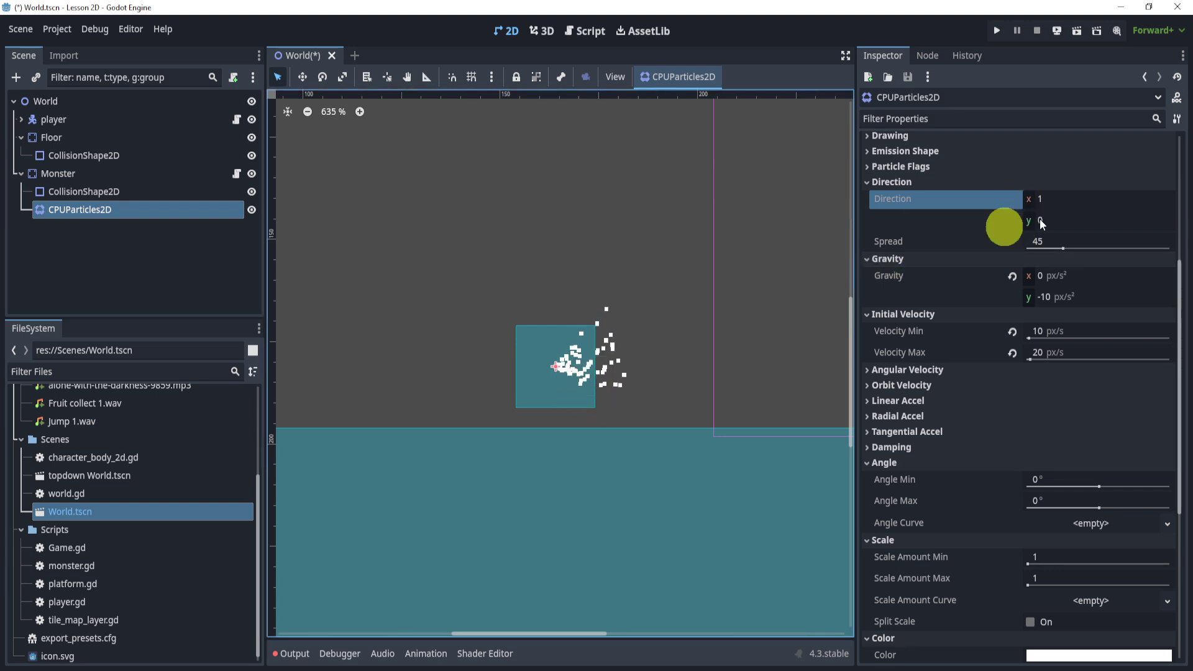
# Step: Point emission straight up with direction (0, -1) and spread 62.22
pyautogui.moveTo(1041, 222); pyautogui.dragTo(1092, 220)
pyautogui.click(1093, 220)
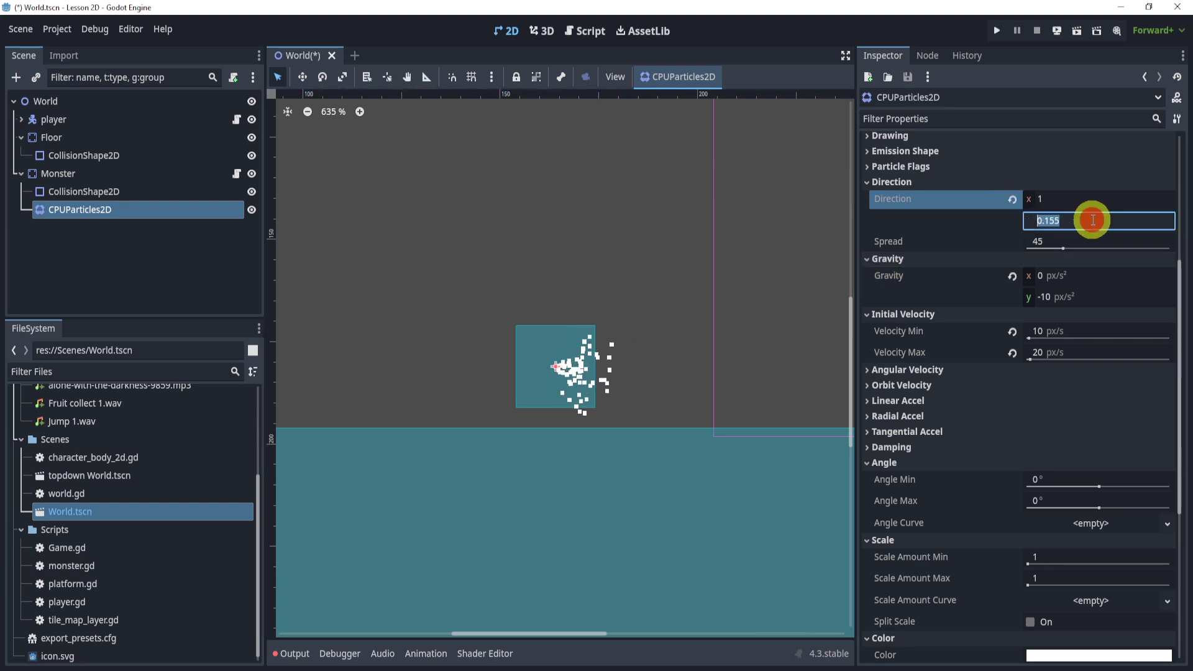
pyautogui.write('-1')
pyautogui.press('Return')
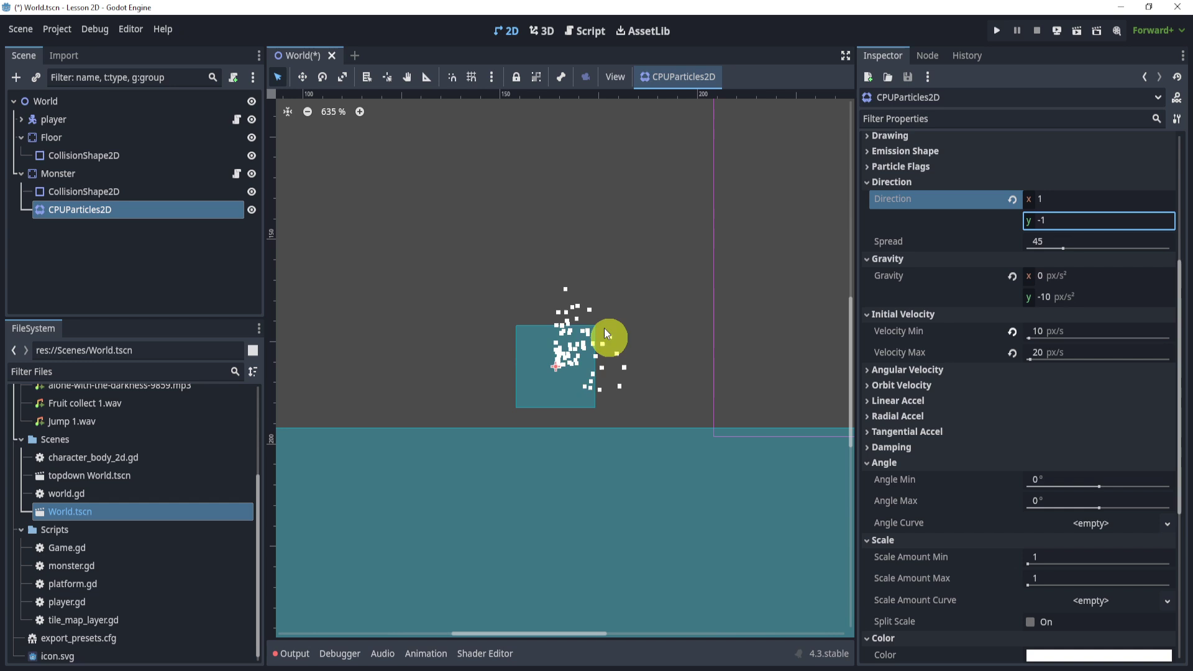
pyautogui.click(1057, 198)
pyautogui.write('0')
pyautogui.press('Return')
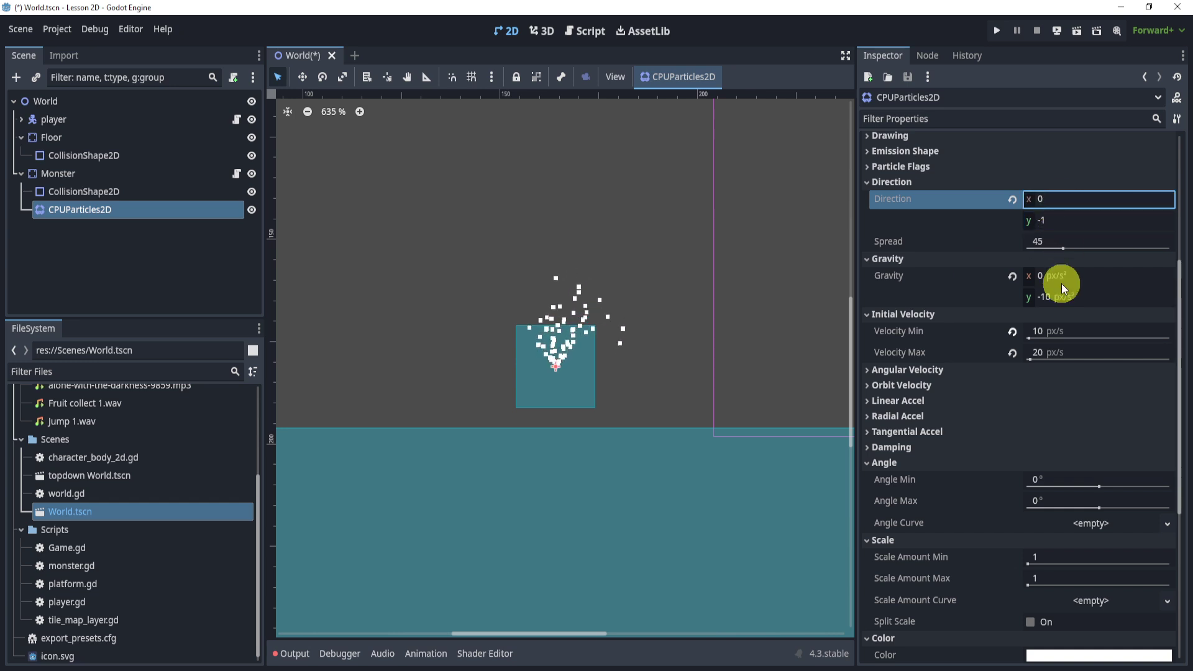
pyautogui.moveTo(1068, 245); pyautogui.dragTo(1023, 322)
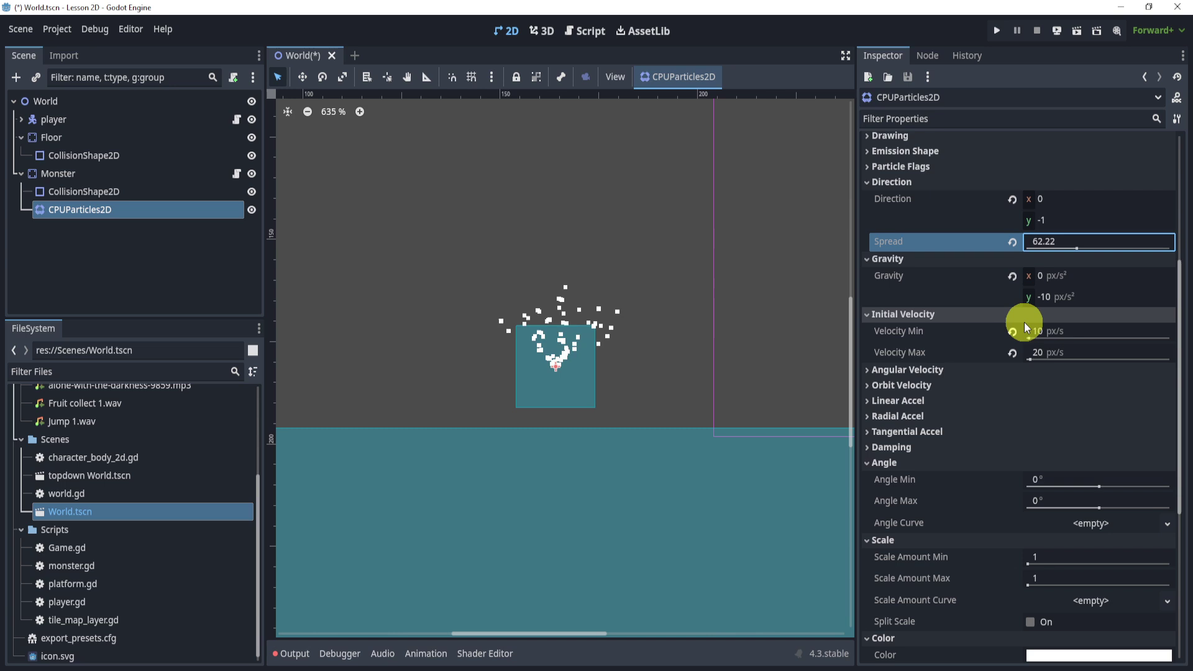
pyautogui.scroll(-3, 1051, 434)
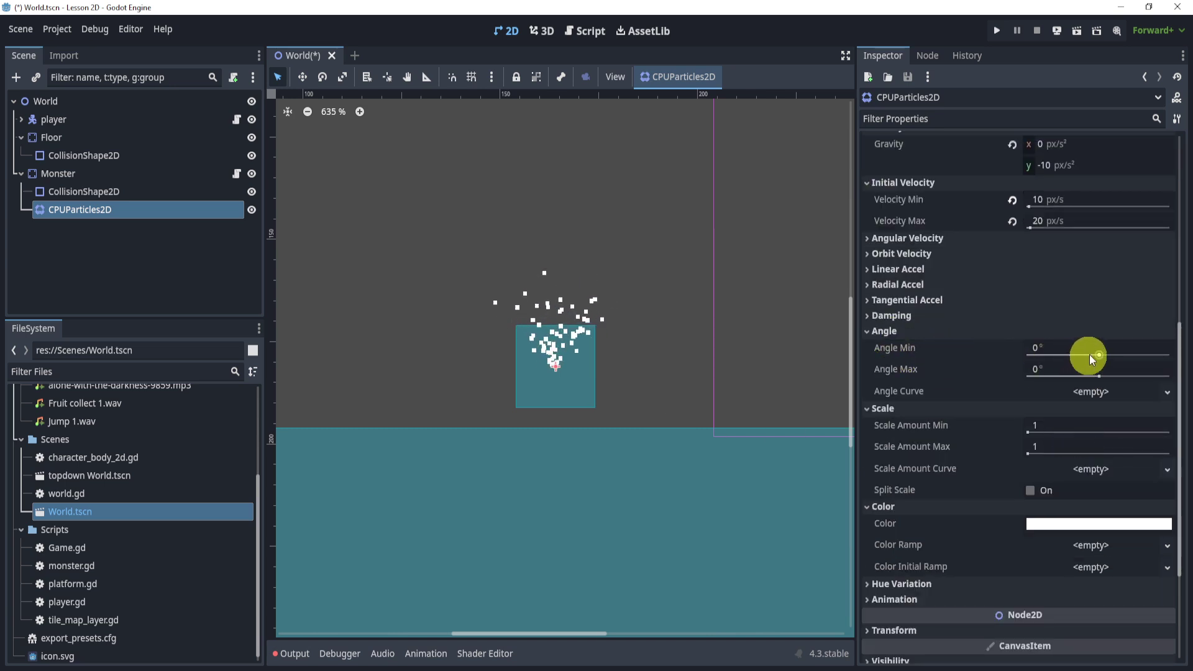
# Step: Set the particle Angle range to 18.8° minimum and 75.1° maximum
pyautogui.moveTo(1097, 355); pyautogui.dragTo(1100, 354)
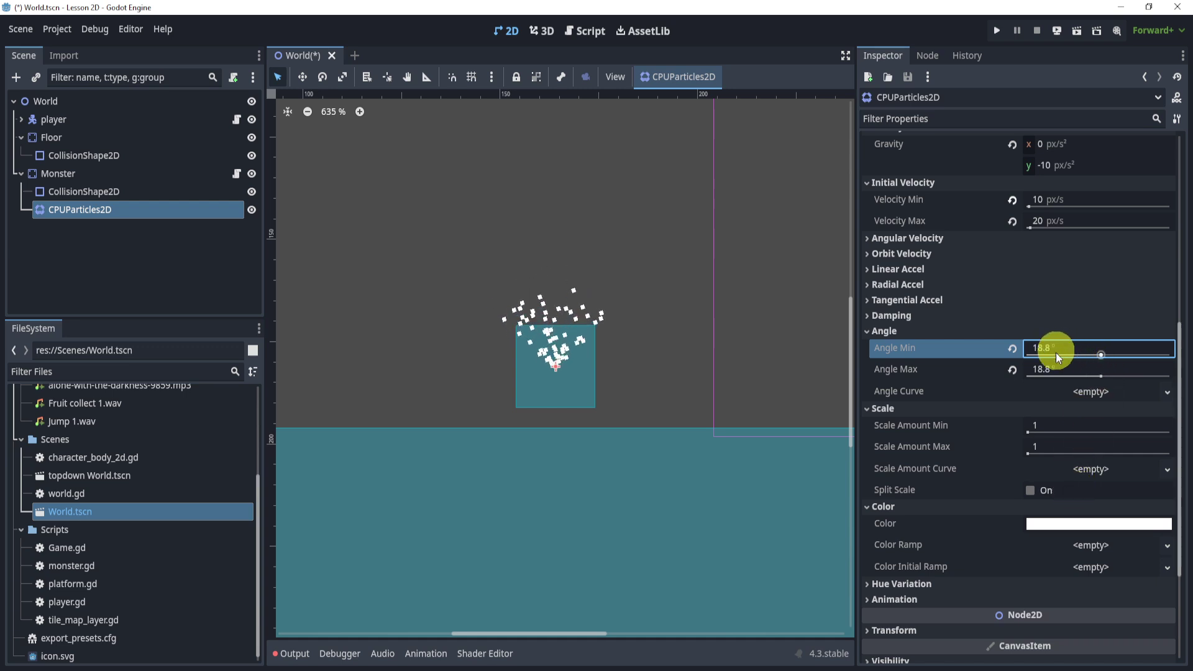
pyautogui.moveTo(1100, 374); pyautogui.dragTo(1104, 374)
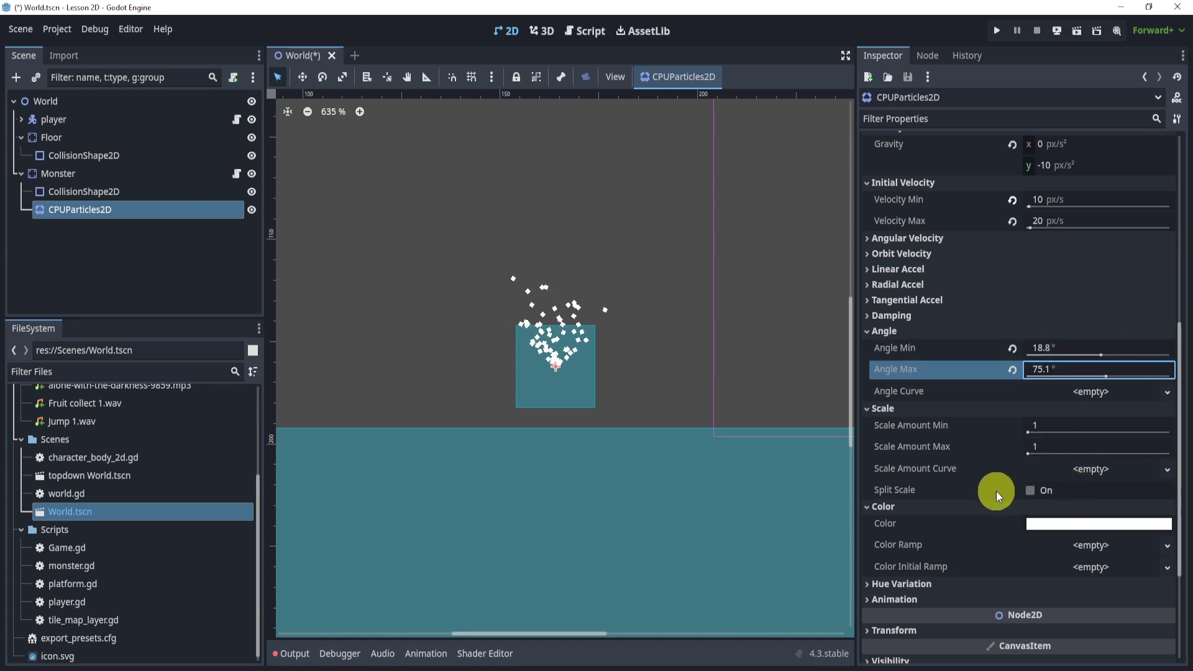
pyautogui.scroll(8, 567, 333)
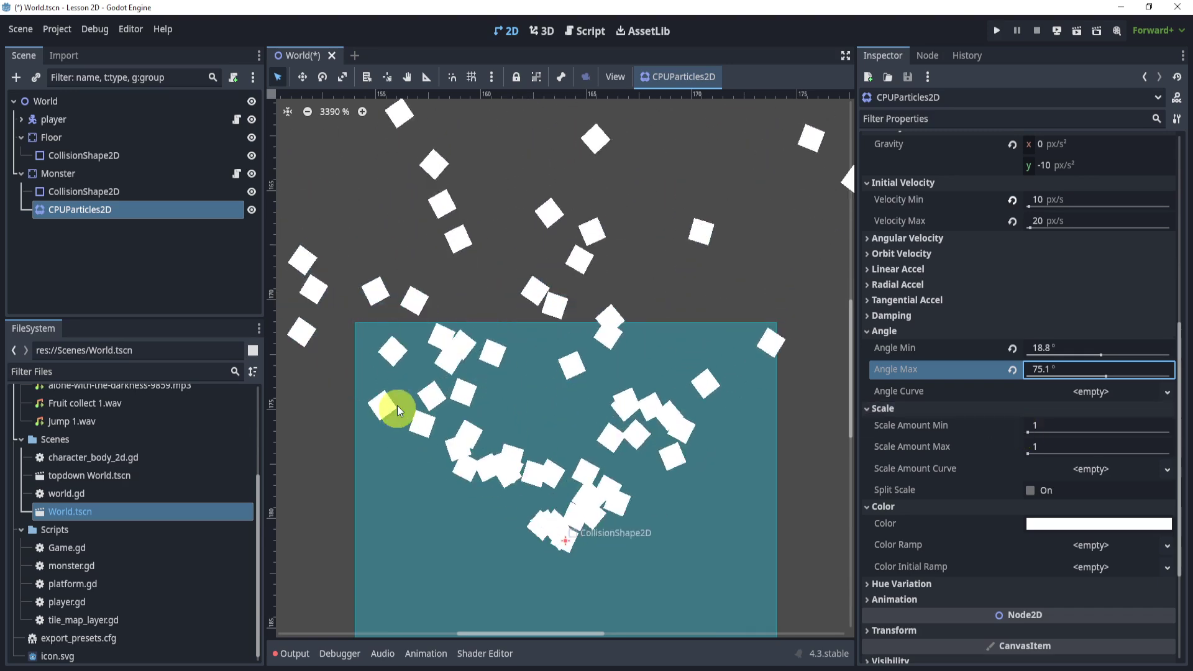
pyautogui.moveTo(365, 378); pyautogui.dragTo(422, 399, button='middle')
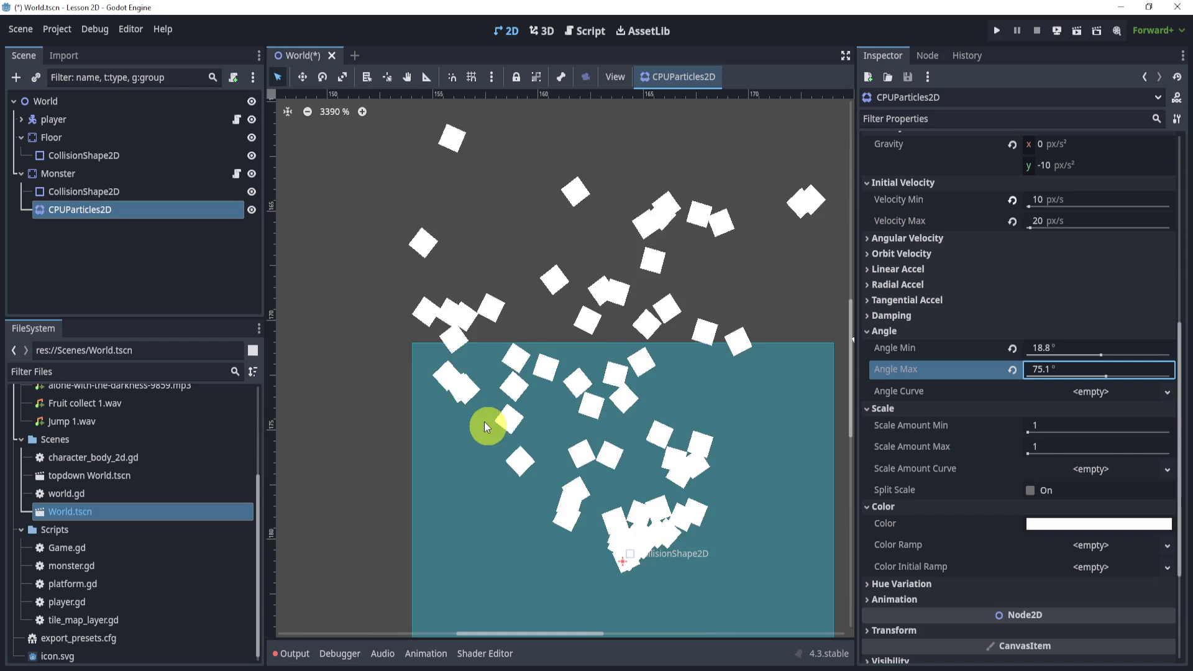
pyautogui.scroll(-3, 522, 425)
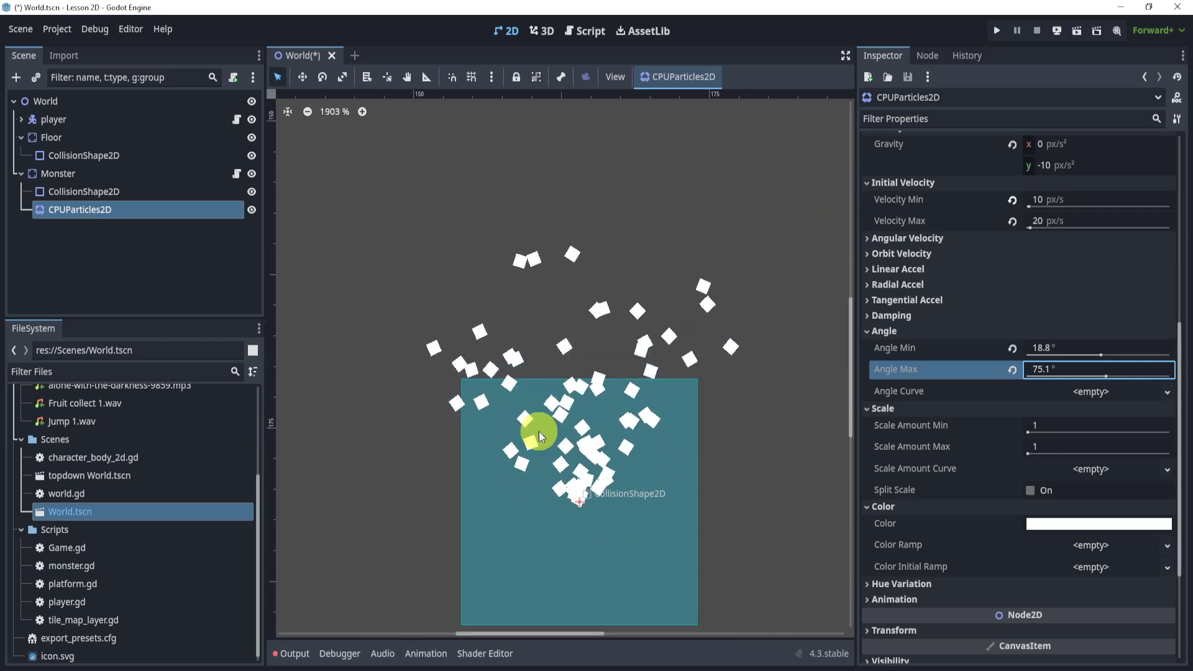
pyautogui.scroll(-1, 538, 431)
# Step: Expand Angular Velocity and set Velocity Min 31.3 and Velocity Max 81.39
pyautogui.click(882, 239)
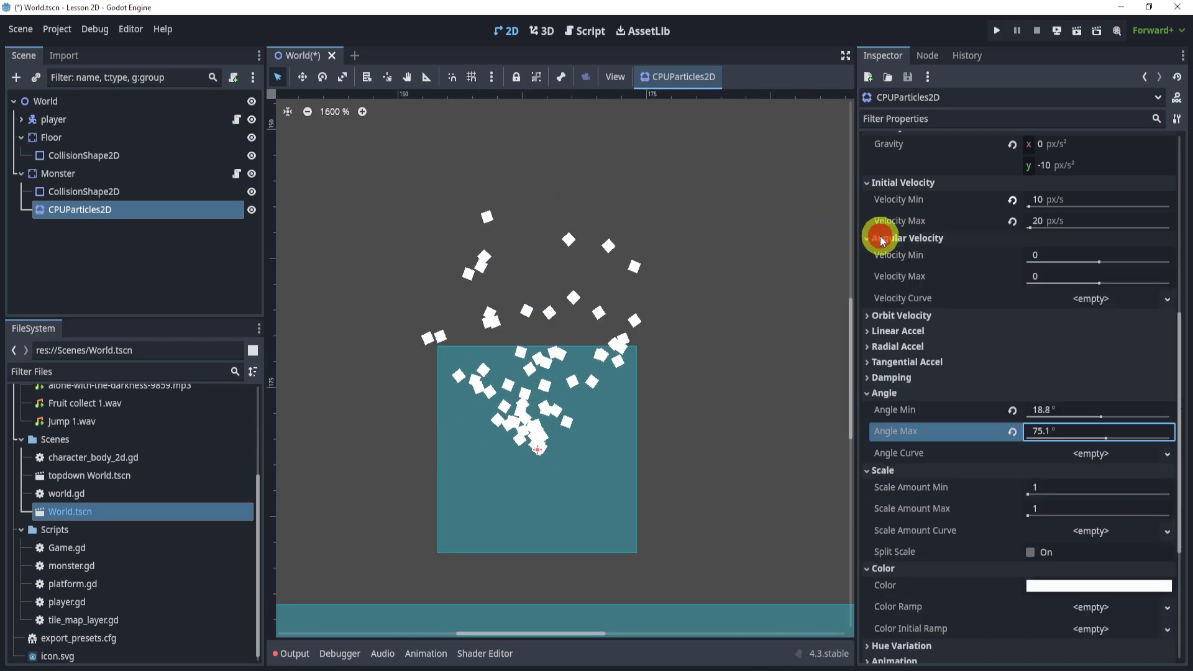
pyautogui.click(1099, 263)
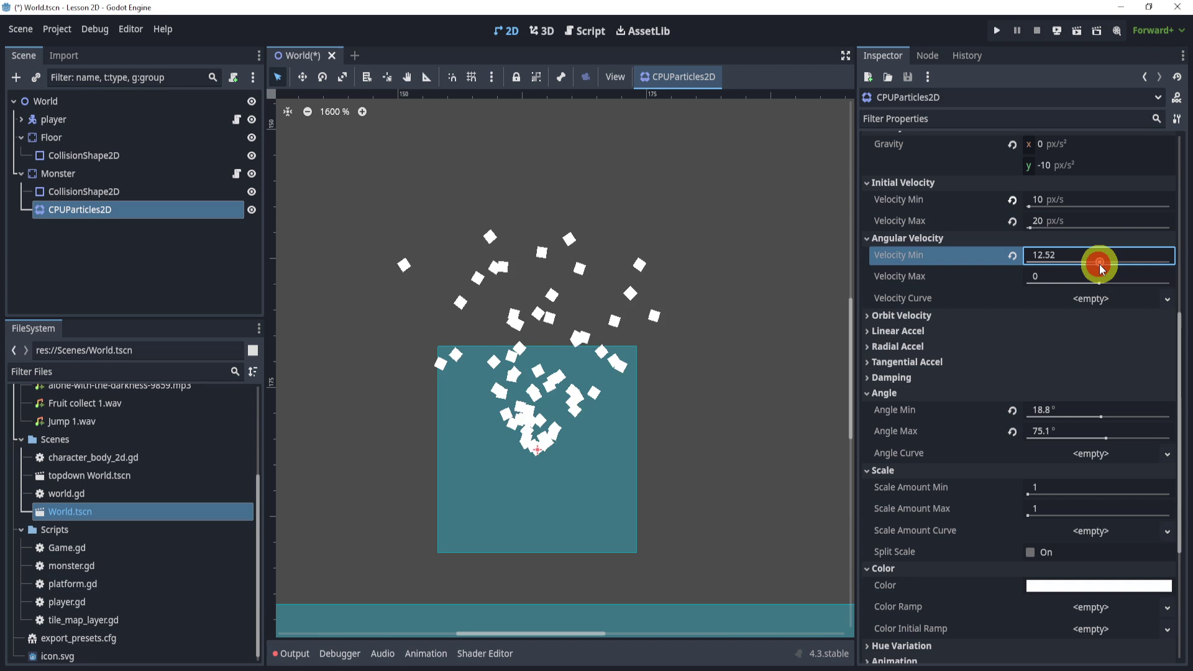
pyautogui.moveTo(1099, 263); pyautogui.dragTo(1097, 270)
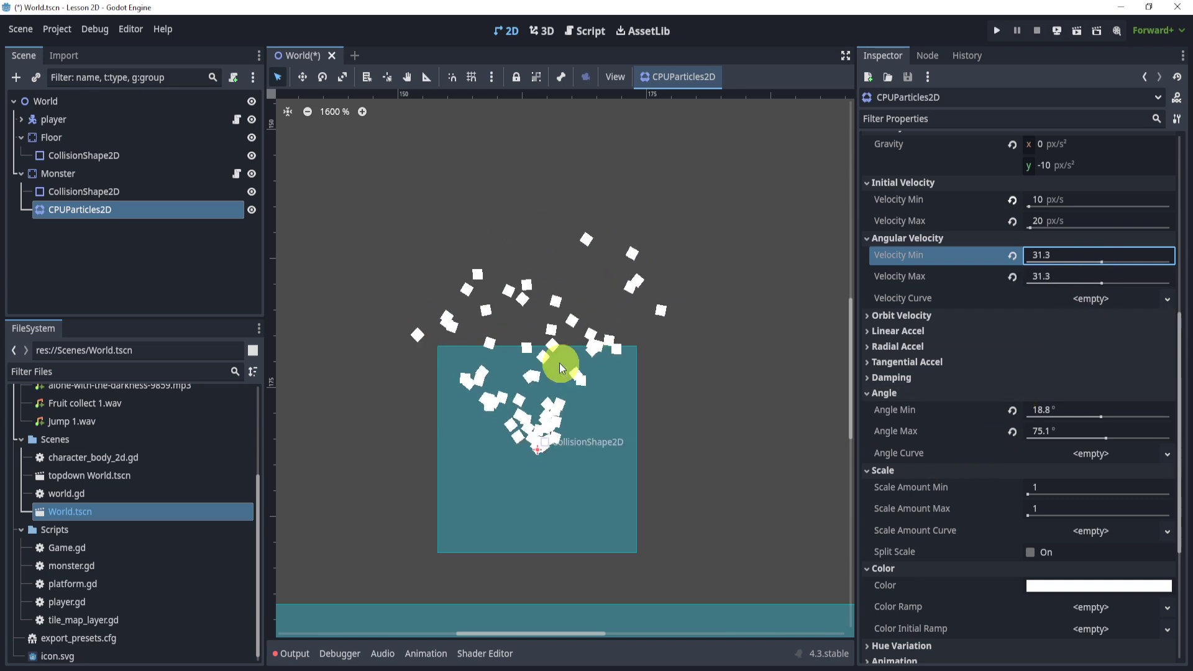
pyautogui.moveTo(1162, 282); pyautogui.dragTo(1167, 283)
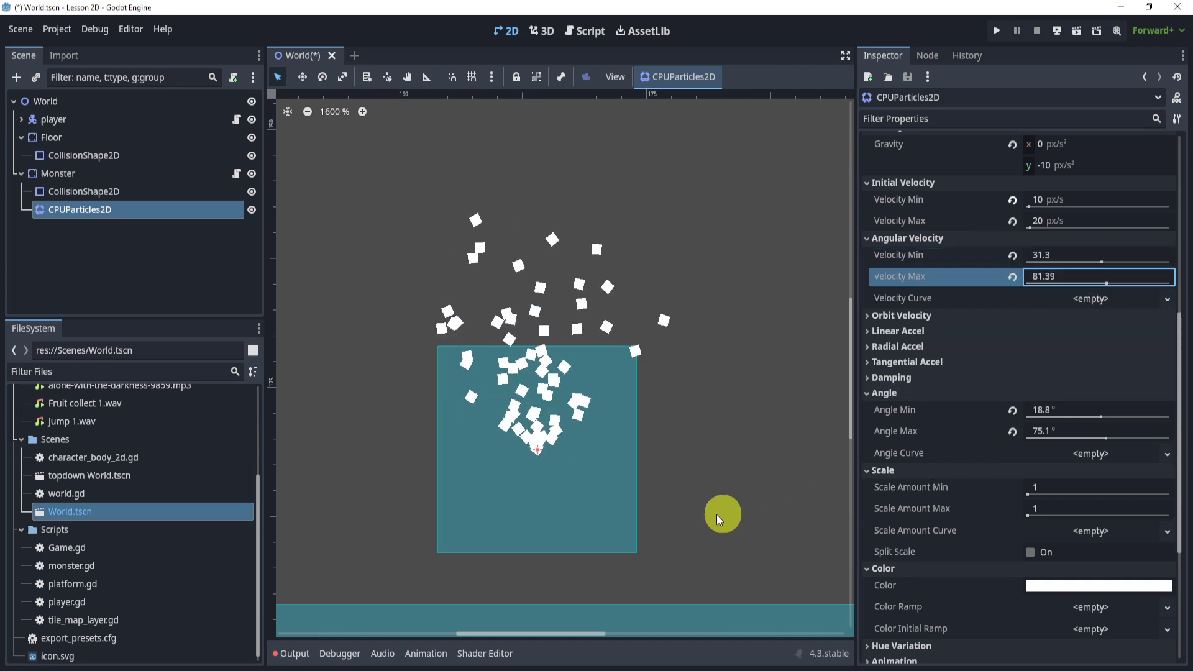
pyautogui.scroll(5, 511, 398)
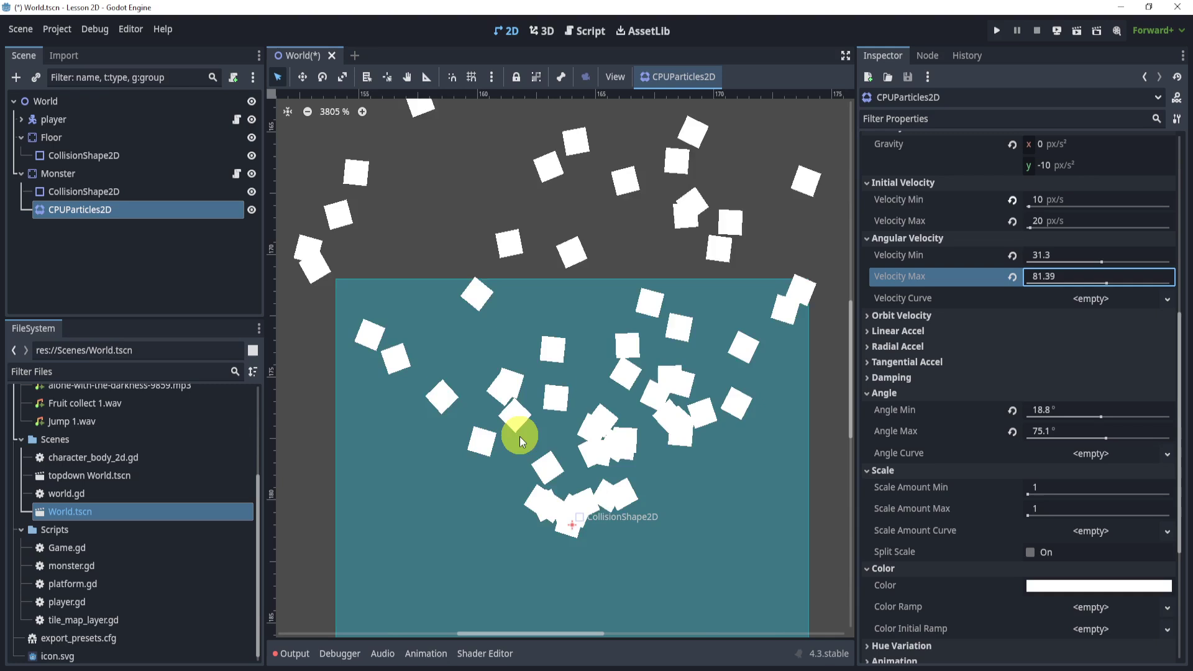
pyautogui.scroll(-4, 519, 478)
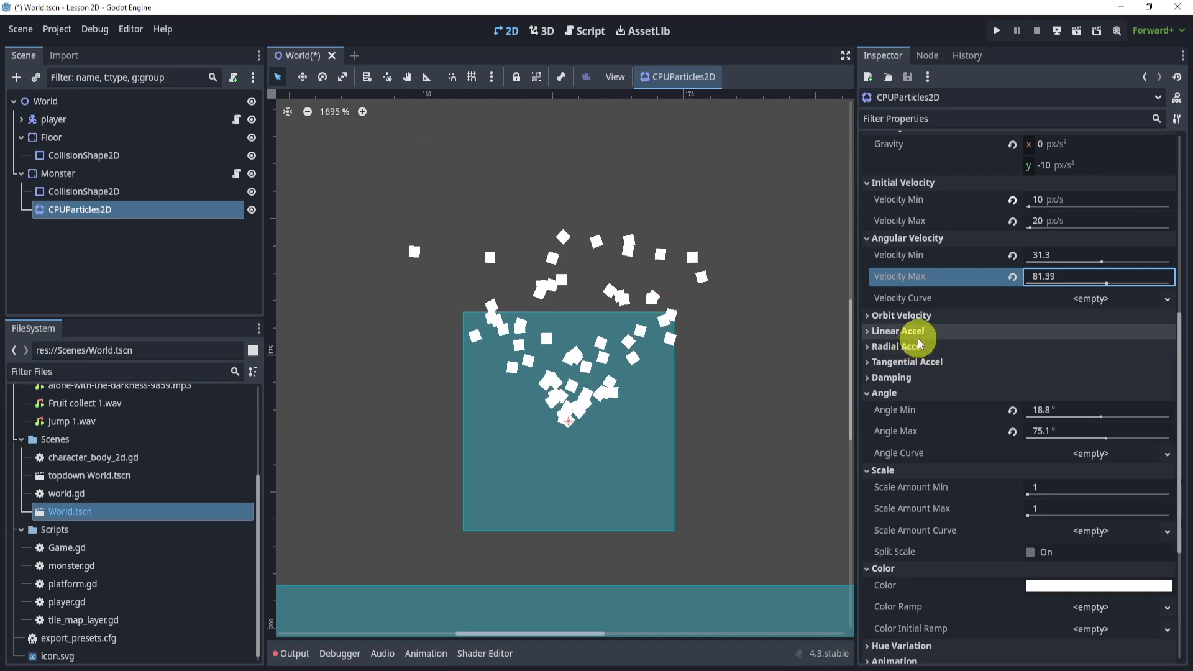
pyautogui.scroll(-3, 920, 343)
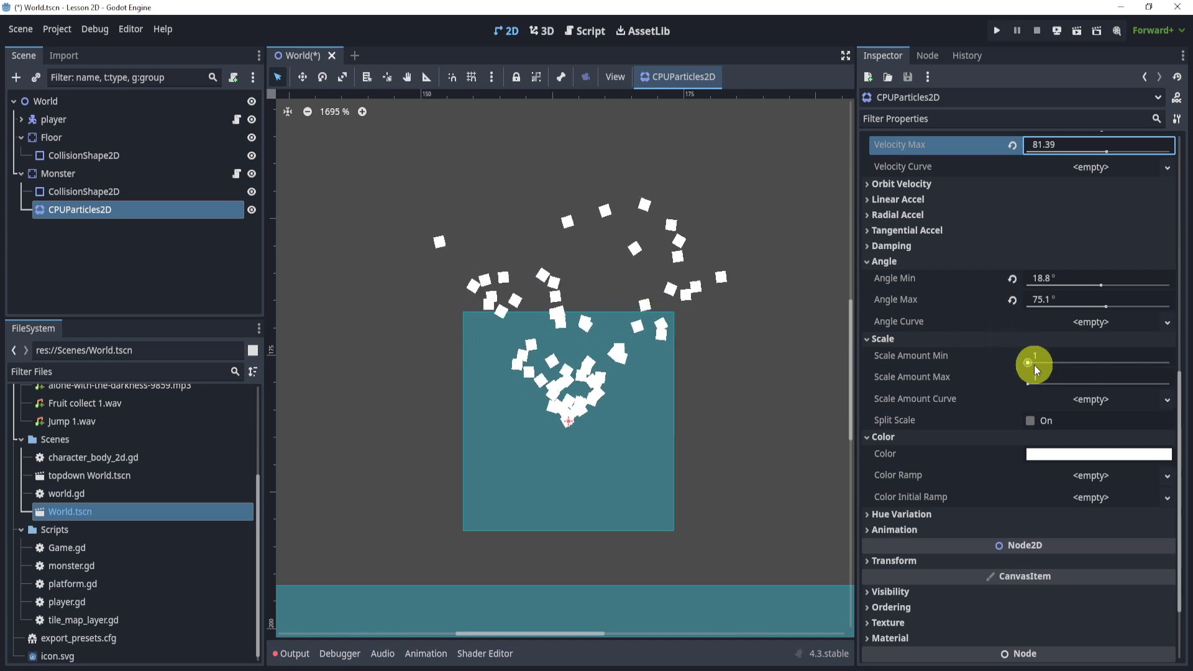
# Step: Set Scale Amount Min to 0.2 and Max to 2
pyautogui.click(1050, 356)
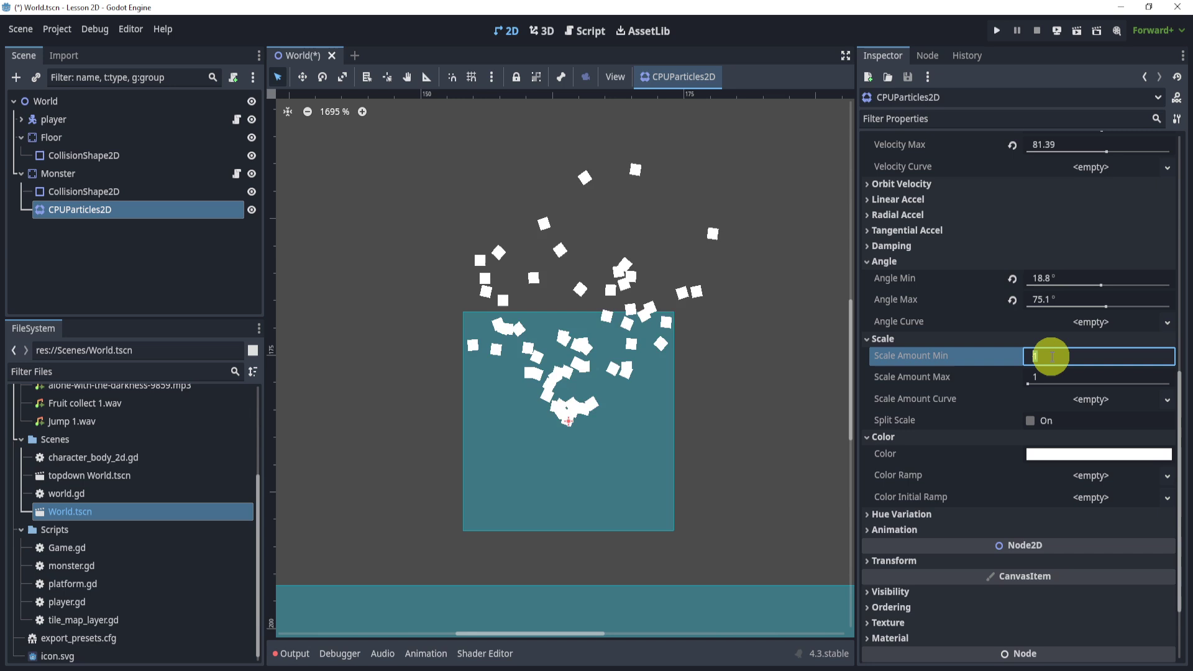
pyautogui.write('0.2')
pyautogui.click(1044, 371)
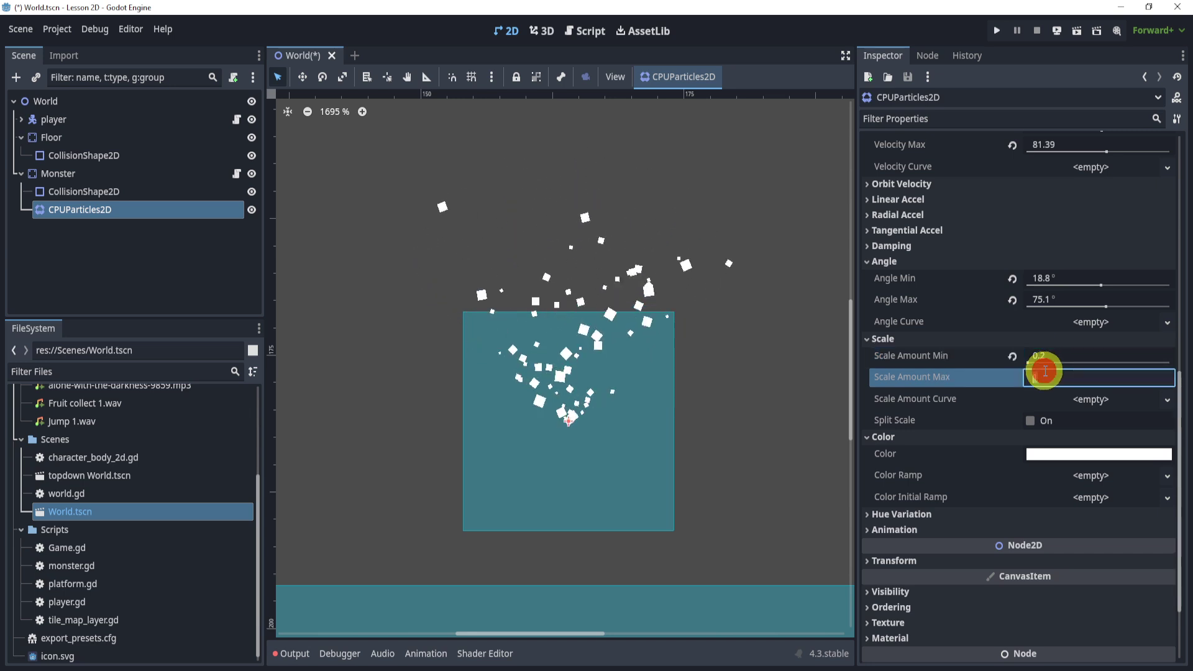
pyautogui.write('2')
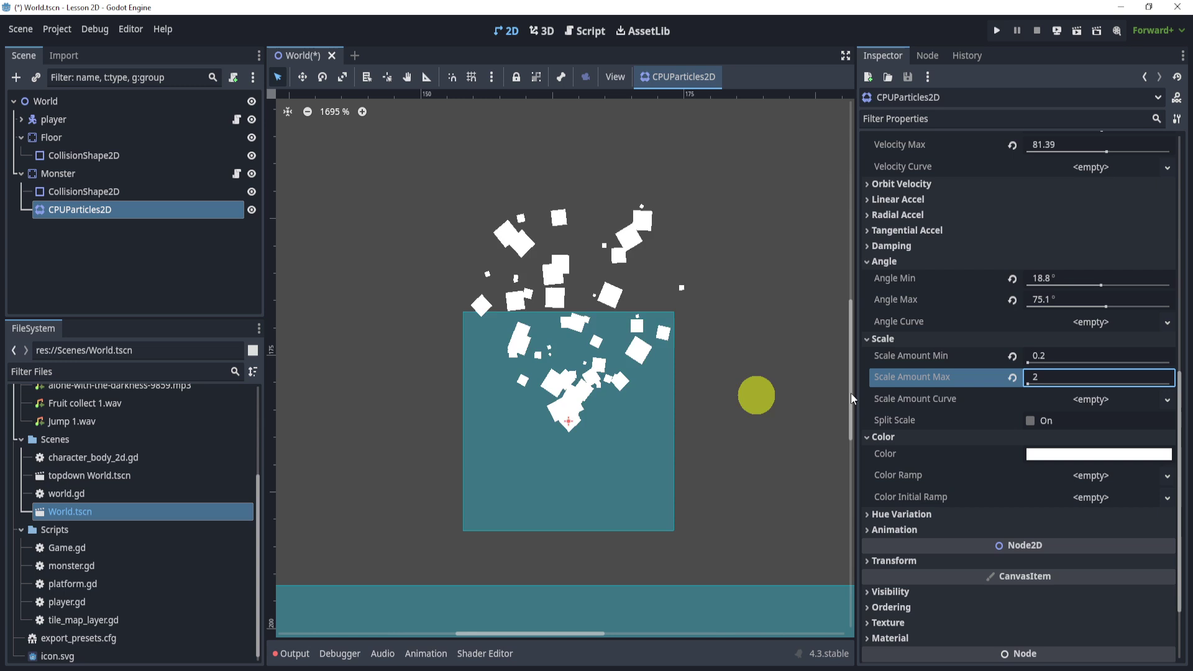
# Step: Create a New Curve for Scale Amount Curve with start, middle and end points
pyautogui.click(1088, 400)
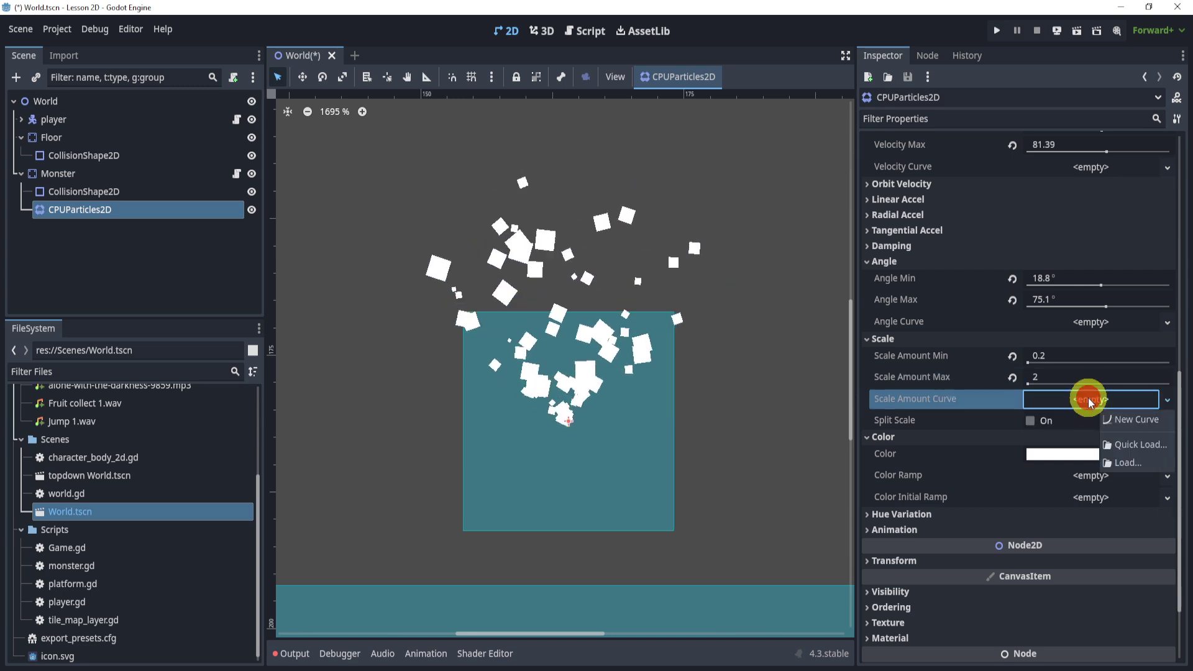
pyautogui.click(1136, 420)
pyautogui.scroll(-2, 1109, 401)
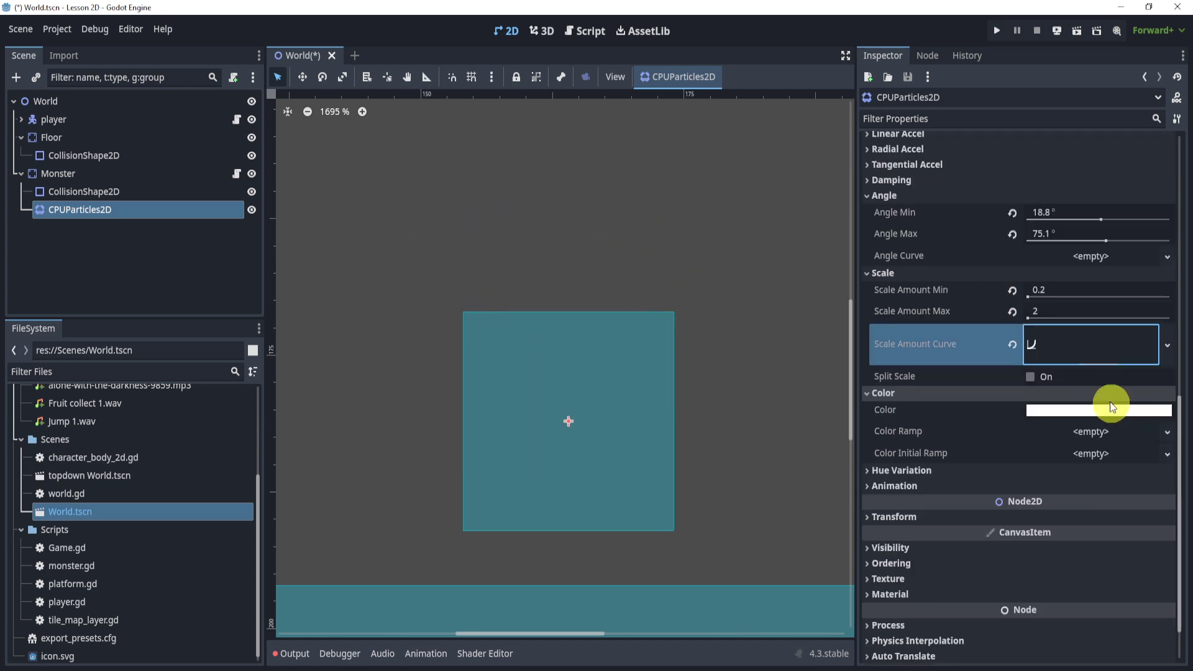
pyautogui.click(1080, 345)
pyautogui.scroll(-2, 965, 410)
pyautogui.click(886, 396)
pyautogui.click(1018, 338)
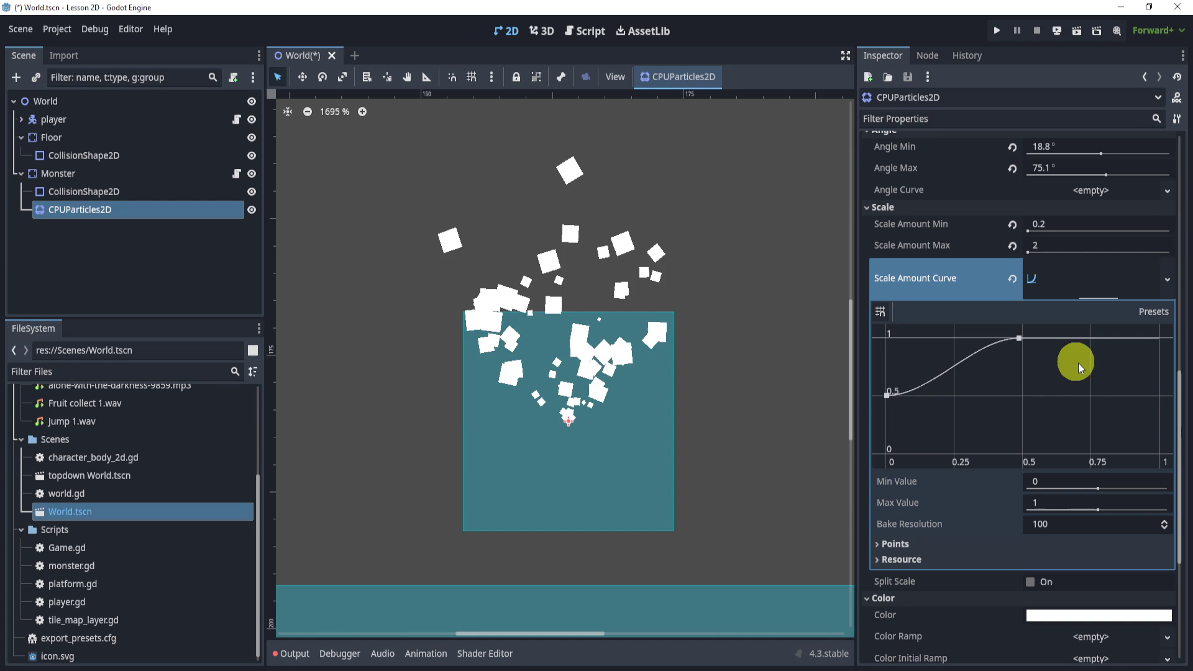
pyautogui.click(1159, 392)
# Step: Shape the scale curve into a bell: start 0.52, peak 0.92, end 0.52
pyautogui.moveTo(885, 396); pyautogui.dragTo(881, 446)
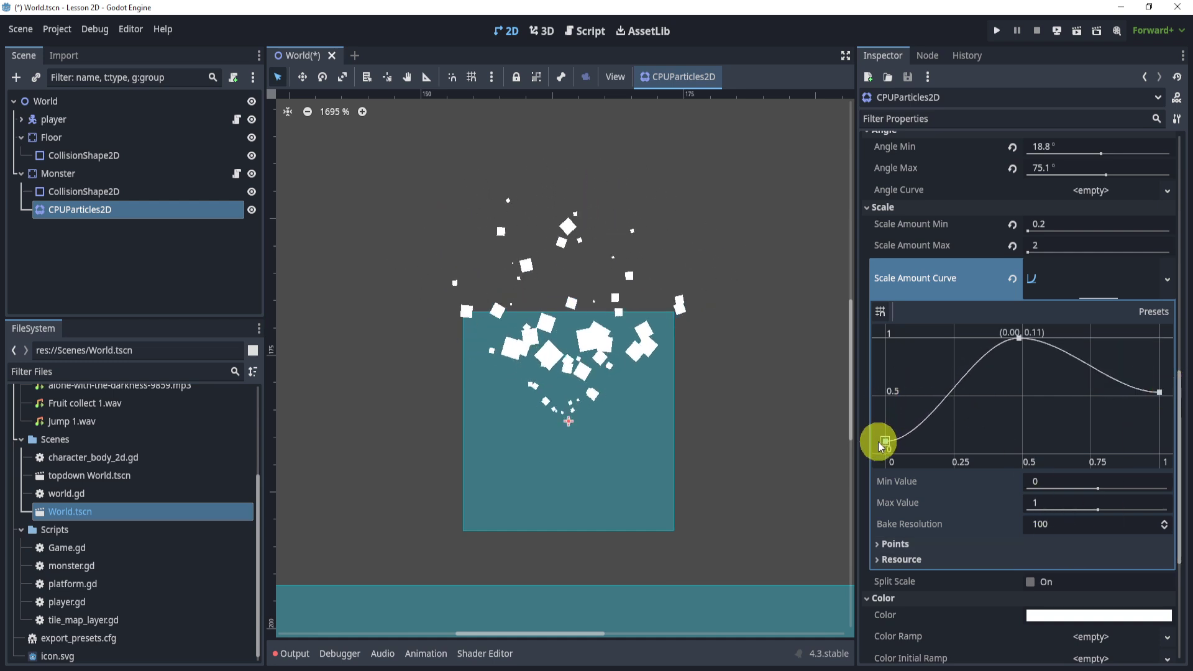
pyautogui.moveTo(1018, 338); pyautogui.dragTo(1022, 385)
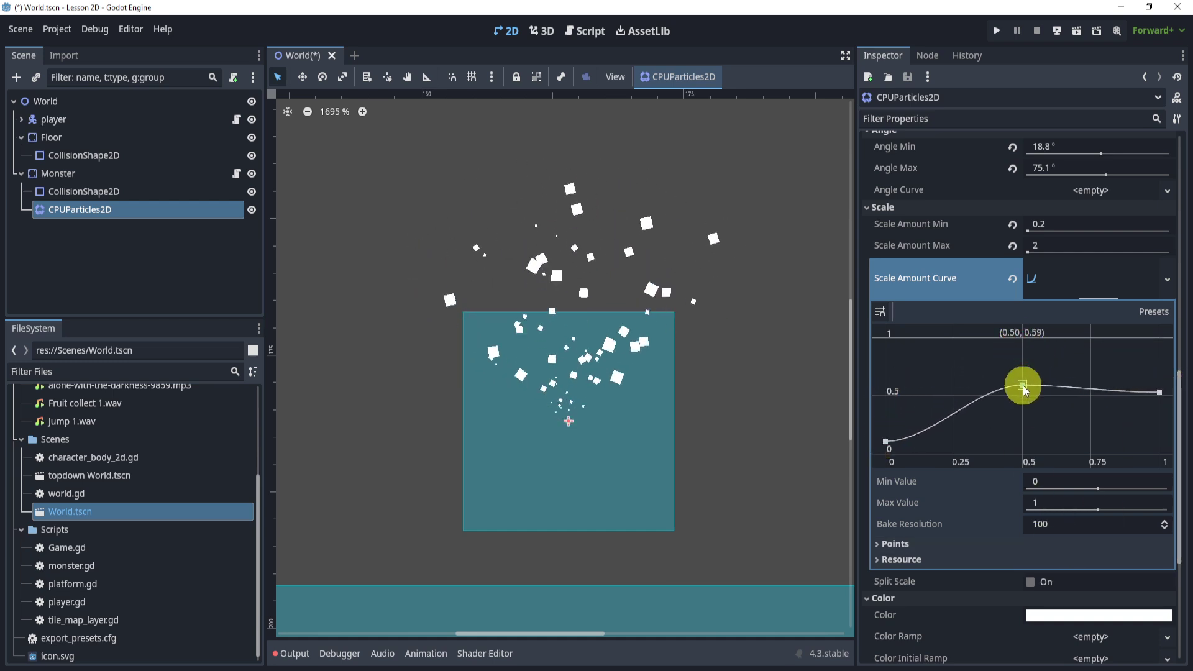
pyautogui.moveTo(1159, 392); pyautogui.dragTo(1159, 435)
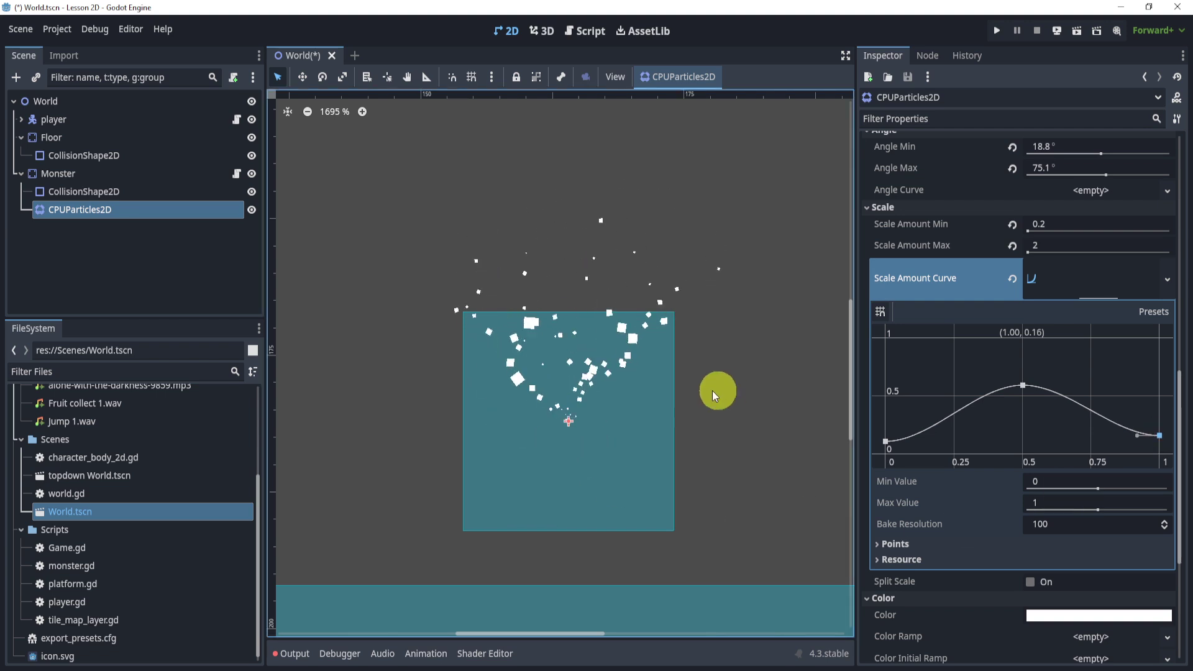
pyautogui.moveTo(886, 438); pyautogui.dragTo(874, 397)
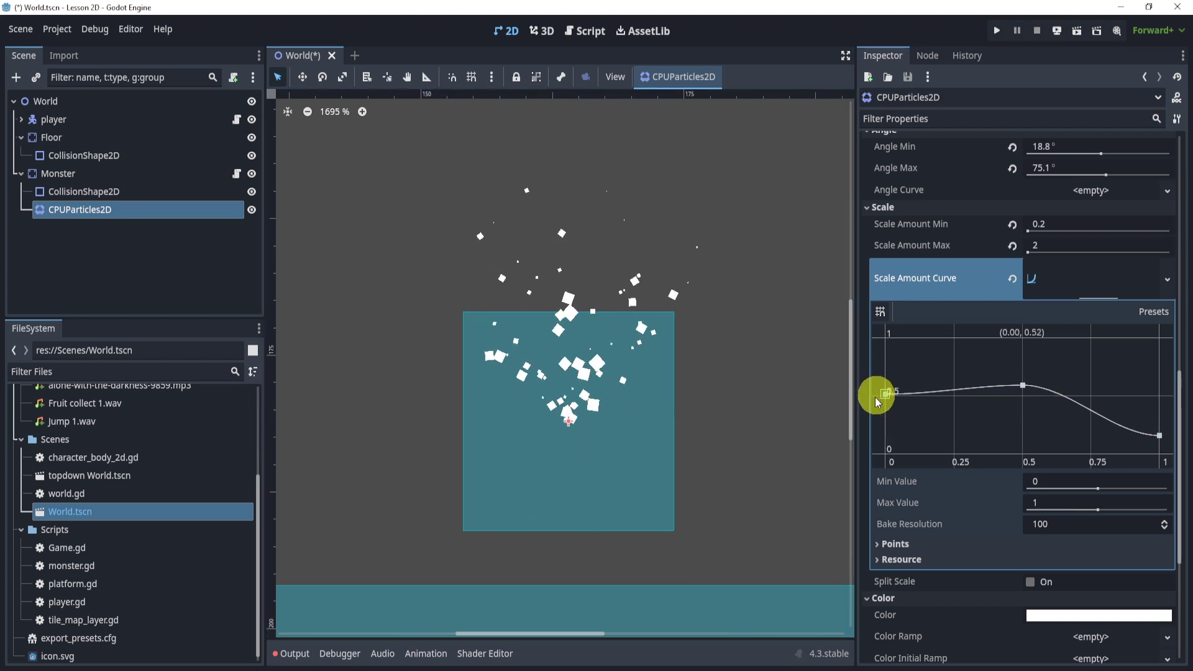
pyautogui.moveTo(1022, 386); pyautogui.dragTo(1018, 346)
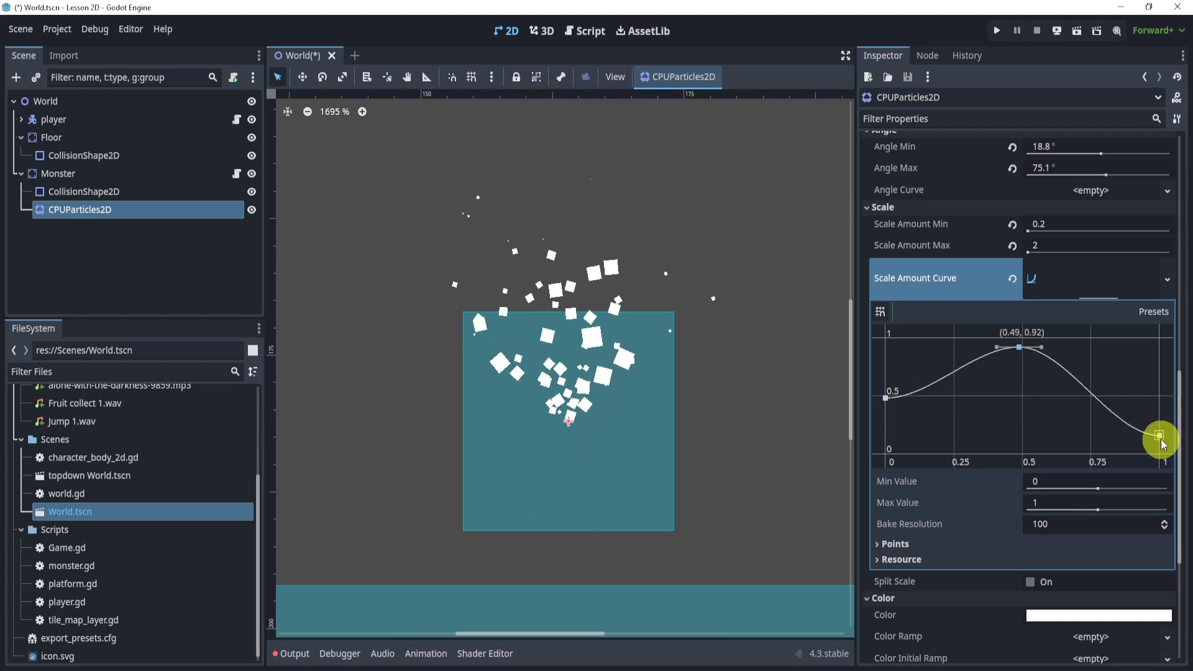
pyautogui.moveTo(1159, 435); pyautogui.dragTo(1158, 394)
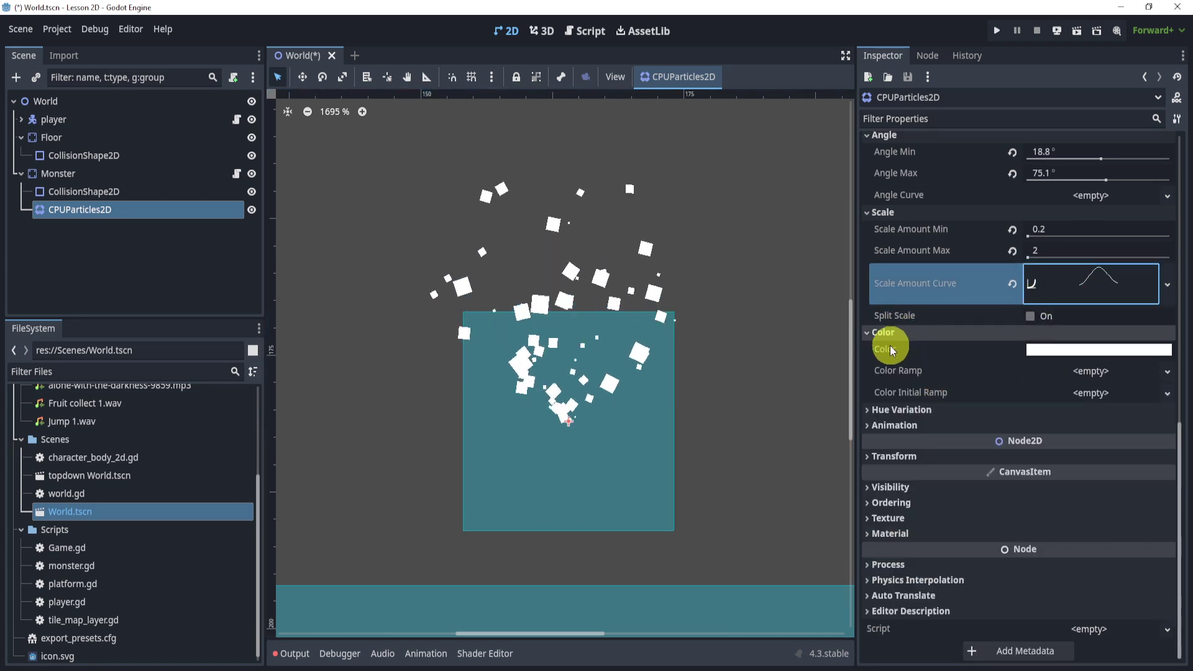
# Step: Tint the base particle Color red
pyautogui.click(1131, 360)
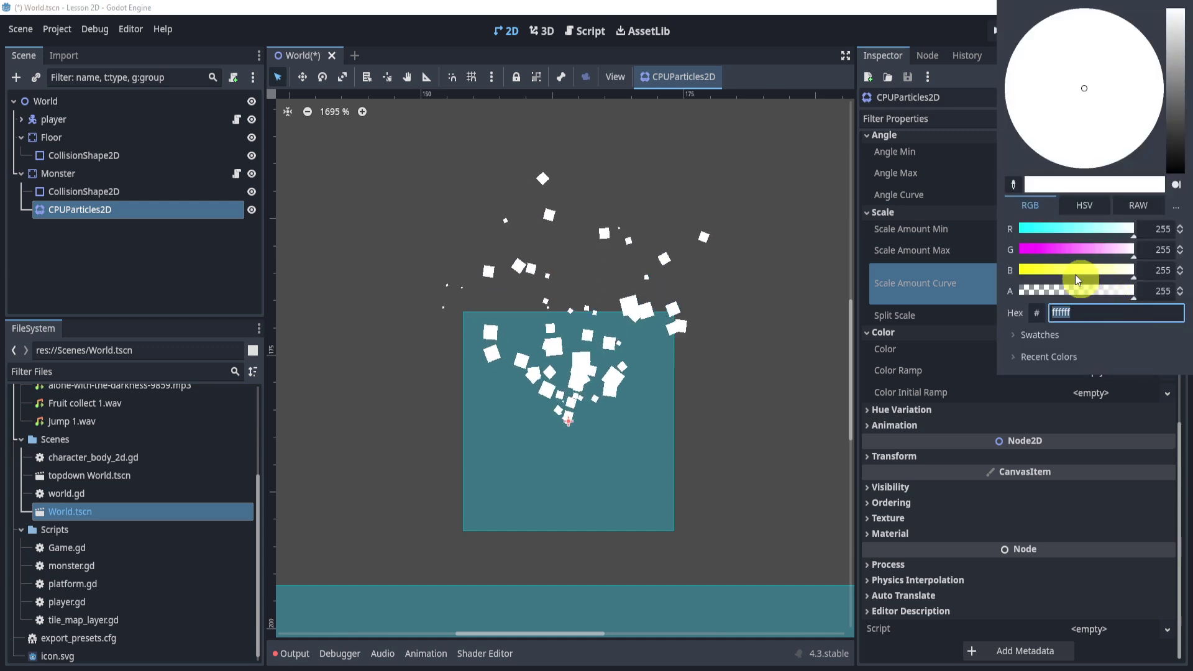
pyautogui.click(1031, 249)
pyautogui.click(1031, 271)
pyautogui.moveTo(1031, 271); pyautogui.dragTo(1020, 271)
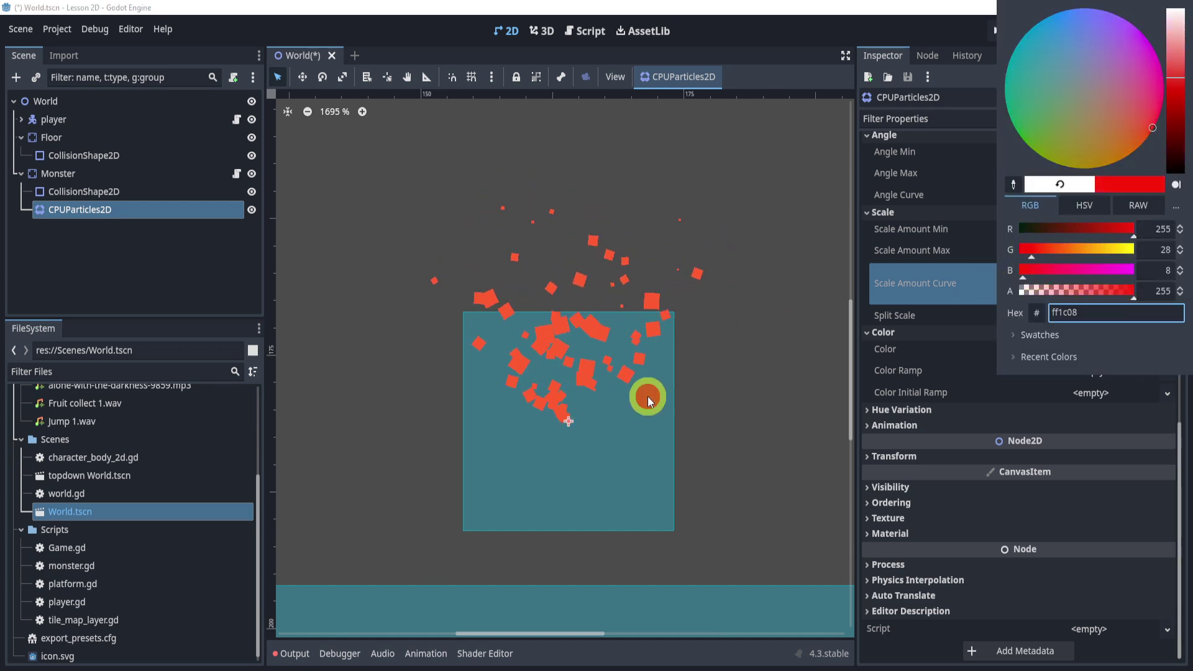
pyautogui.click(647, 396)
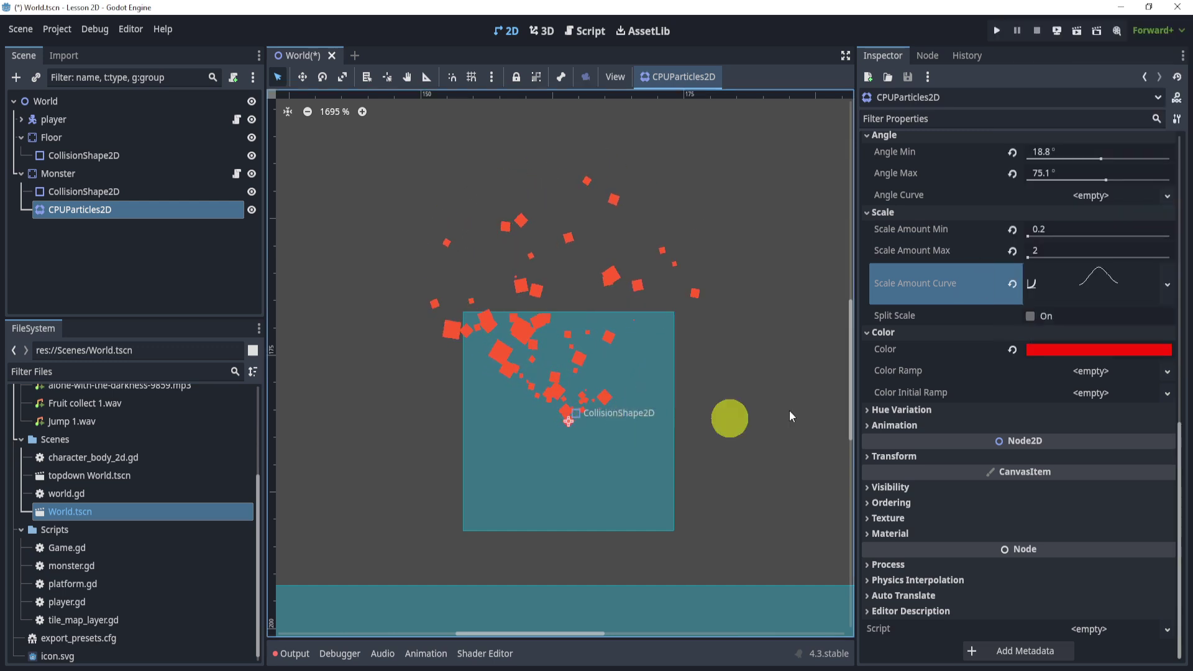
# Step: Add a New Gradient to Color Ramp and reset the base Color to white
pyautogui.click(1092, 371)
pyautogui.click(1127, 394)
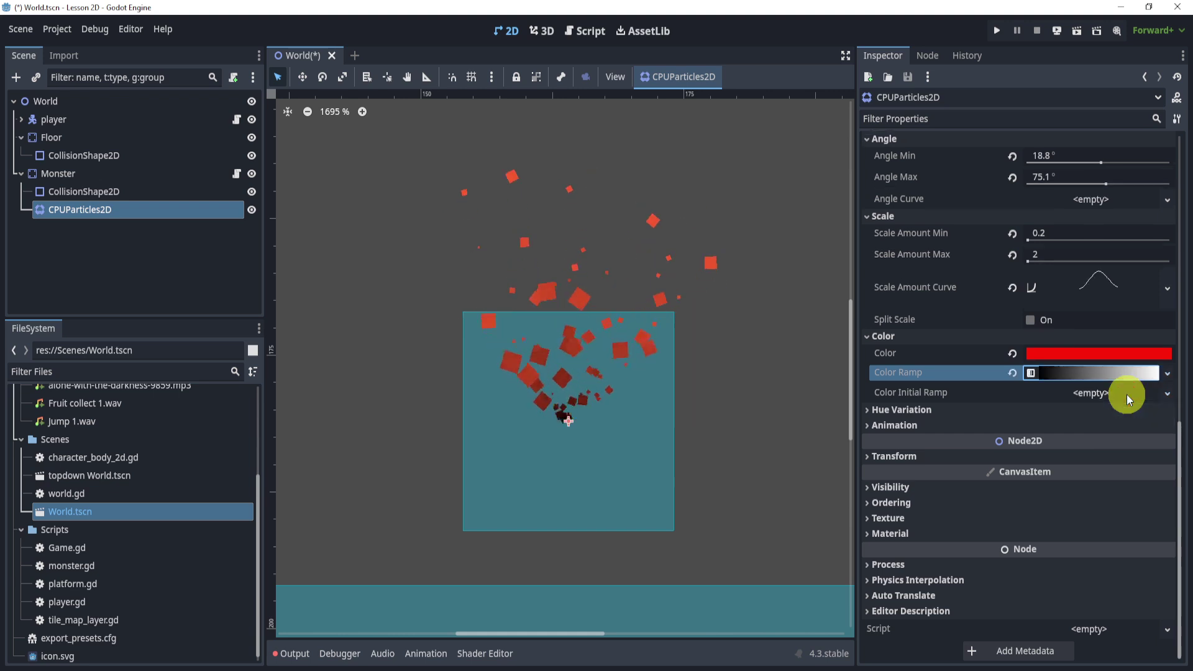
pyautogui.click(1098, 372)
pyautogui.click(1013, 352)
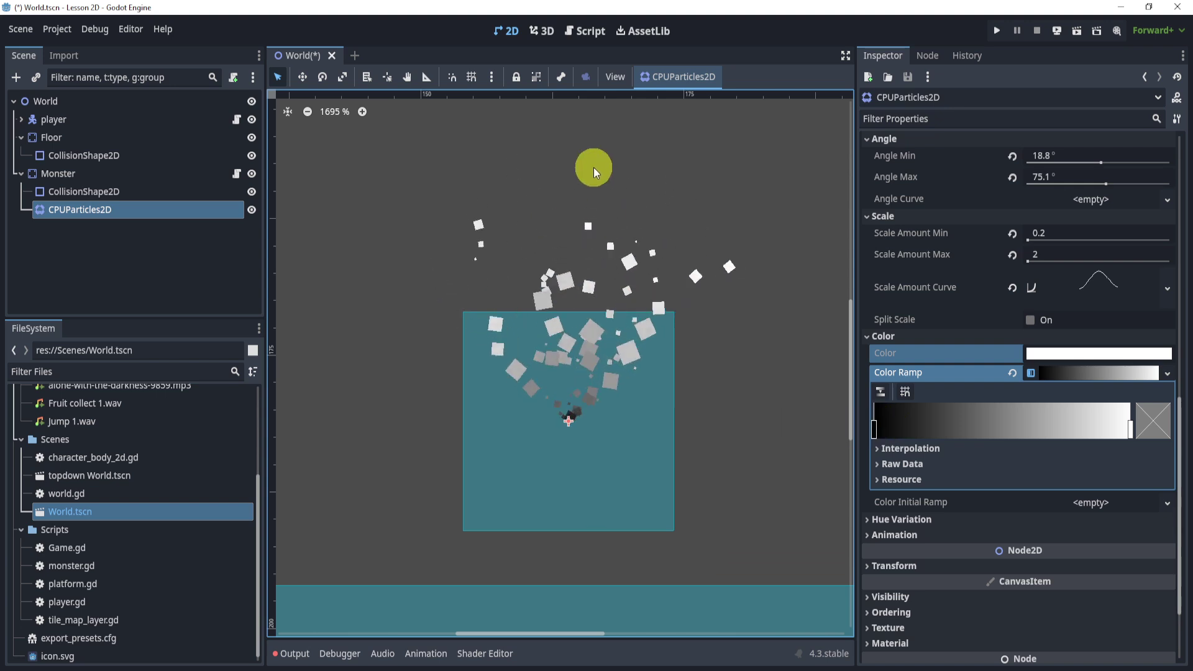
# Step: Set the gradient's end stop to a dark red
pyautogui.doubleClick(1130, 429)
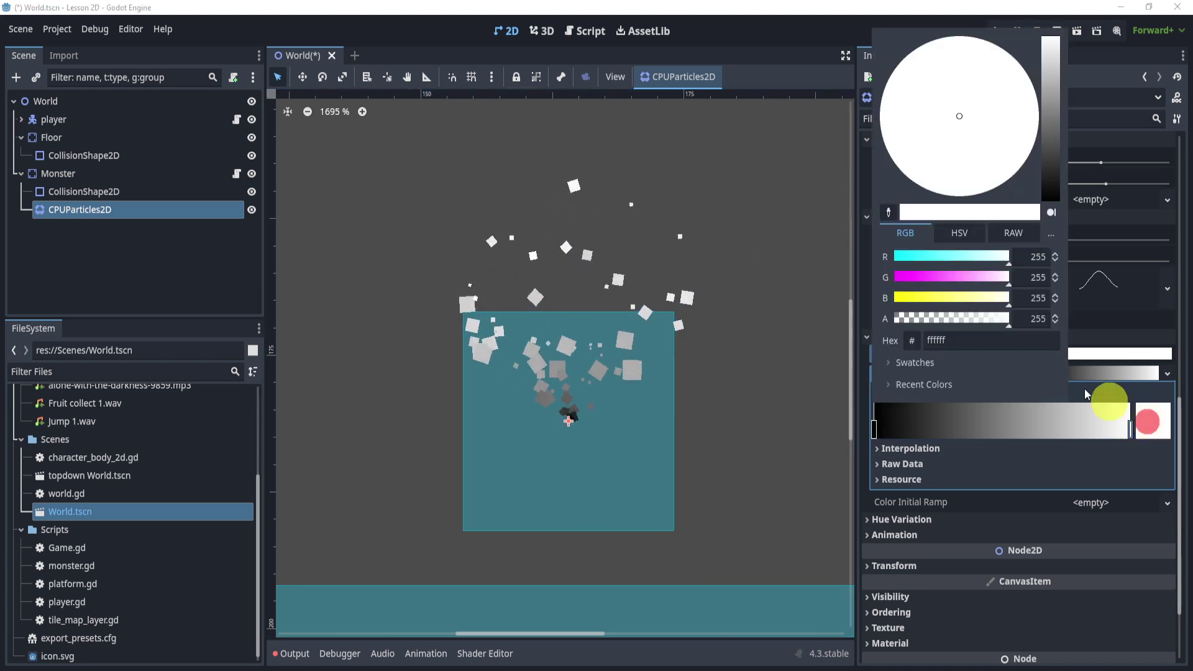
pyautogui.moveTo(994, 277); pyautogui.dragTo(899, 289)
pyautogui.click(899, 298)
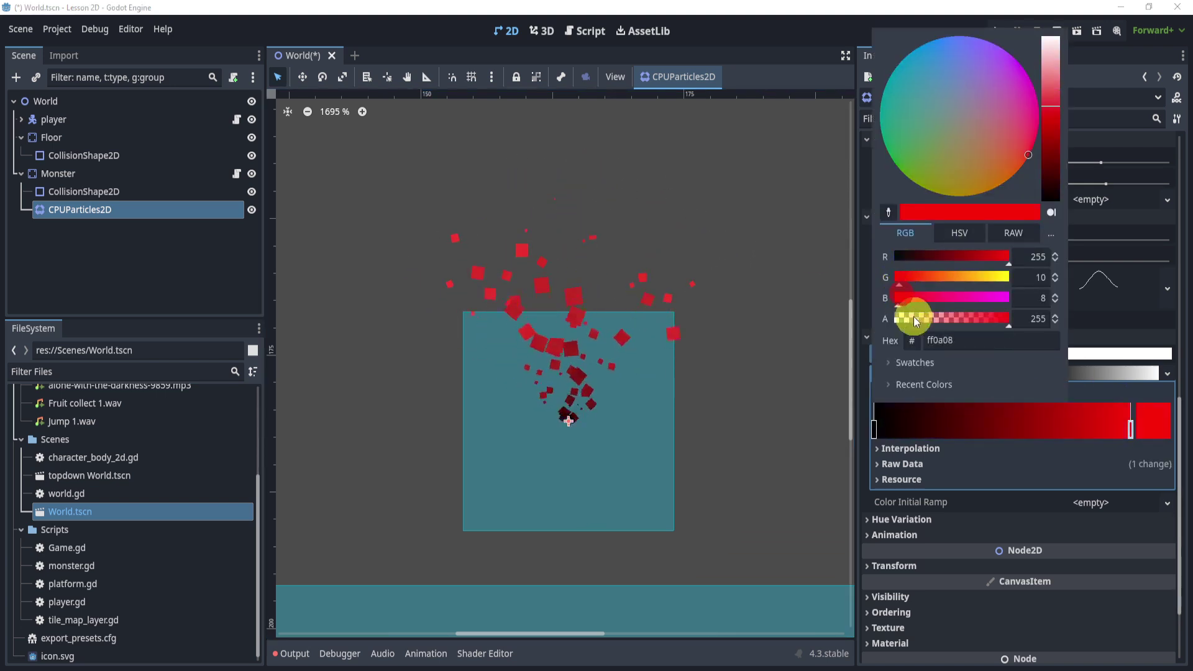
pyautogui.click(919, 263)
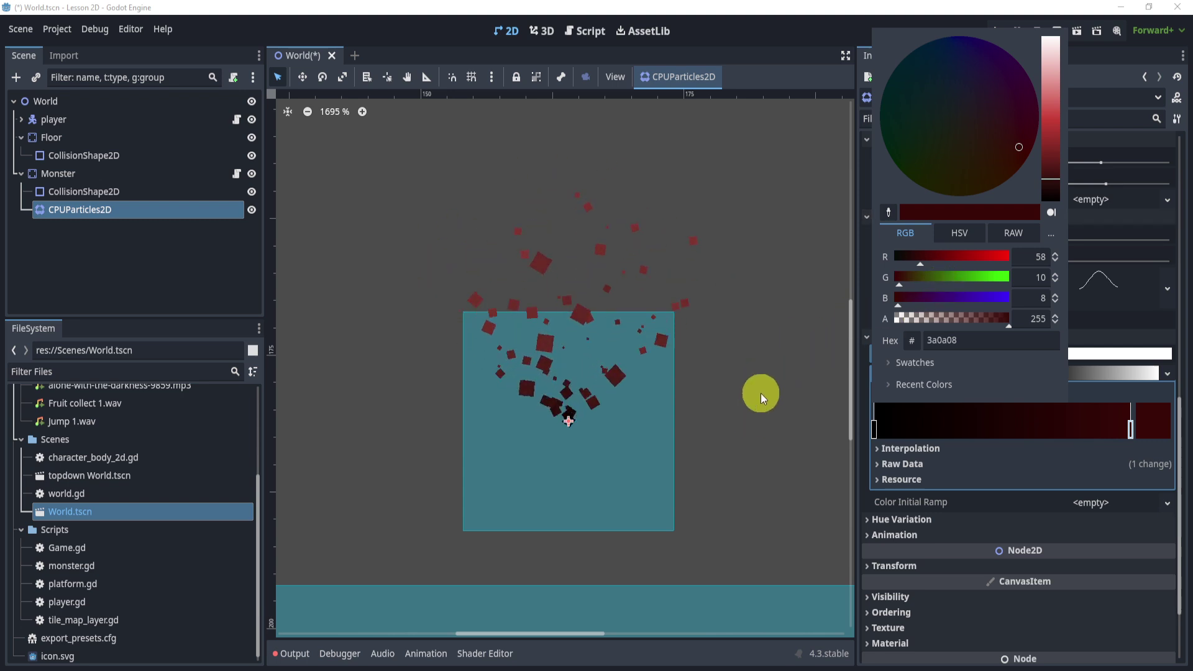
# Step: Make the start stop orange (d07c1a) and brighten the end stop to red (c20a08)
pyautogui.click(874, 428)
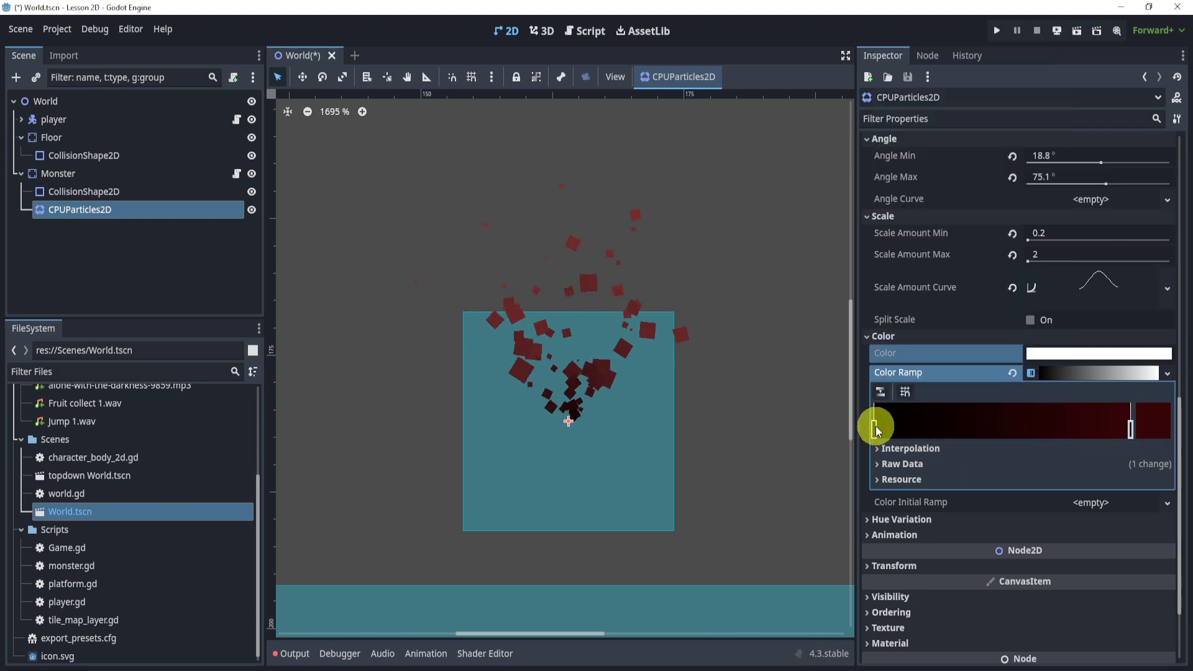
pyautogui.click(1142, 424)
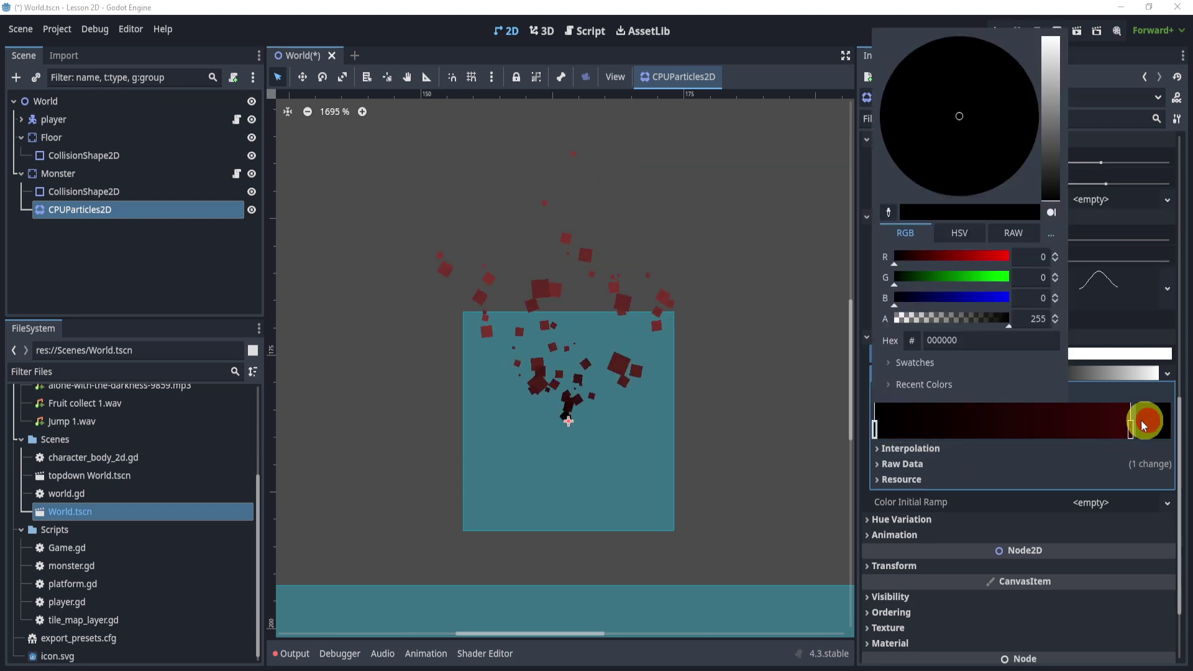
pyautogui.click(963, 257)
pyautogui.click(955, 277)
pyautogui.click(954, 297)
pyautogui.click(987, 256)
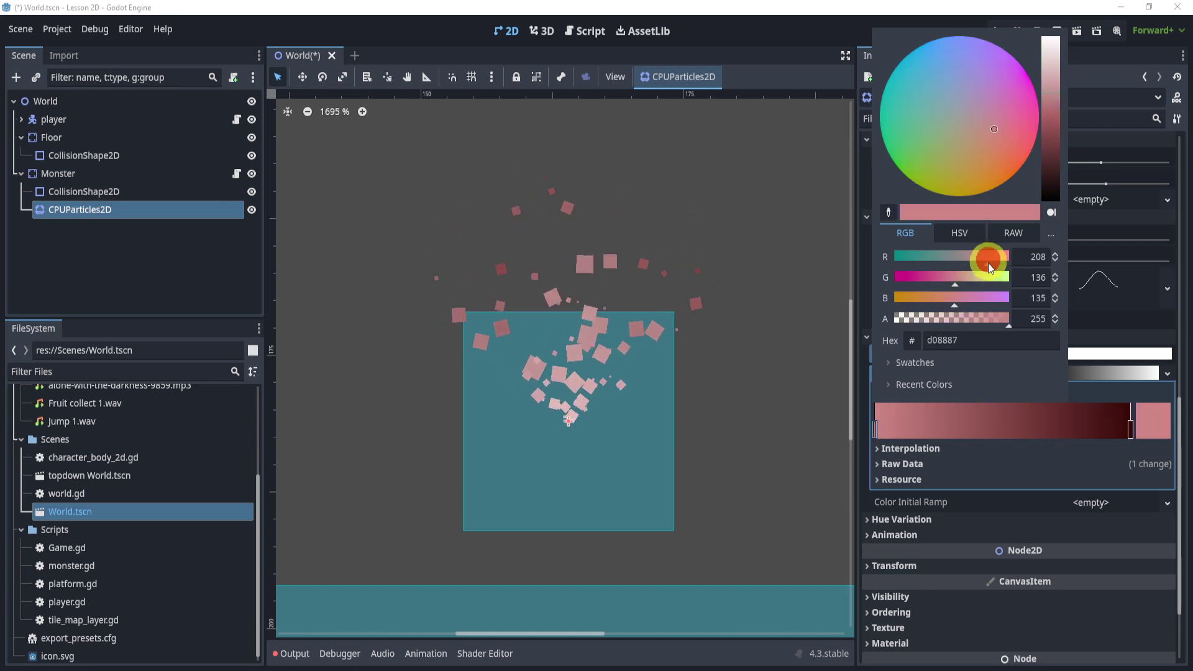
pyautogui.click(988, 277)
pyautogui.click(905, 297)
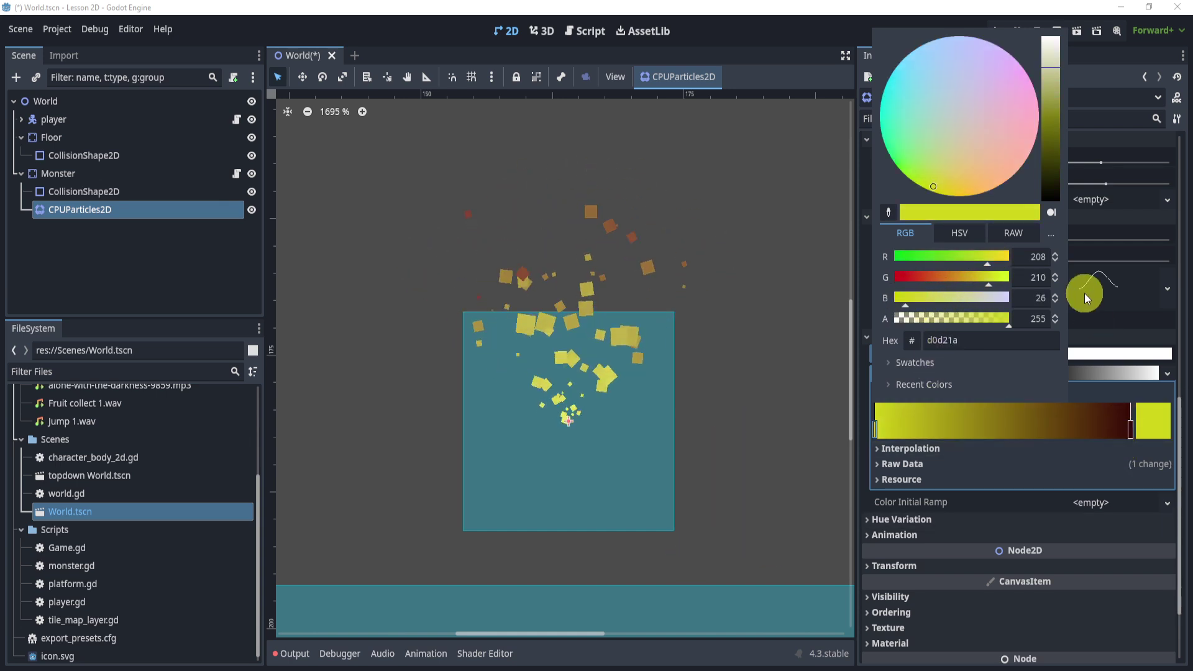
pyautogui.click(942, 277)
pyautogui.click(950, 277)
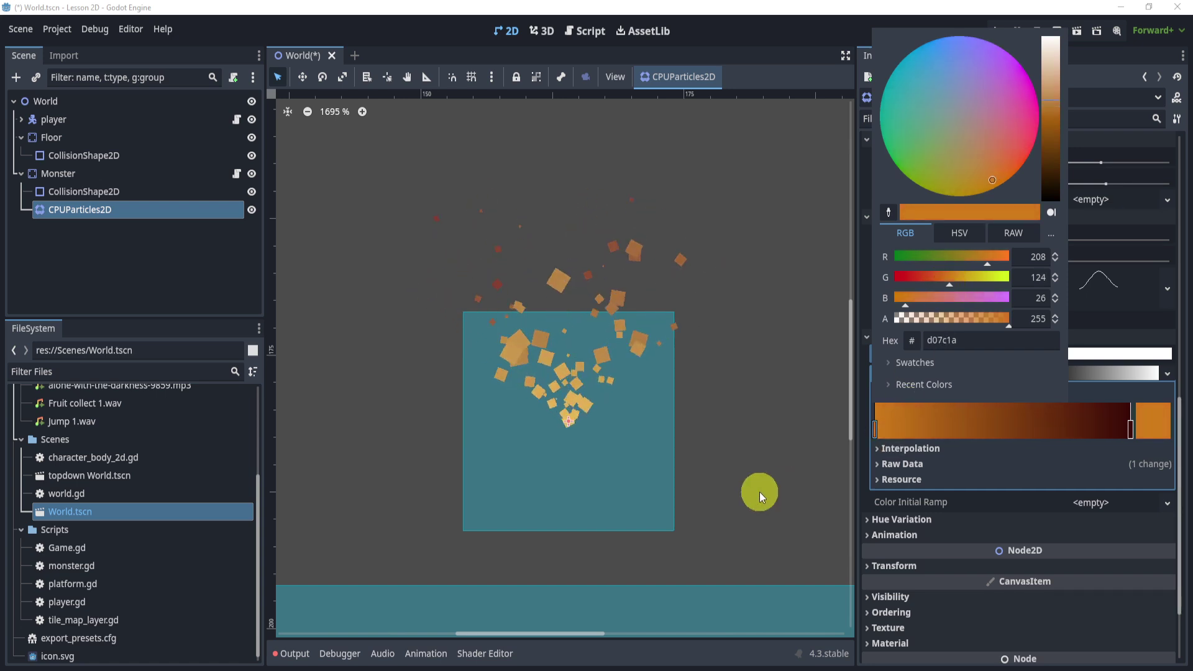
pyautogui.click(759, 490)
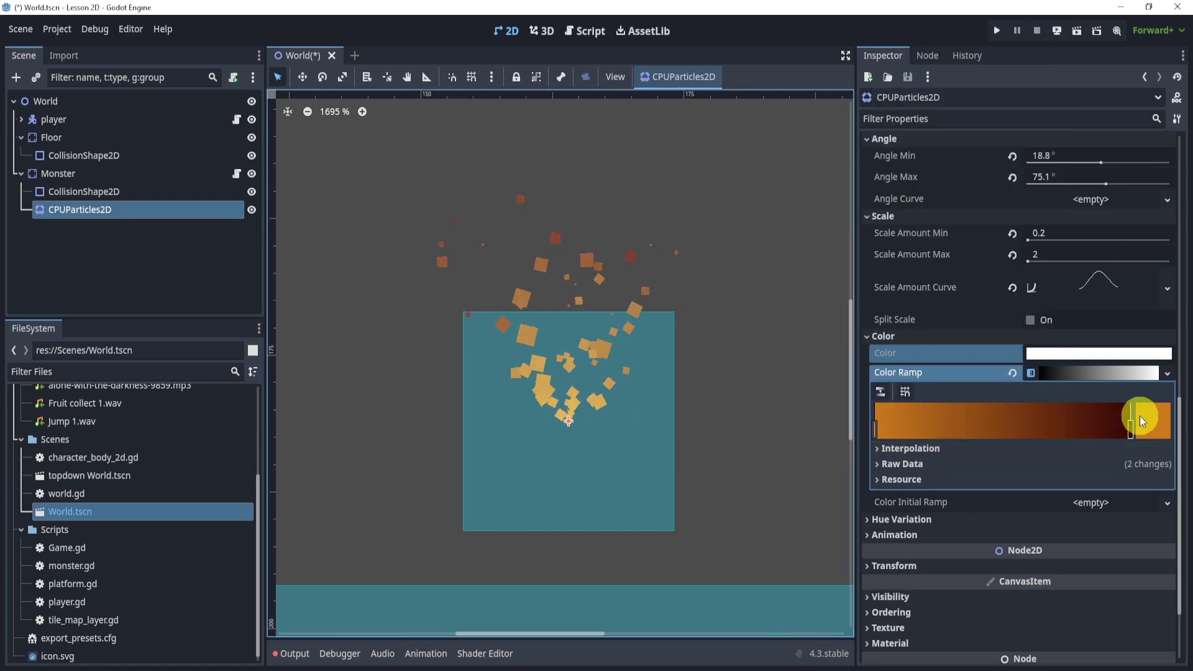
pyautogui.doubleClick(1131, 428)
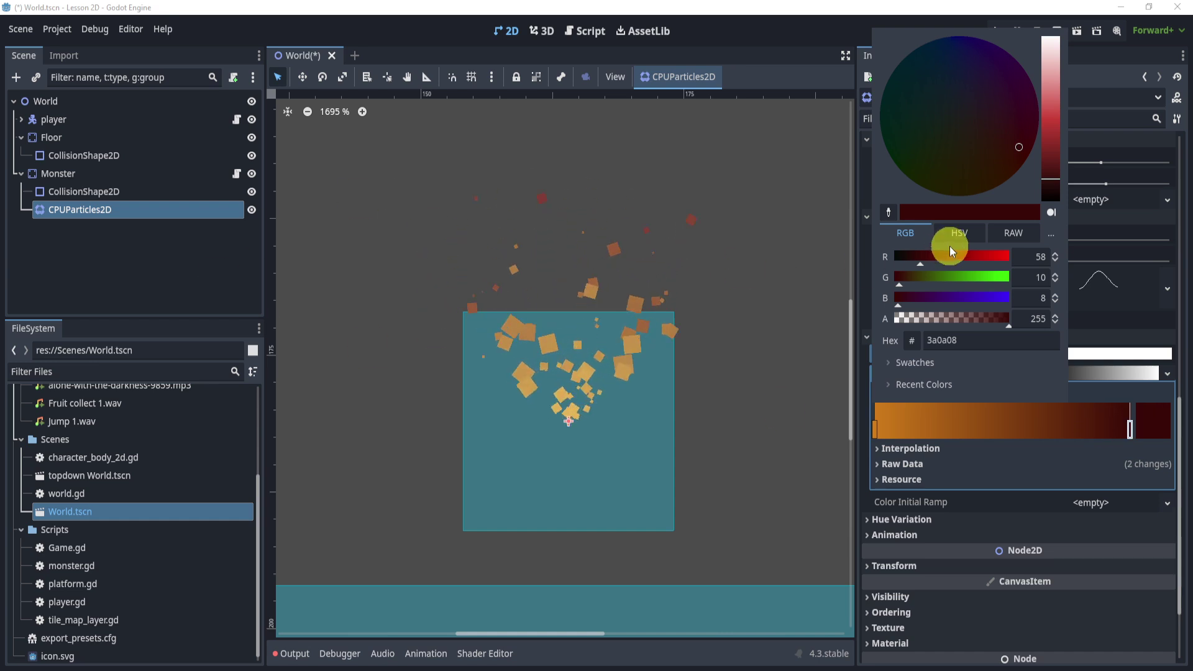
pyautogui.moveTo(949, 254); pyautogui.dragTo(979, 256)
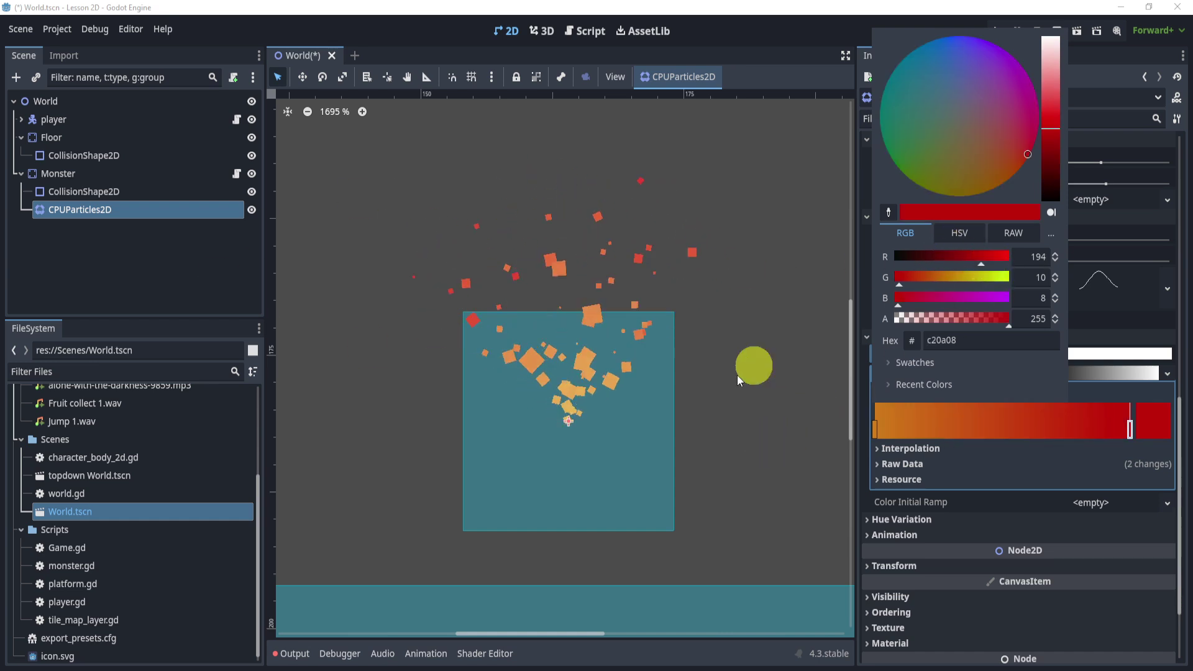
# Step: Change the particles' base Color from white to deep red-orange hex e83211 (red 232, green 50)
pyautogui.click(737, 374)
pyautogui.click(1025, 354)
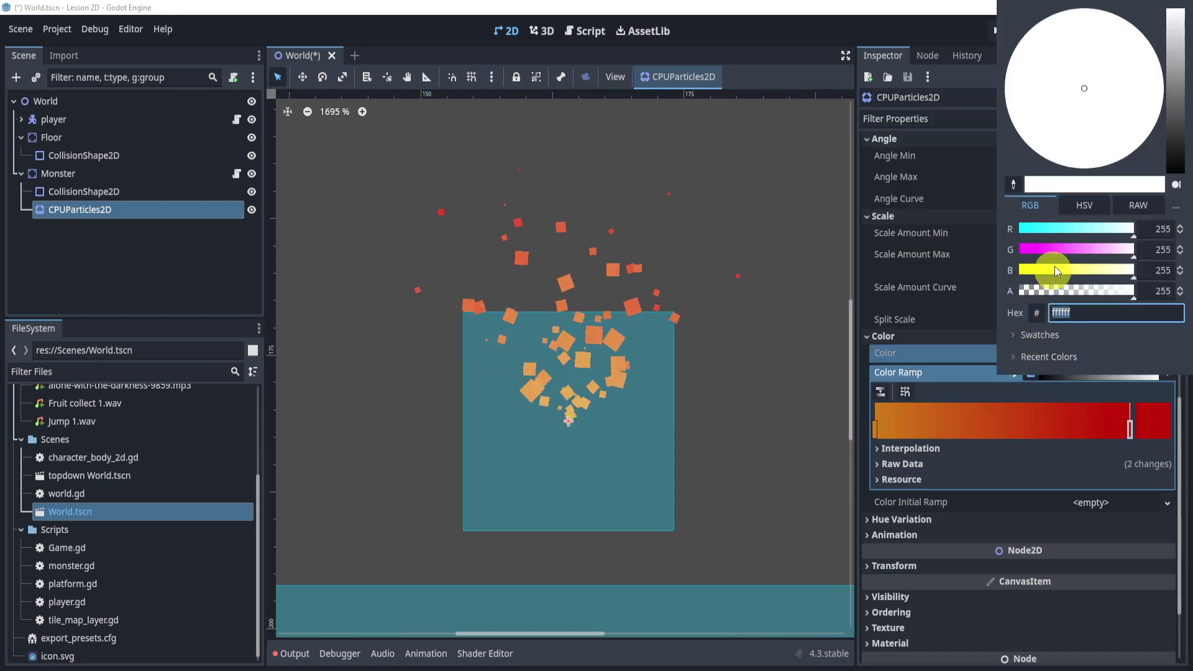
pyautogui.click(1041, 250)
pyautogui.click(1026, 271)
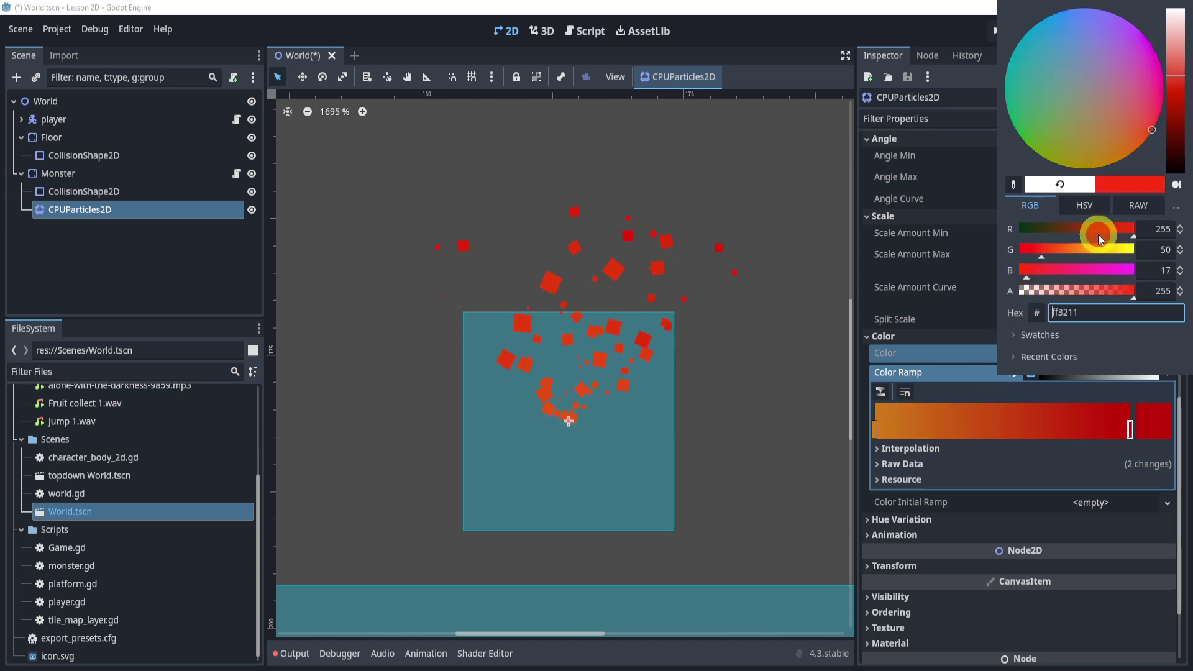
pyautogui.click(1052, 233)
pyautogui.moveTo(1052, 232); pyautogui.dragTo(1124, 226)
pyautogui.click(832, 435)
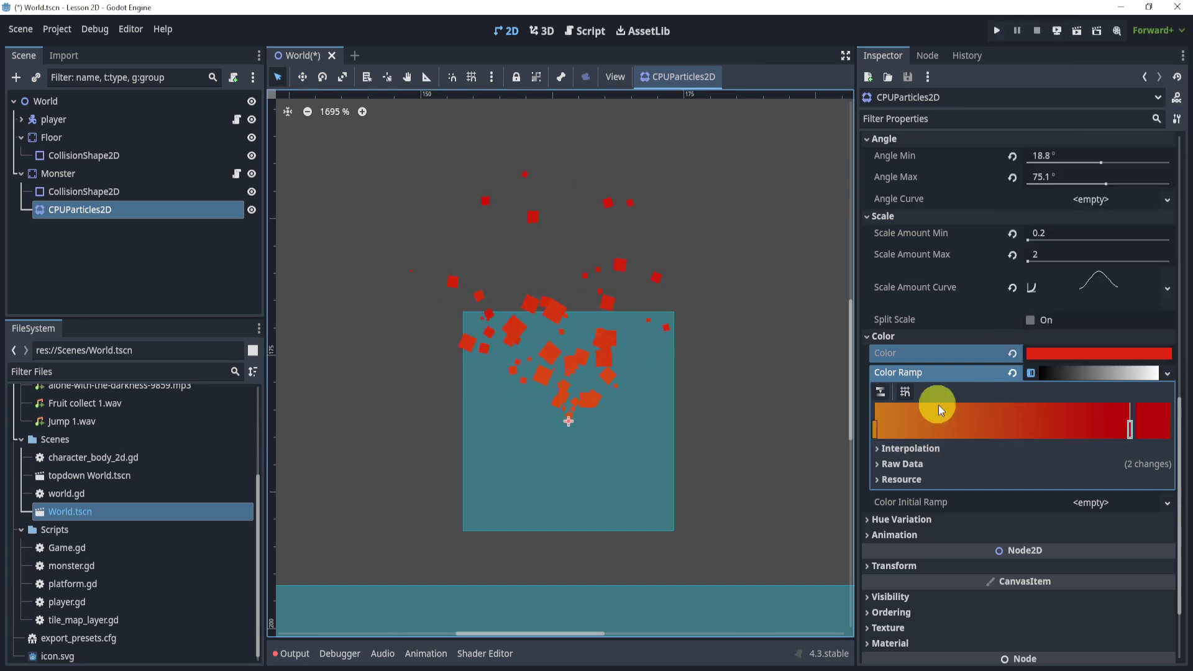
# Step: Check the Hue Variation section, return to the top of the Inspector and save the World scene
pyautogui.click(950, 518)
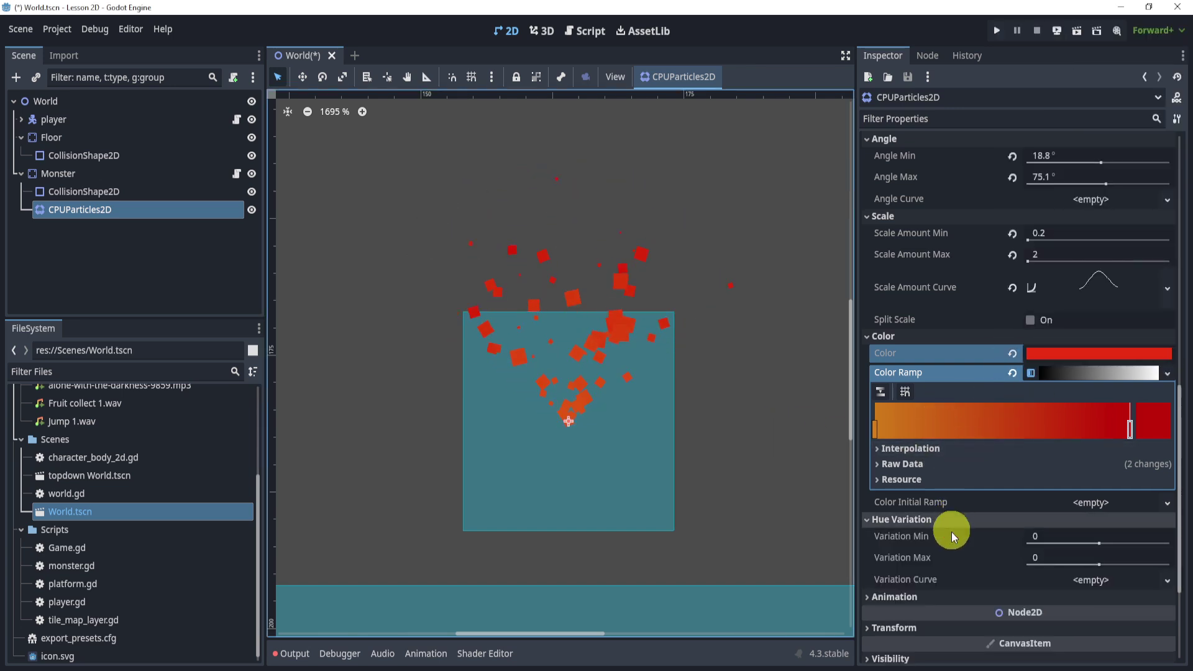
pyautogui.click(948, 518)
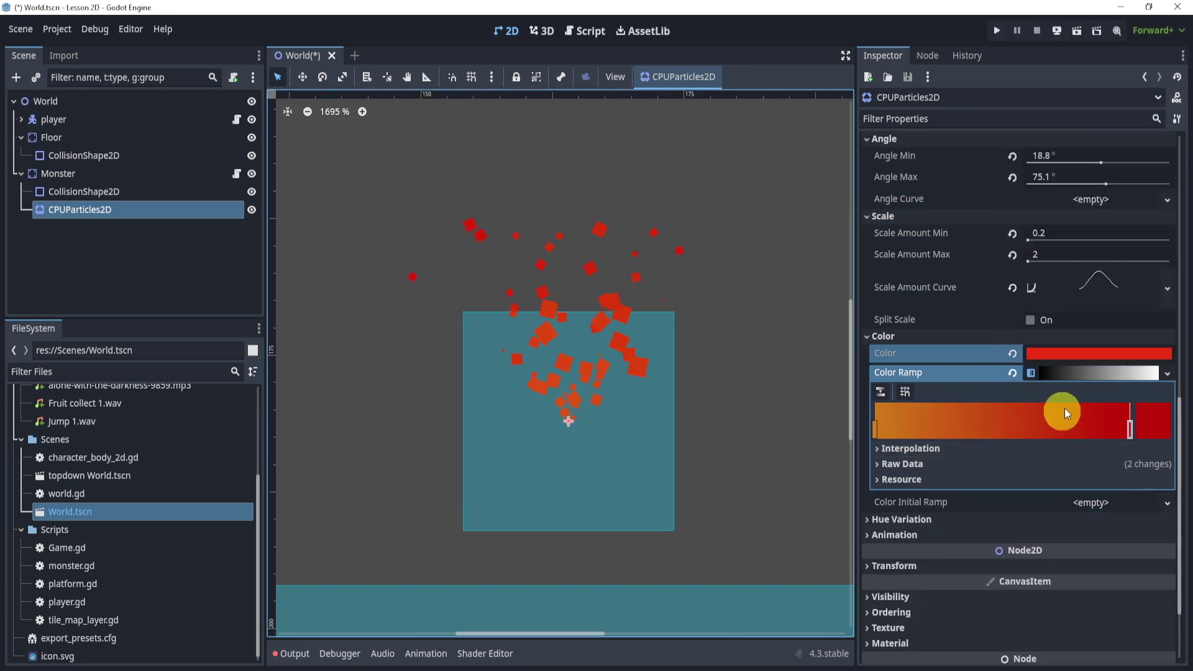
pyautogui.scroll(3, 1066, 404)
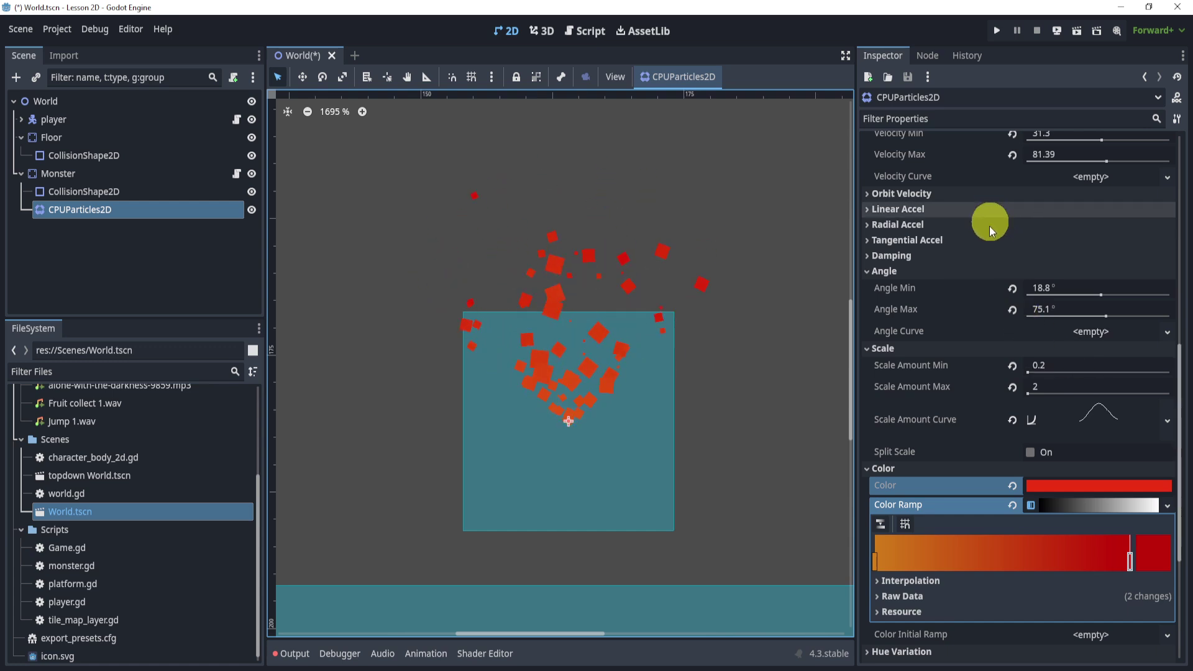
pyautogui.scroll(3, 984, 236)
pyautogui.scroll(6, 1001, 245)
pyautogui.scroll(-2, 724, 282)
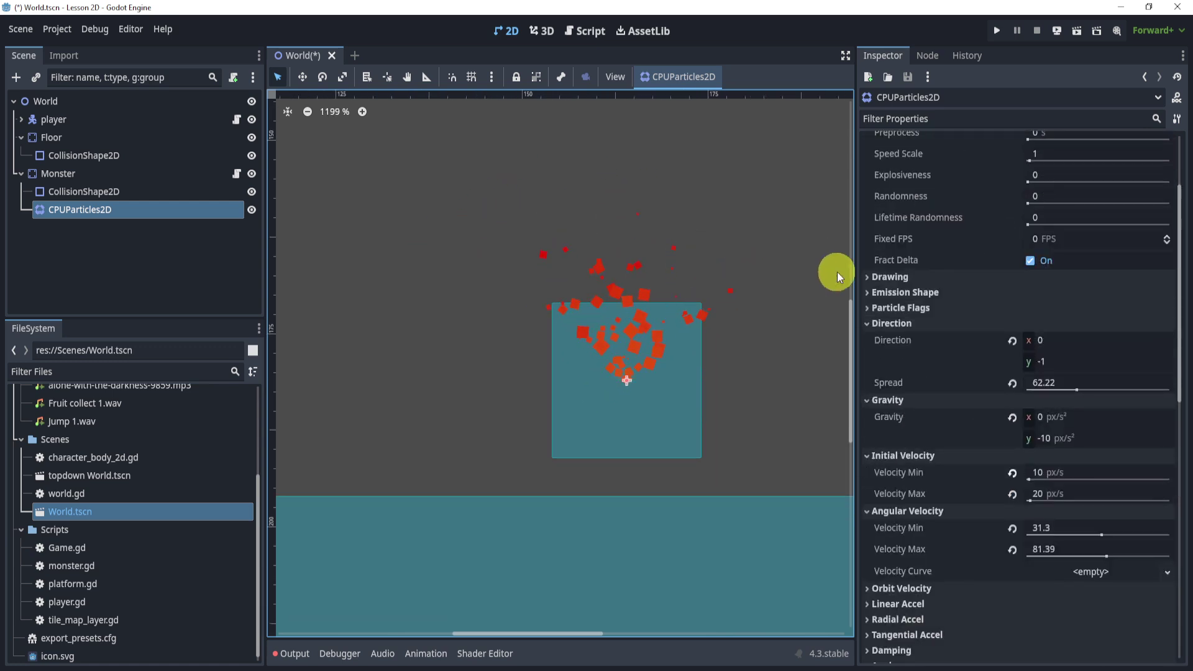
pyautogui.scroll(3, 1016, 365)
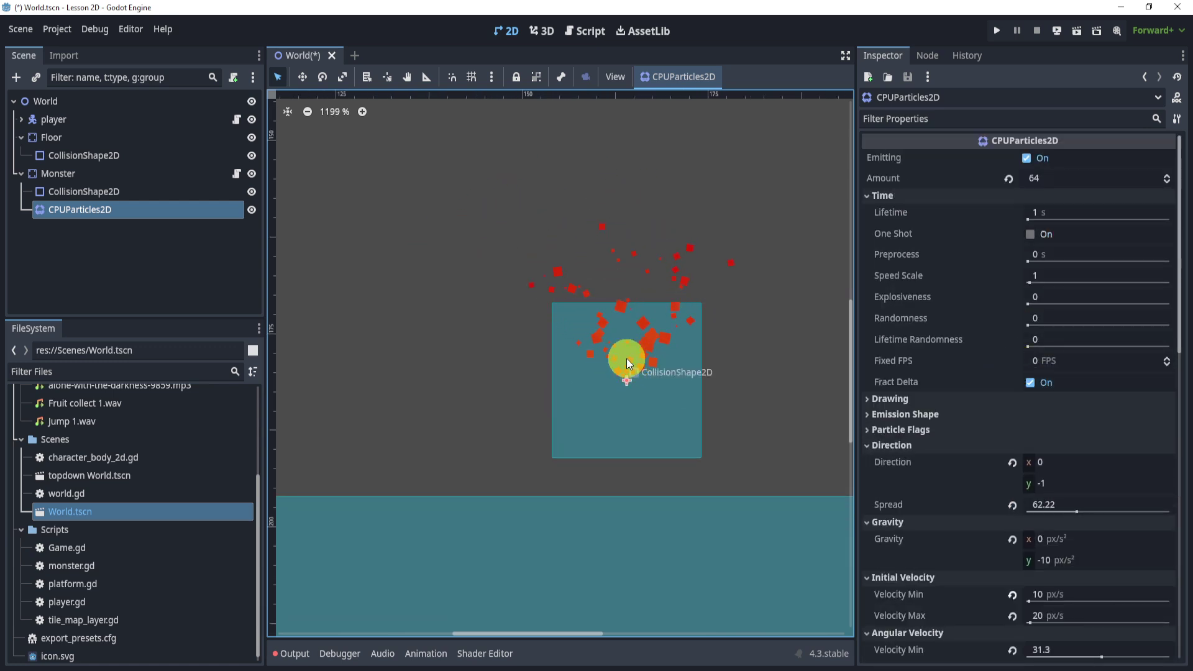
pyautogui.hotkey('ctrl', 's')
pyautogui.scroll(1, 636, 356)
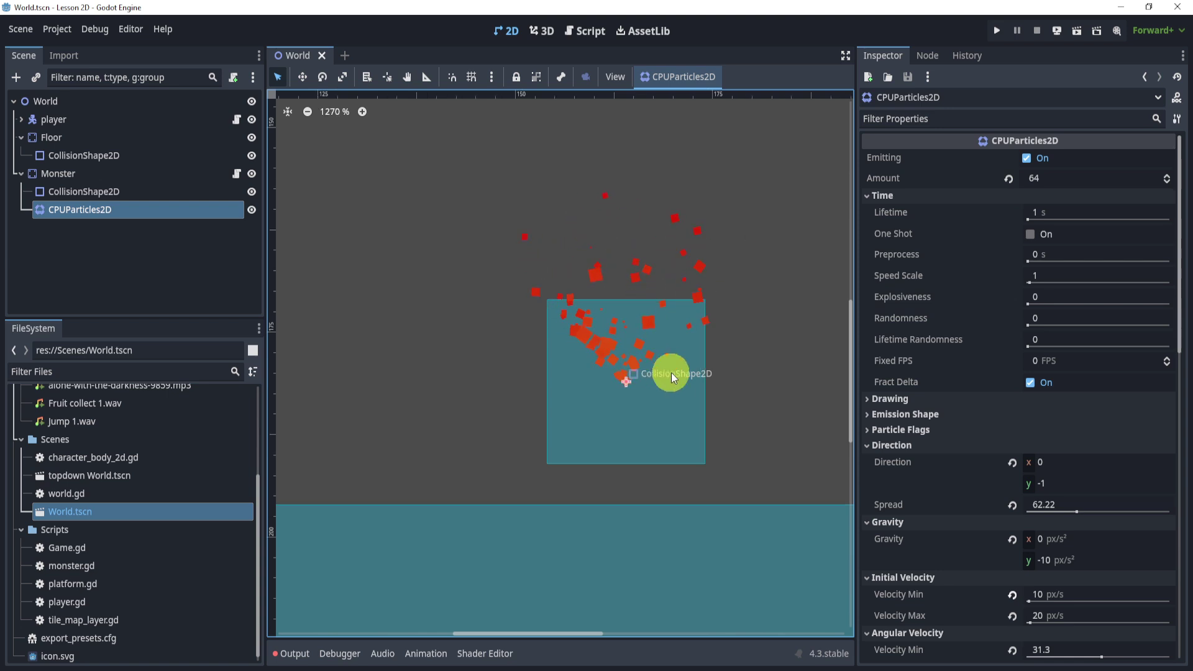
# Step: Enable One Shot, fire three single particle bursts, then disable One Shot again
pyautogui.click(1030, 234)
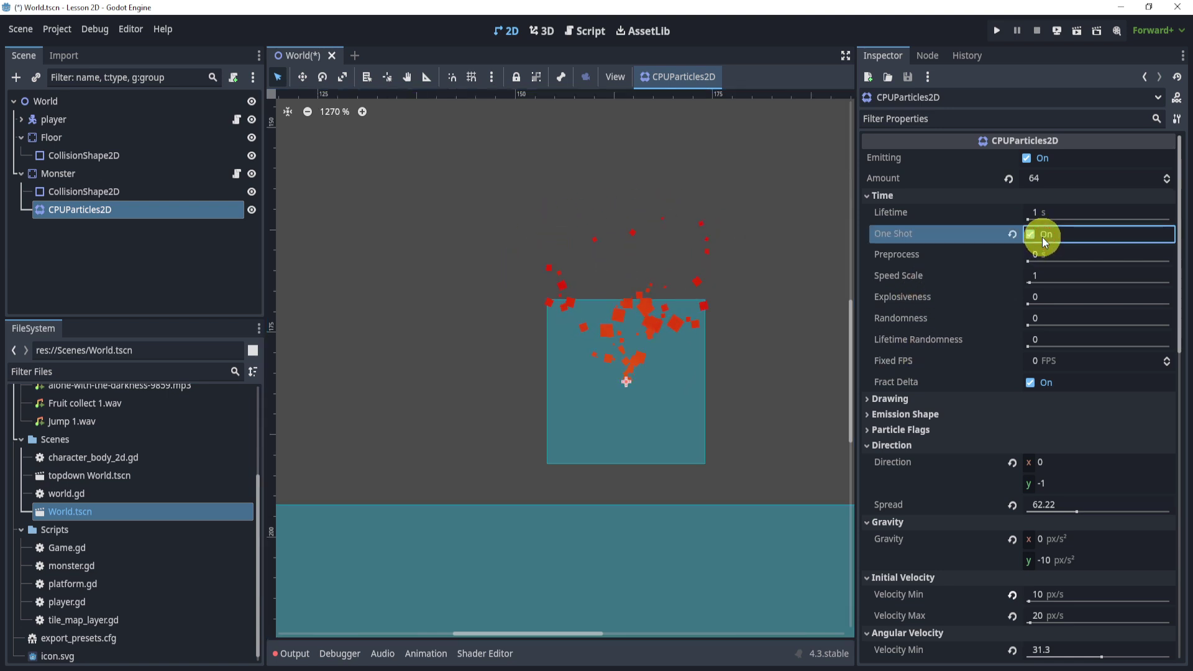
pyautogui.keyDown('shift'); pyautogui.hscroll(1, 804, 338); pyautogui.keyUp('shift')
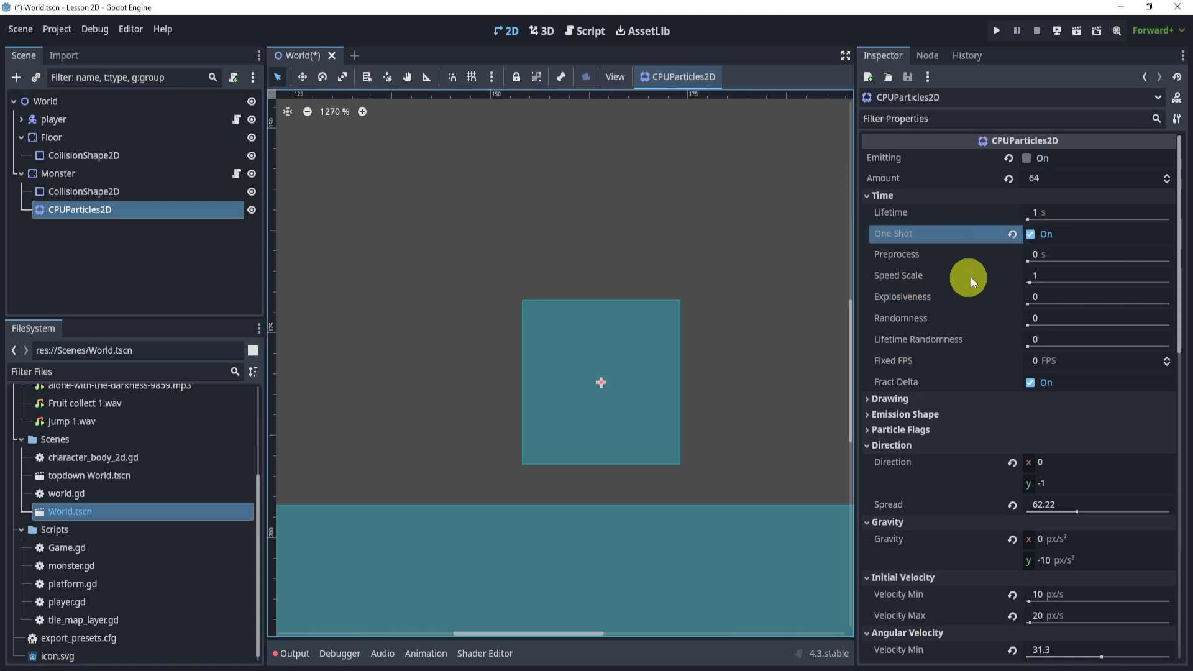
pyautogui.click(1034, 162)
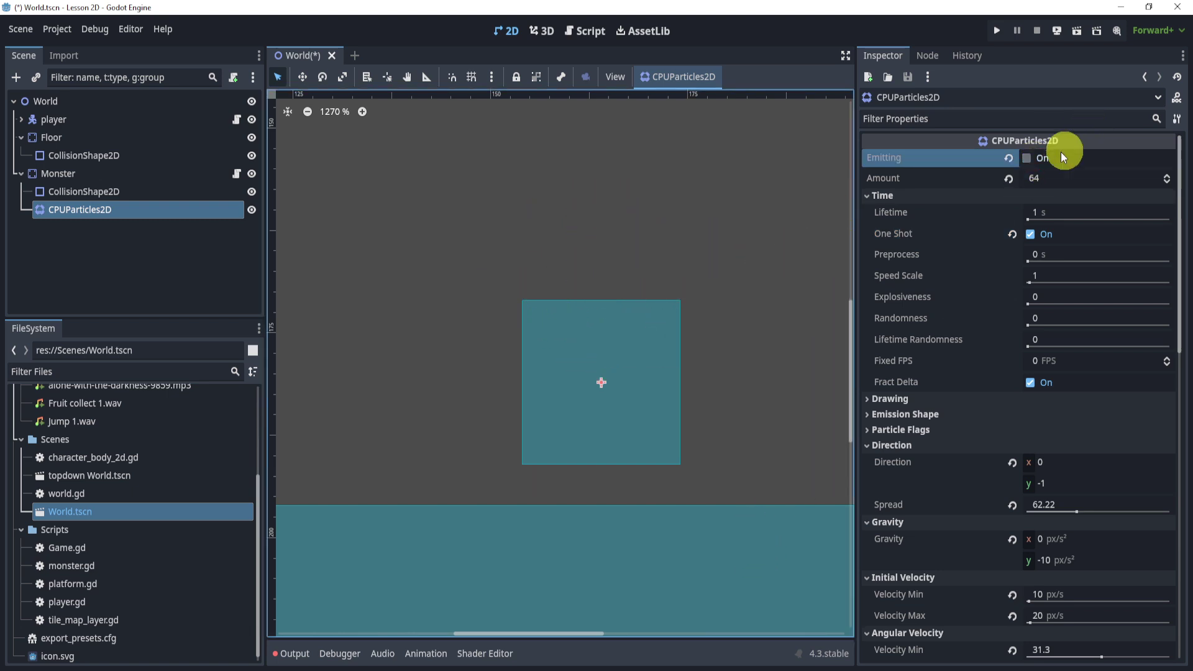
pyautogui.click(1031, 158)
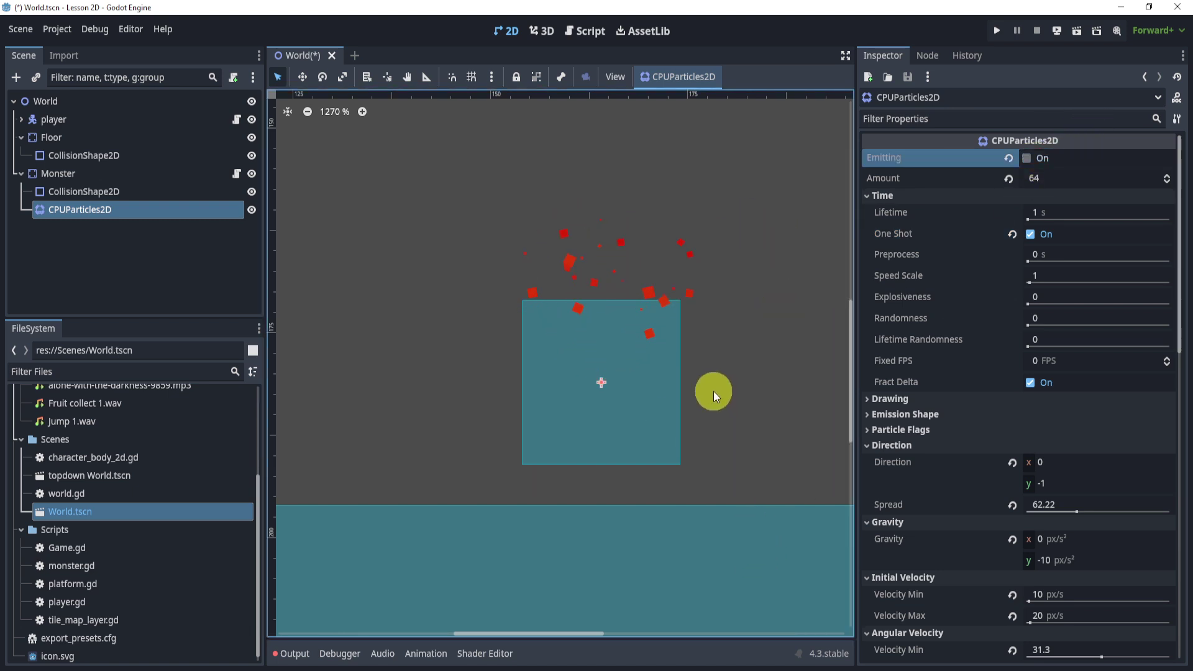
pyautogui.click(1057, 160)
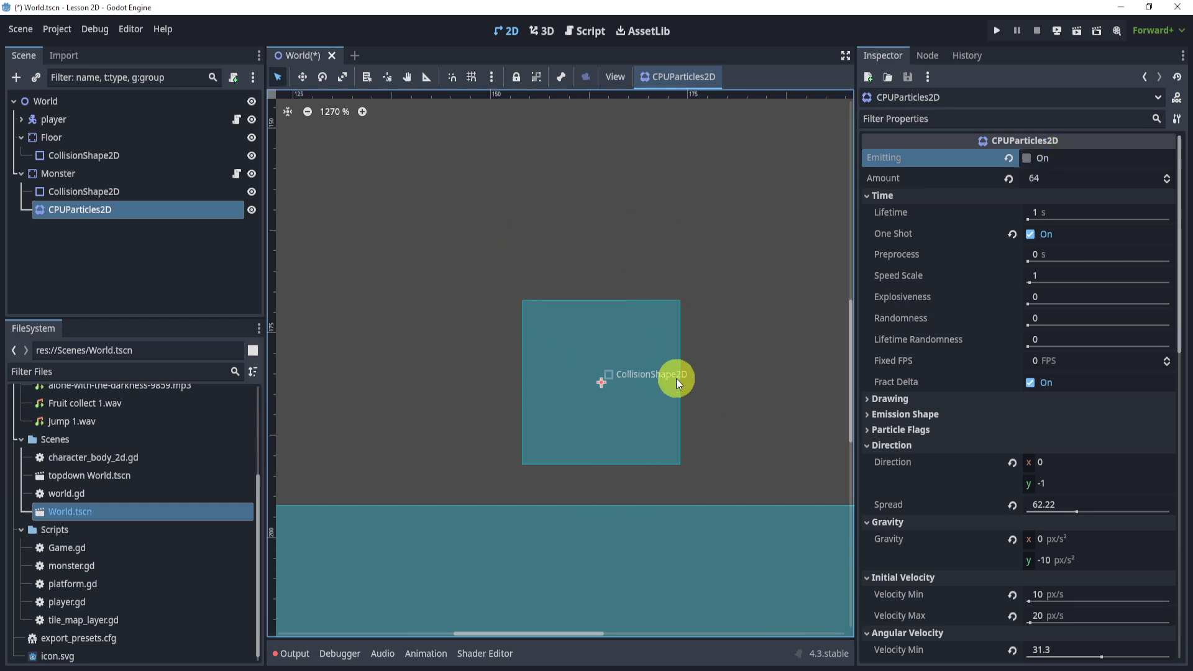
pyautogui.click(1044, 234)
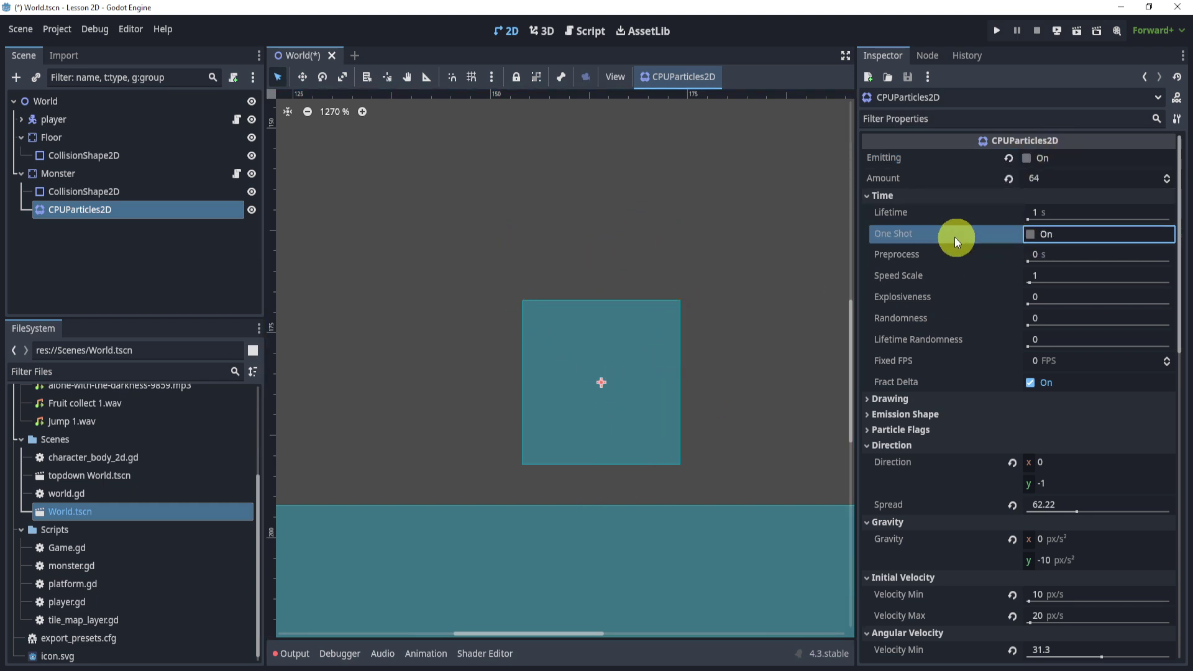
# Step: Turn Emitting back on and set Randomness to 1
pyautogui.click(1050, 160)
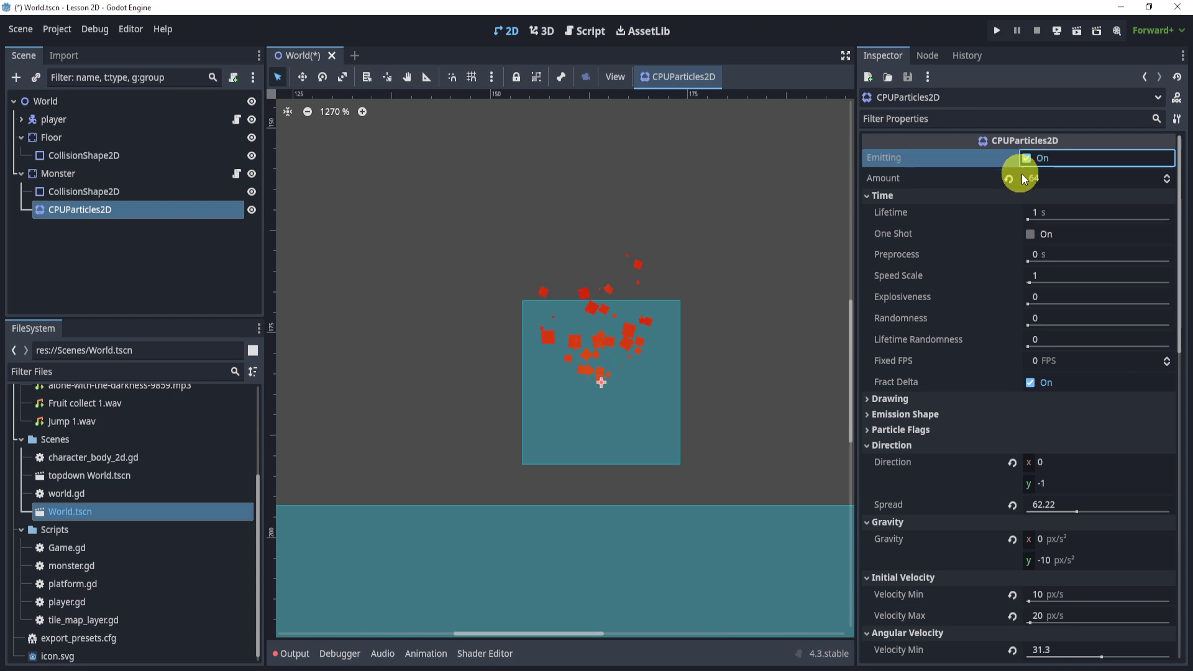
pyautogui.click(1032, 319)
pyautogui.write('1')
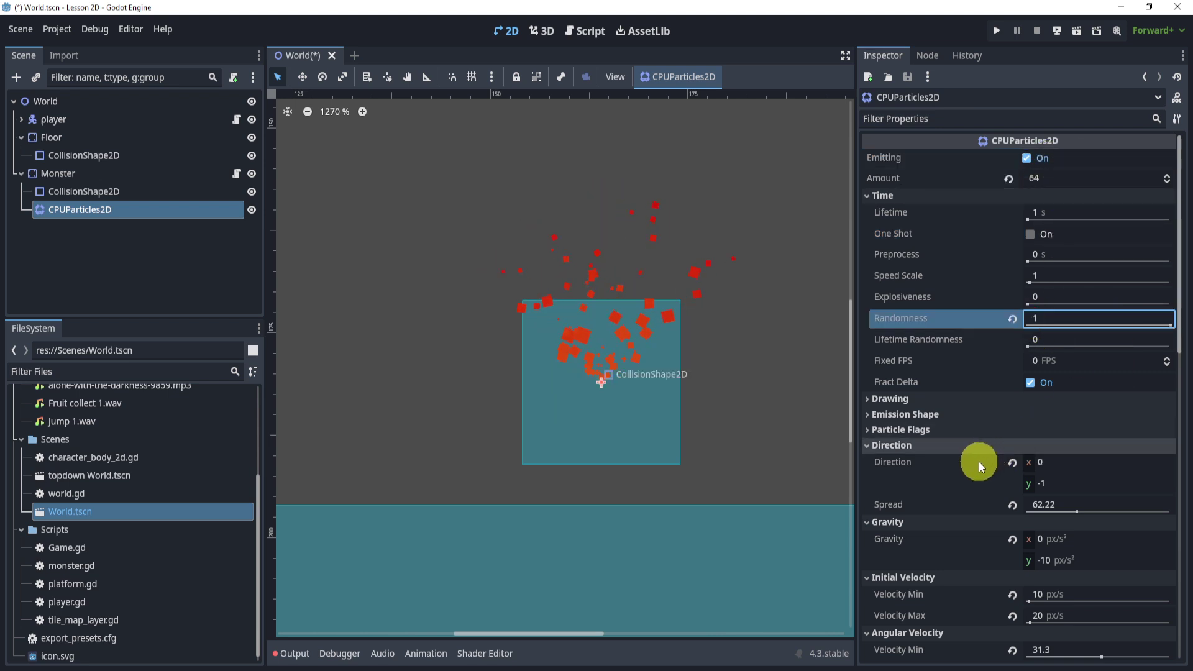
# Step: Set Explosiveness to 0.02 and Speed Scale to 0.72
pyautogui.click(1032, 297)
pyautogui.write('1')
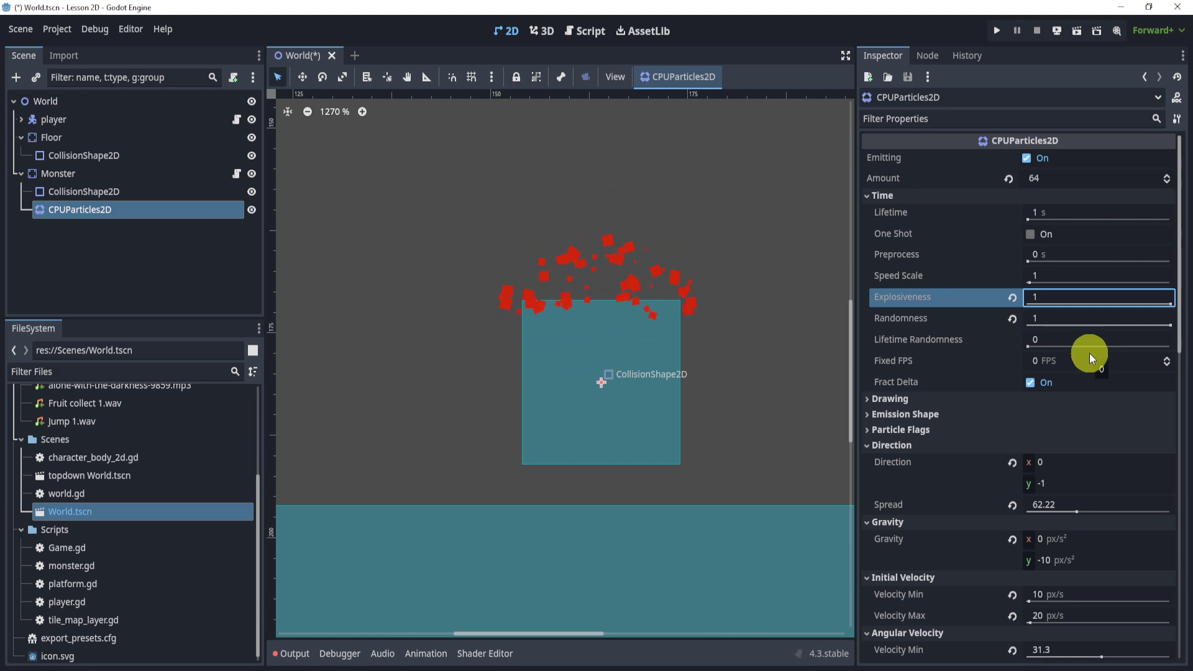
pyautogui.click(1012, 297)
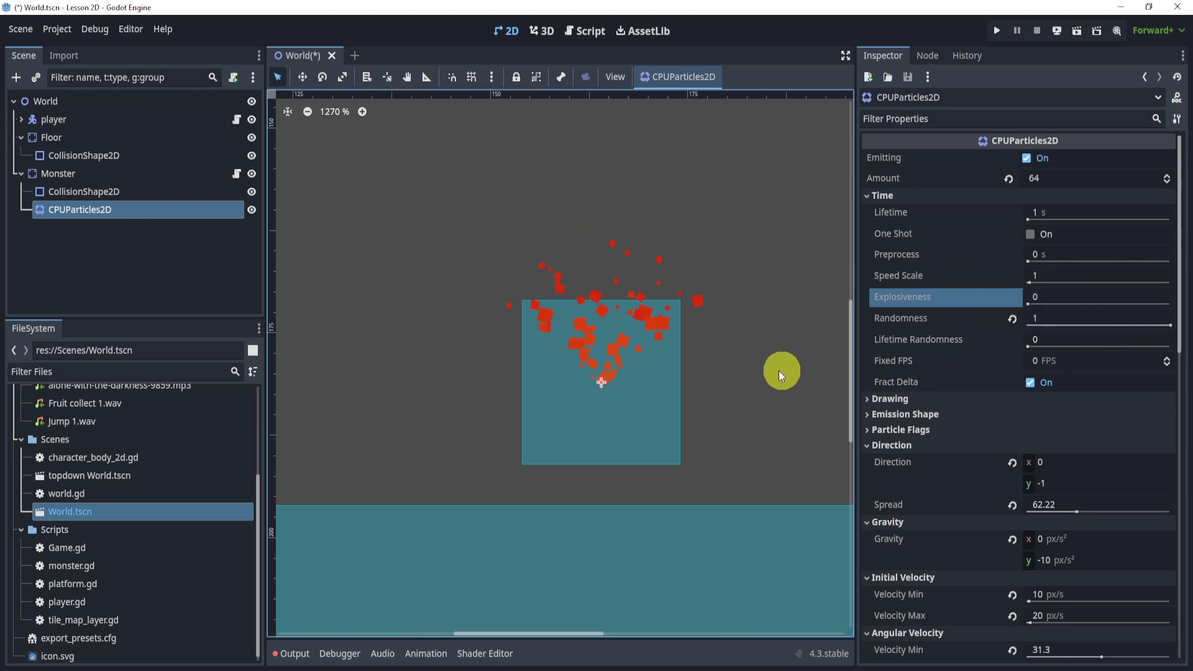
pyautogui.moveTo(1028, 303); pyautogui.dragTo(1032, 307)
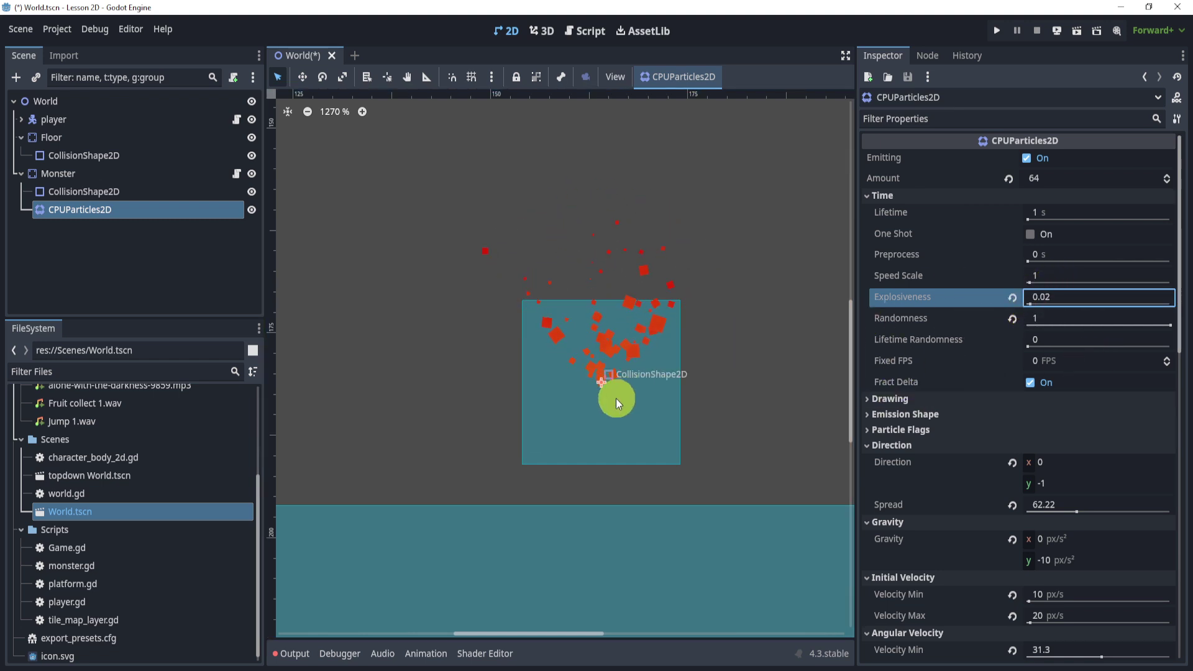
pyautogui.click(1046, 298)
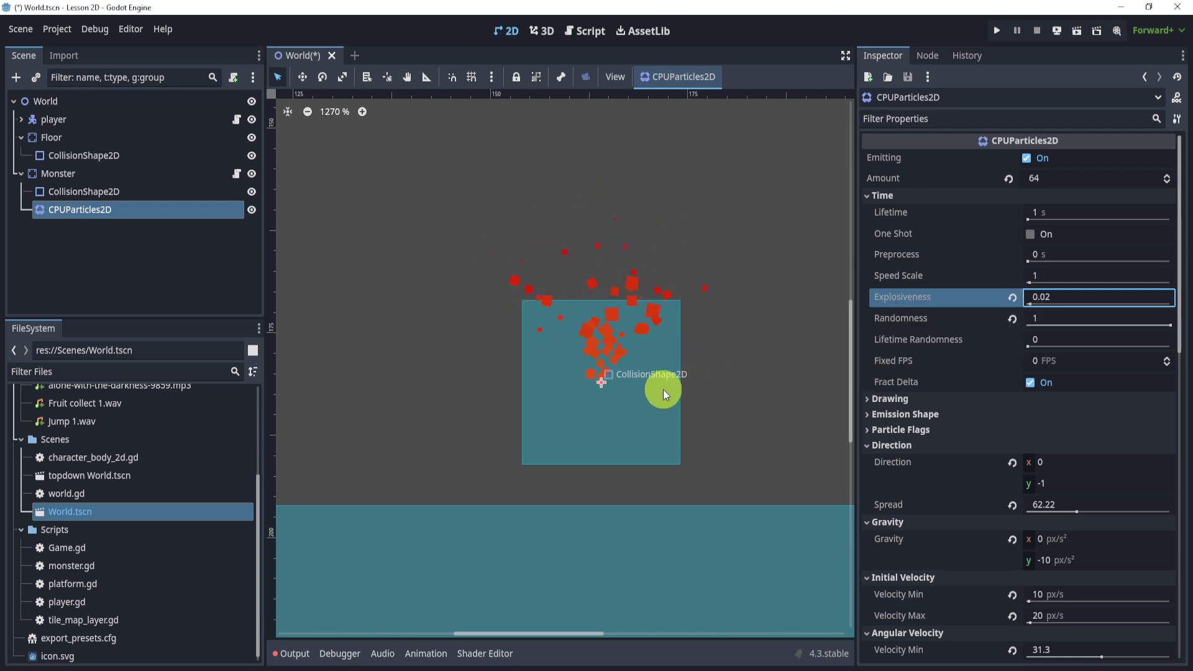
pyautogui.click(1030, 283)
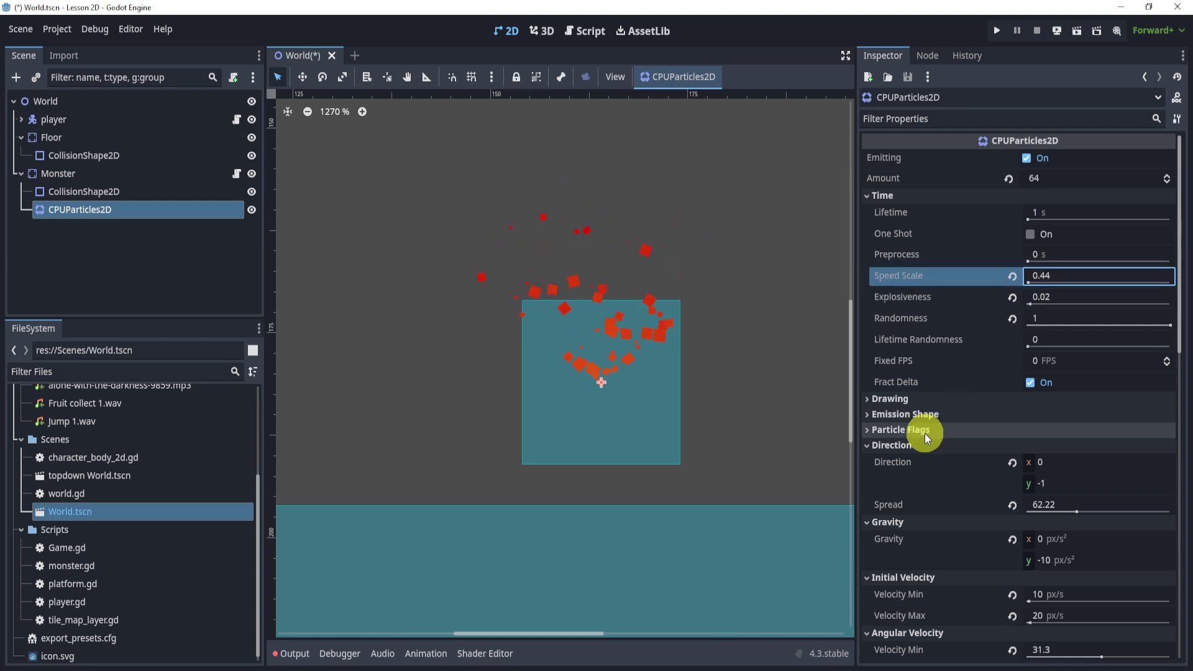
pyautogui.write('0.72')
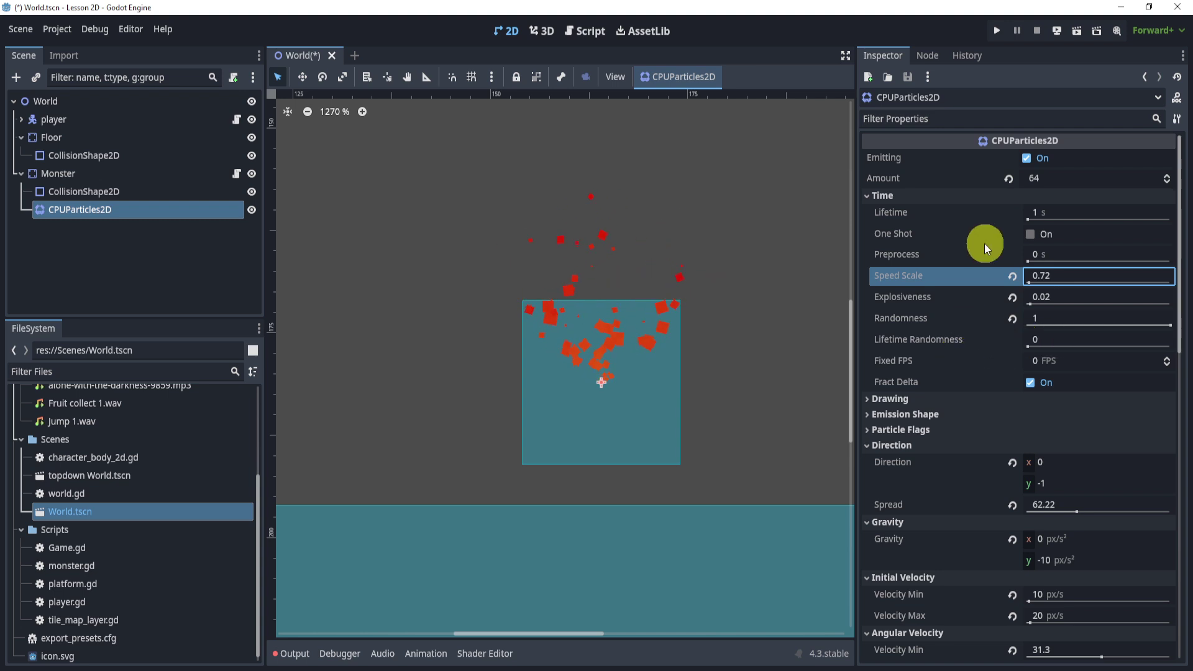
# Step: Inspect the Drawing, Particle Flags and Emission Shape sections of the CPUParticles2D
pyautogui.scroll(-3, 919, 255)
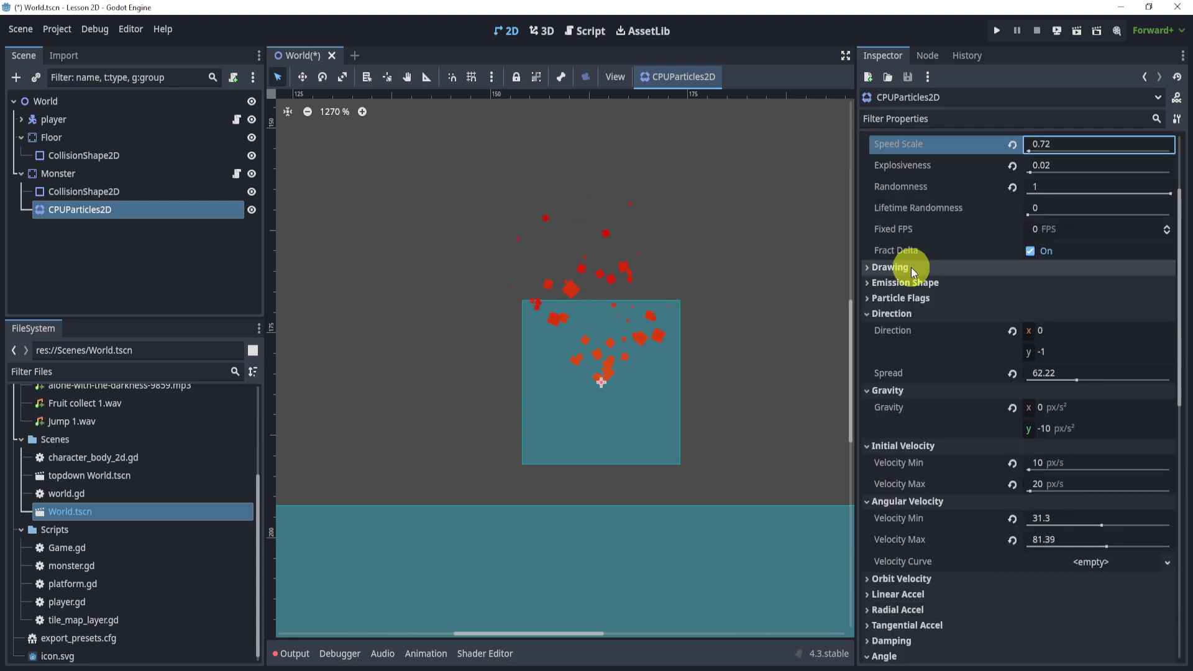
pyautogui.click(967, 265)
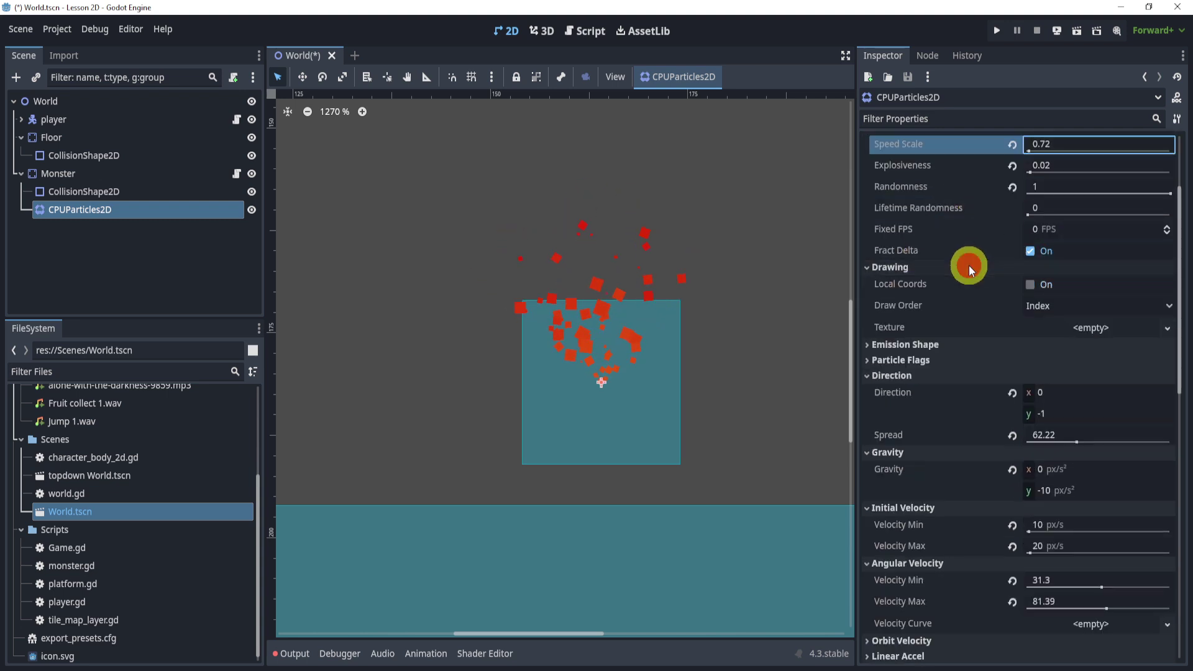
pyautogui.click(921, 359)
pyautogui.click(927, 344)
pyautogui.click(926, 346)
pyautogui.click(926, 346)
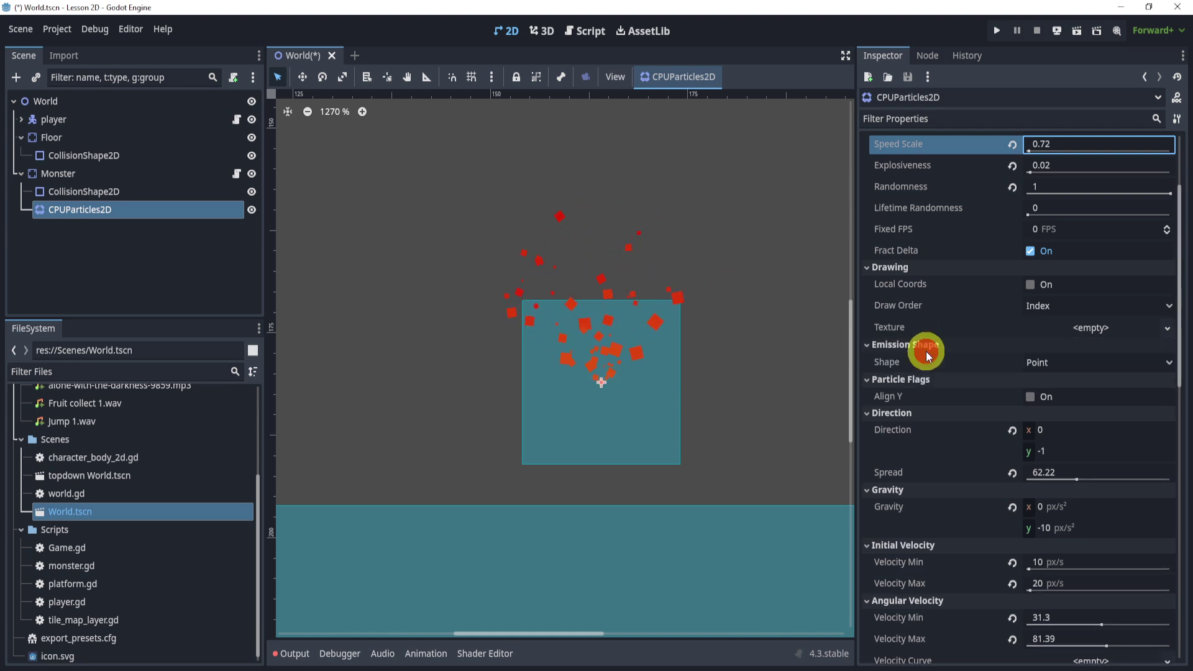
pyautogui.click(898, 379)
pyautogui.click(916, 343)
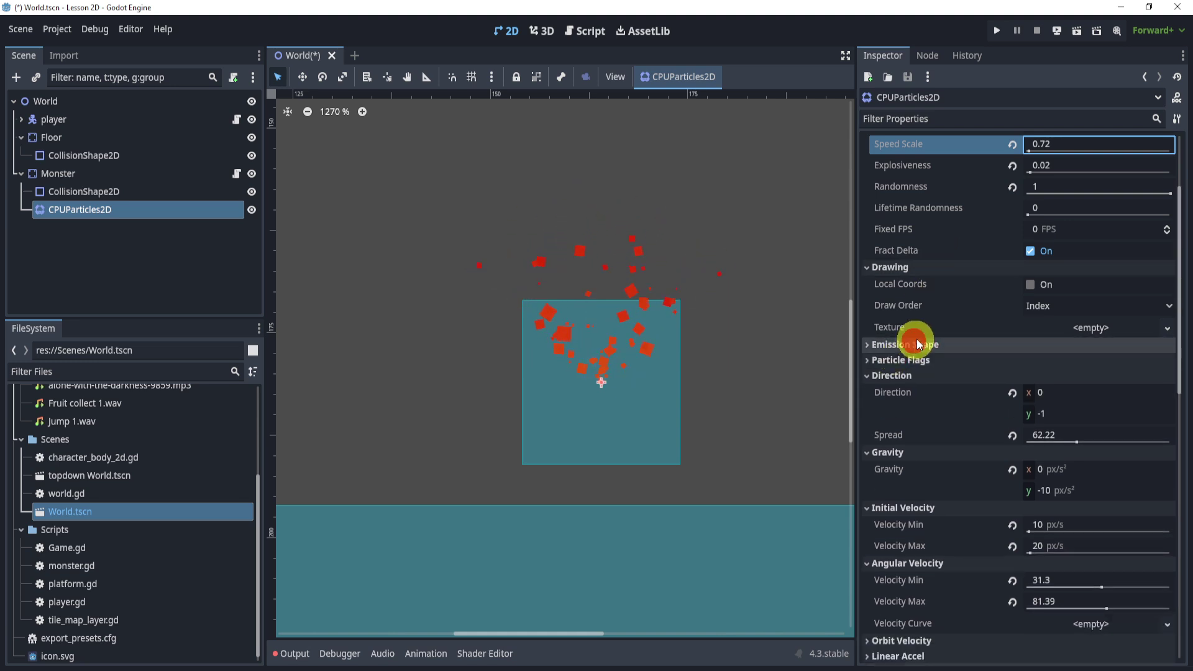
# Step: Save the World scene with the slowed, slightly explosive red particles
pyautogui.scroll(-4, 680, 402)
pyautogui.scroll(10, 639, 376)
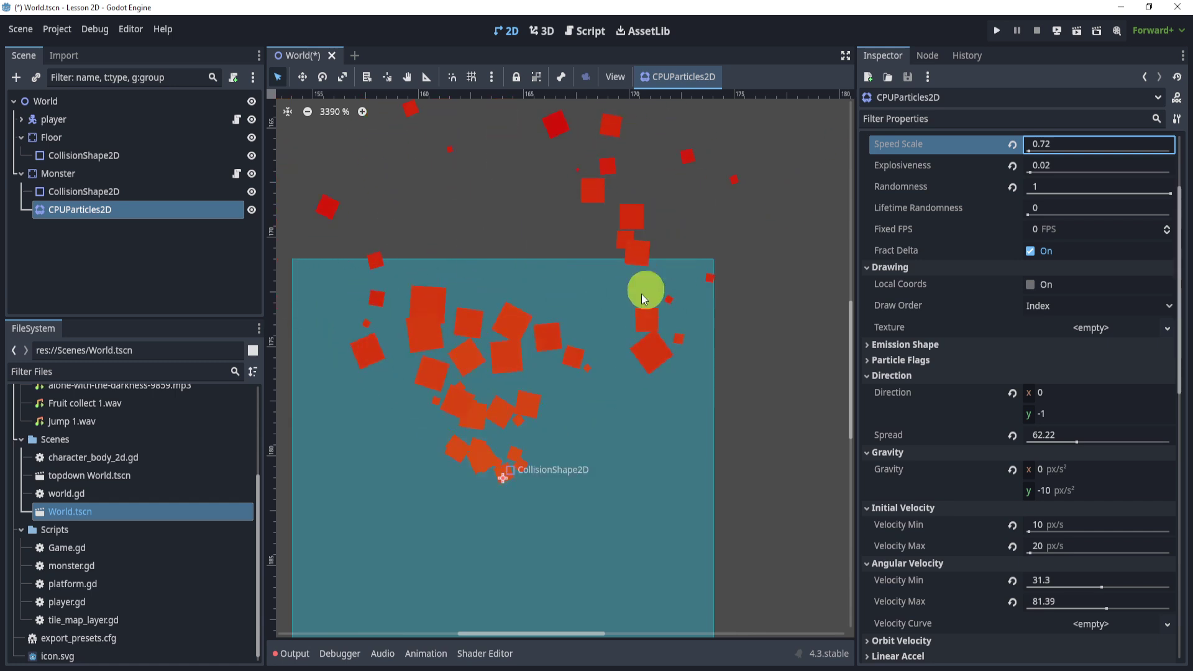
pyautogui.scroll(-6, 683, 354)
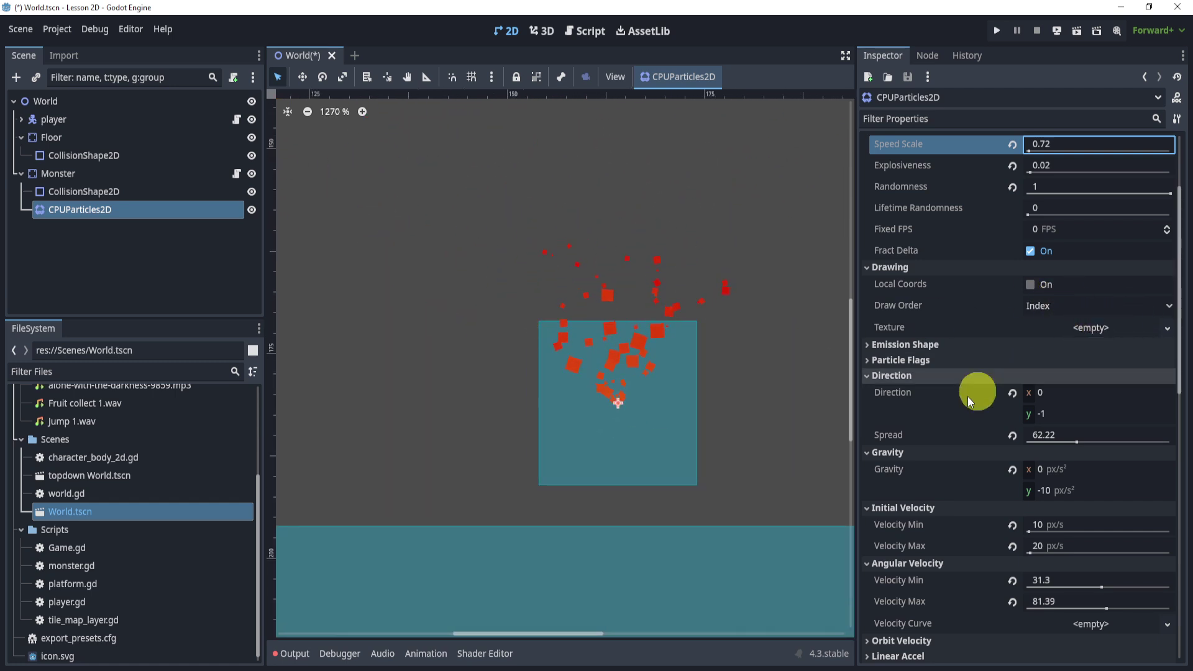
pyautogui.scroll(-3, 705, 389)
pyautogui.hotkey('ctrl', 's')
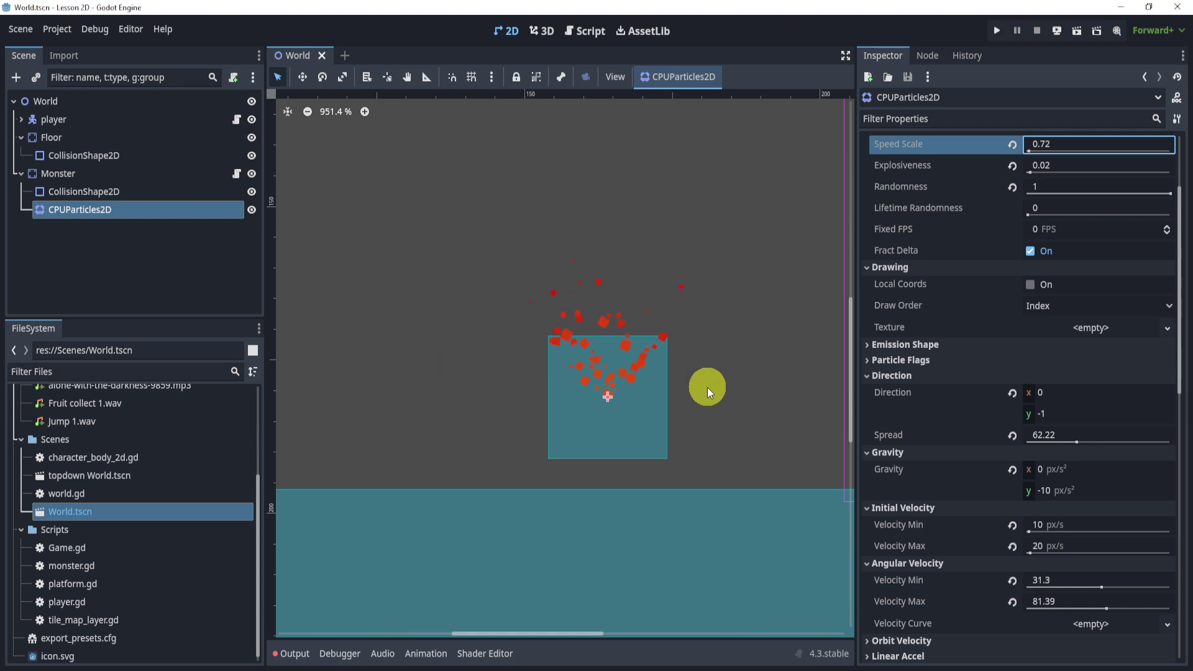